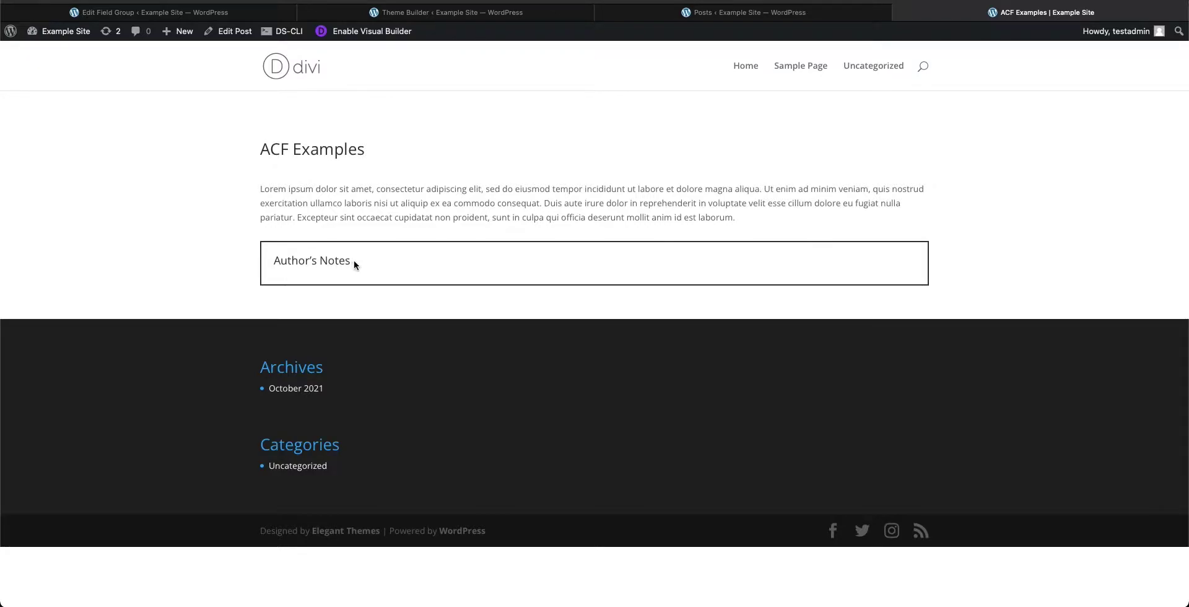
Step: Add a field of type Image labelled "Product Image", with the name product_image, to the Product field group
{"action": "key", "text": "ctrl+Tab"}
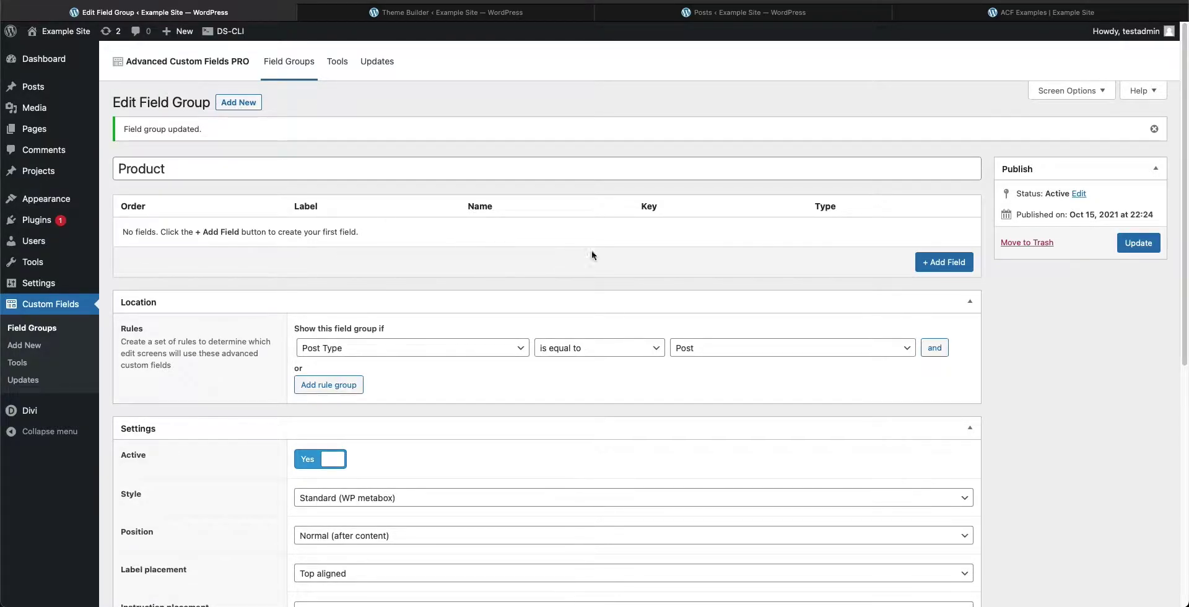
{"action": "left_click", "coordinate": [927, 256]}
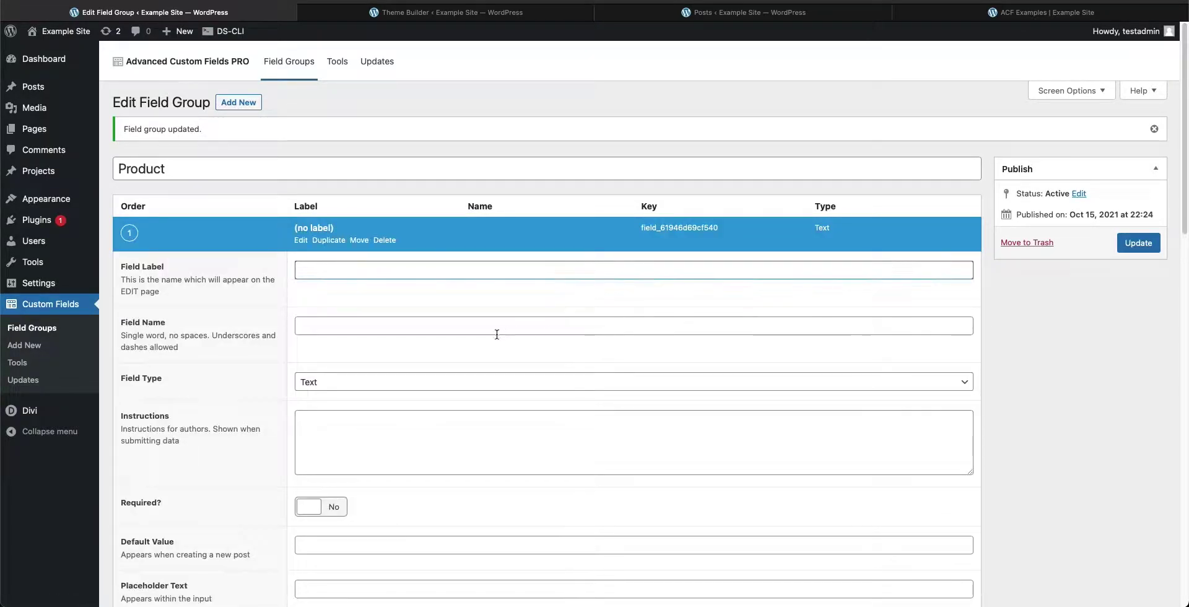
{"action": "left_click", "coordinate": [380, 381]}
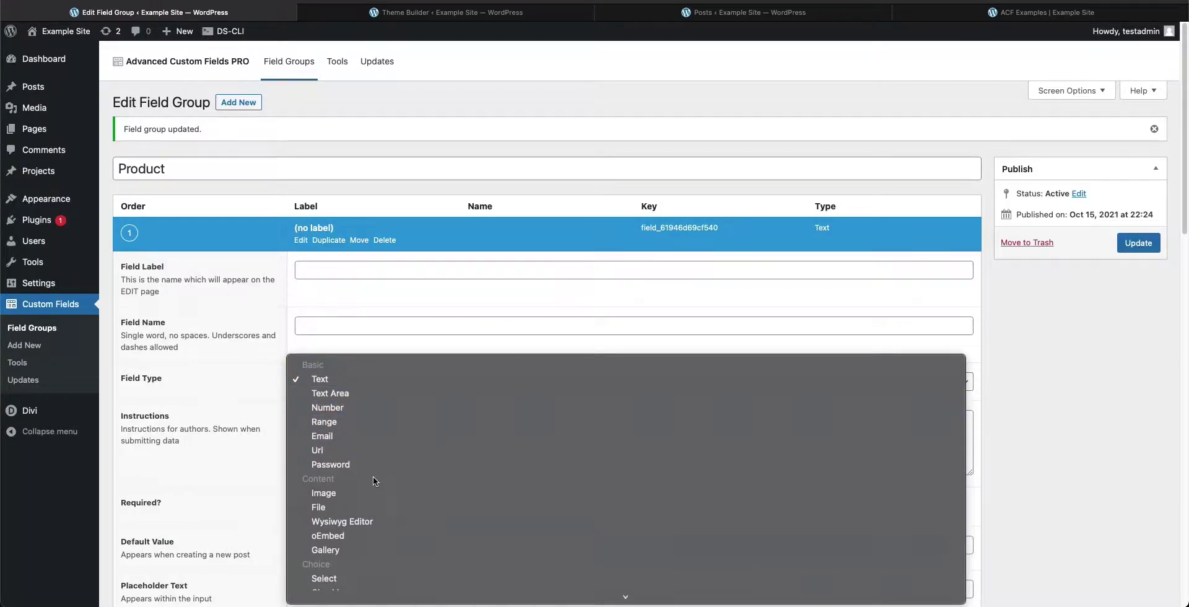
{"action": "left_click", "coordinate": [372, 507]}
{"action": "type", "text": "Product Image"}
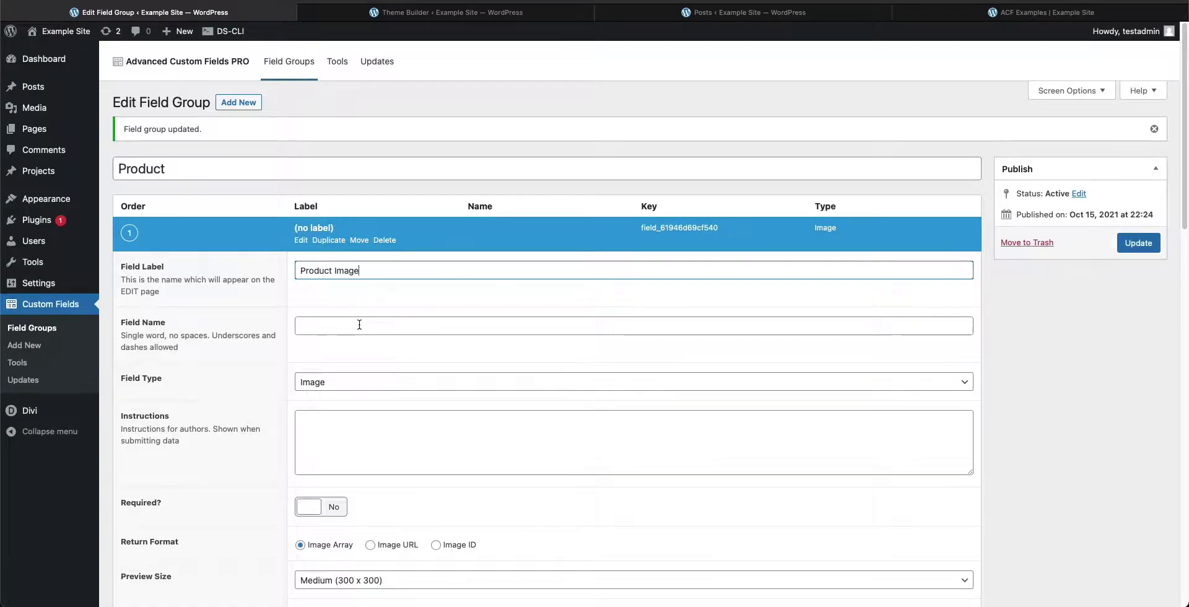
{"action": "key", "text": "Tab"}
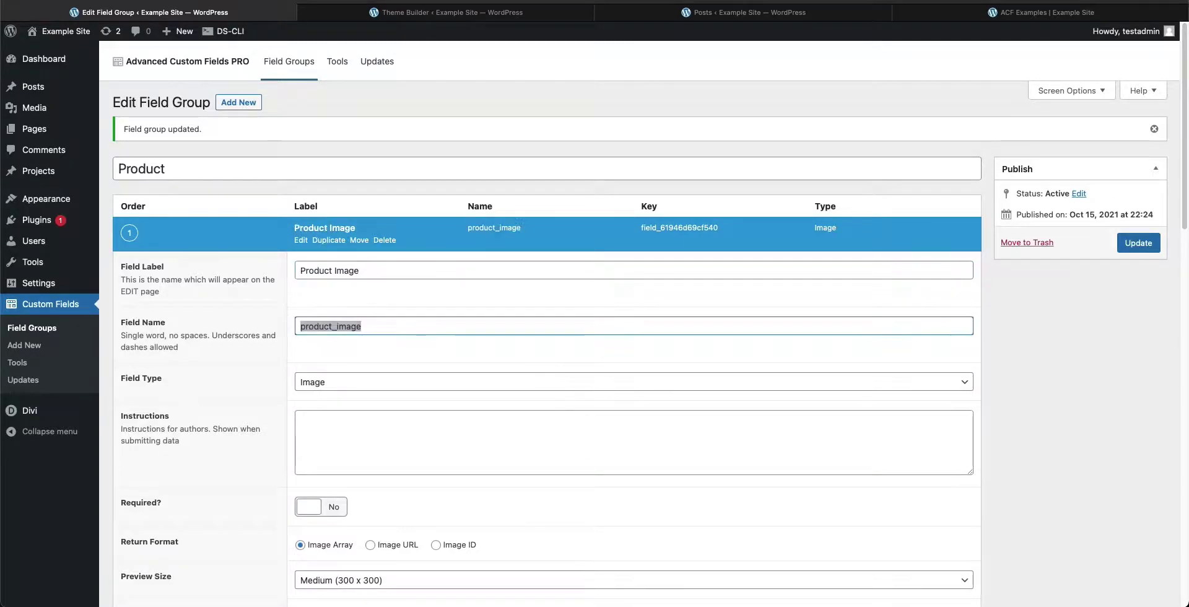
{"action": "left_click", "coordinate": [372, 325]}
Step: Enter "Upload a product image" as the author instructions for the Product Image field
{"action": "scroll", "coordinate": [377, 404], "scroll_direction": "down", "scroll_amount": 2}
{"action": "left_click", "coordinate": [338, 288]}
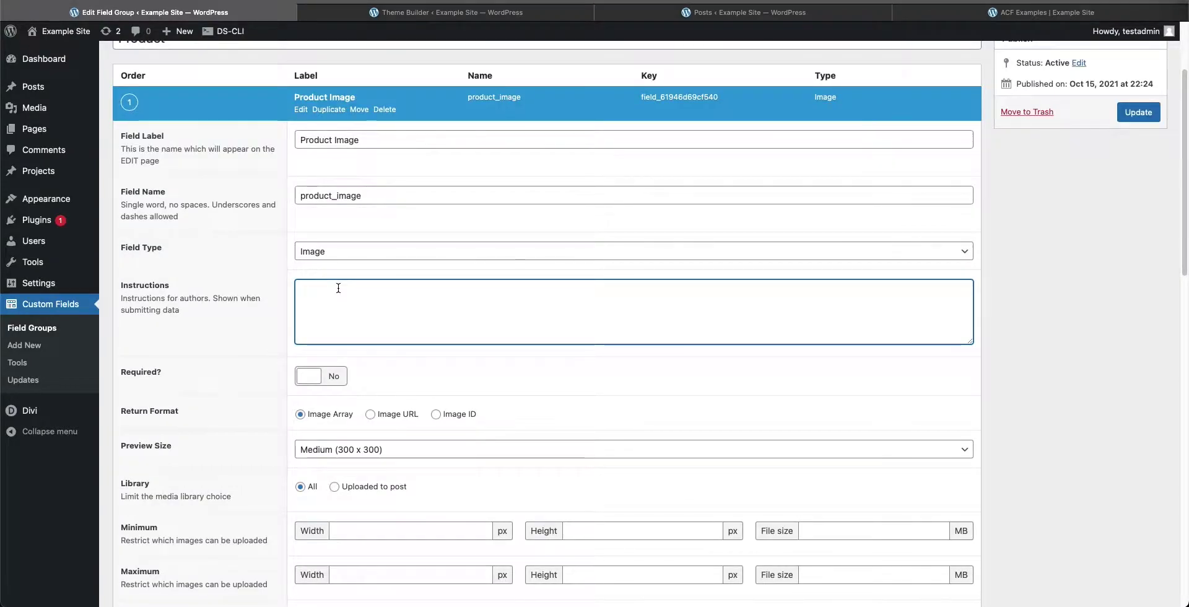
{"action": "type", "text": "Upload a product image"}
Step: Set the Product Image field's return format to Image ID and its preview size to Thumbnail (150 x 150)
{"action": "scroll", "coordinate": [315, 239], "scroll_direction": "down", "scroll_amount": 2}
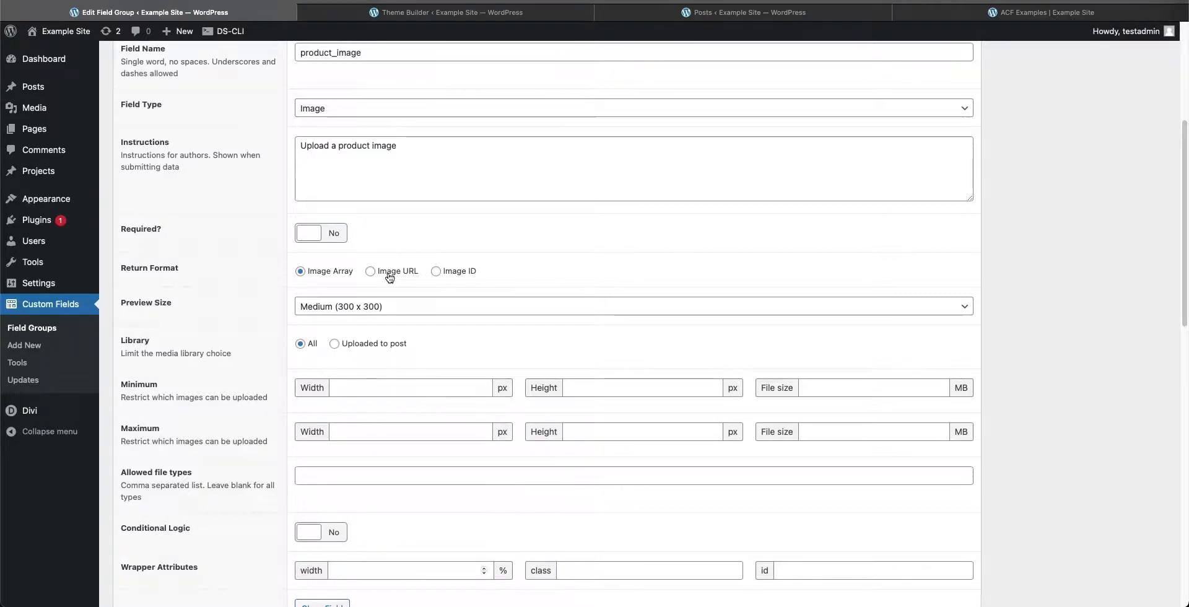
{"action": "left_click", "coordinate": [462, 274]}
{"action": "left_click", "coordinate": [412, 306]}
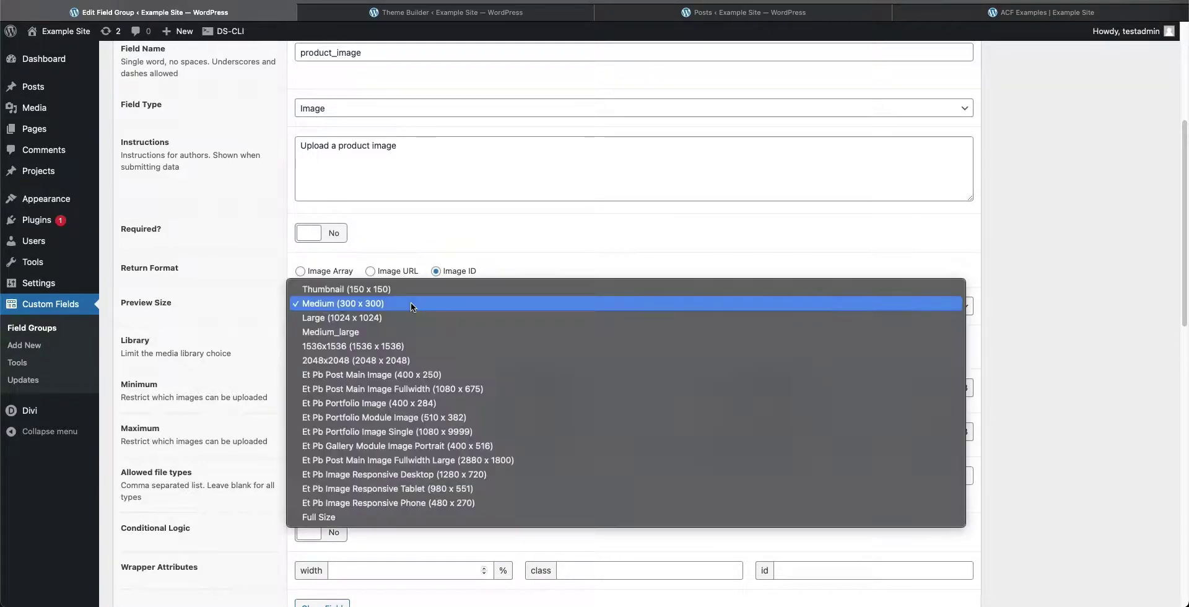
{"action": "left_click", "coordinate": [405, 289]}
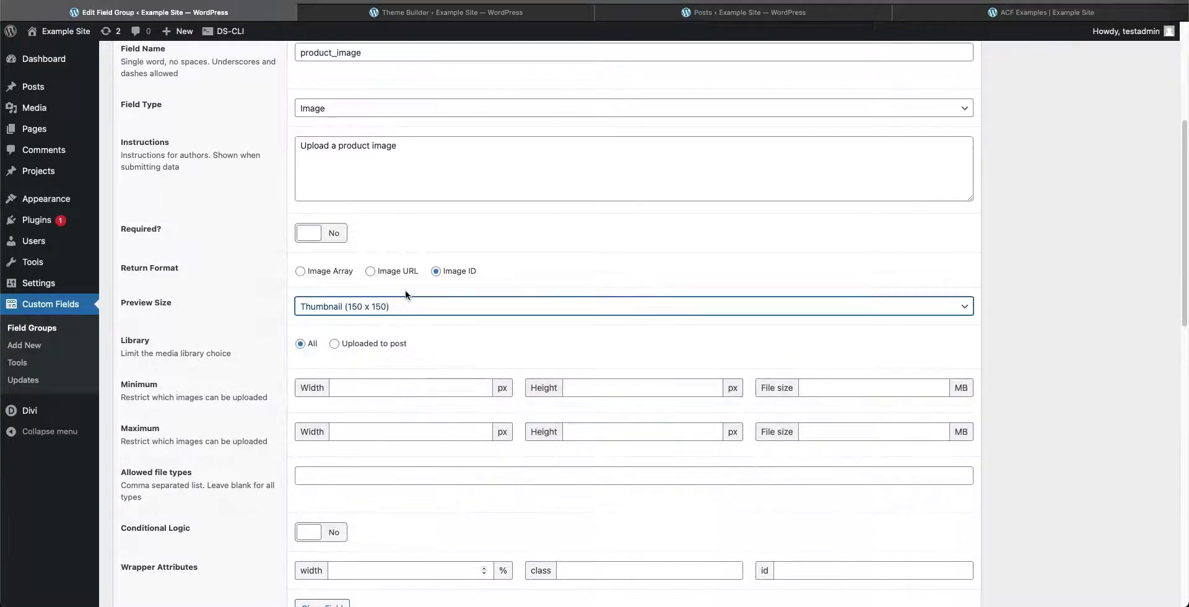
{"action": "left_click", "coordinate": [262, 309]}
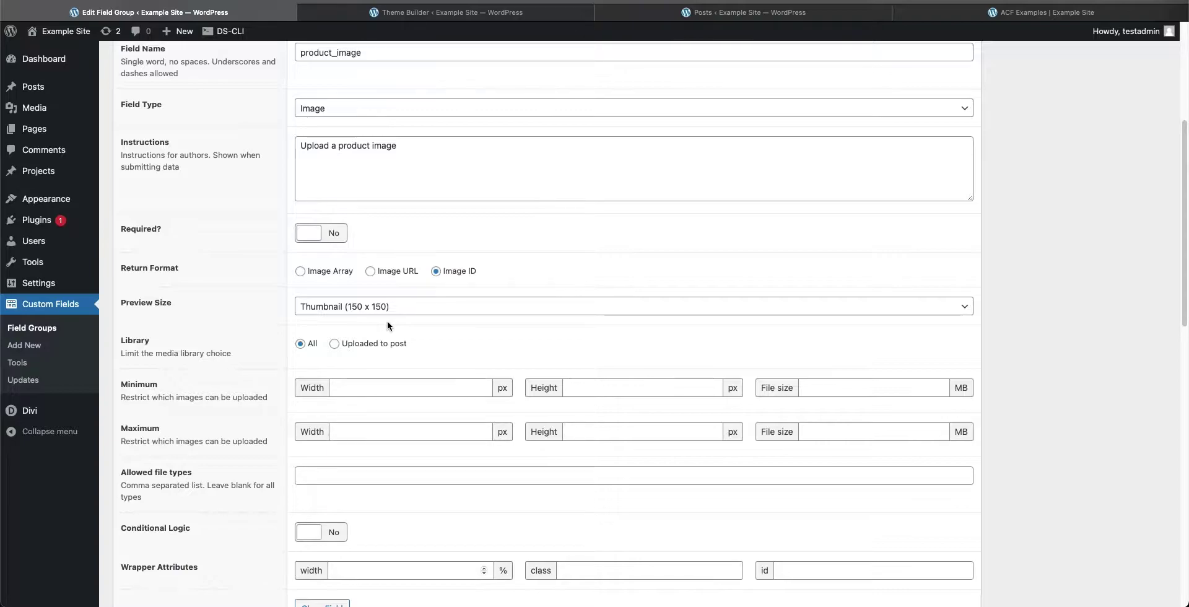
Step: Keep the media library choice at All, leave the allowed file types blank, and close the Product Image field's settings
{"action": "scroll", "coordinate": [387, 327], "scroll_direction": "down", "scroll_amount": 1}
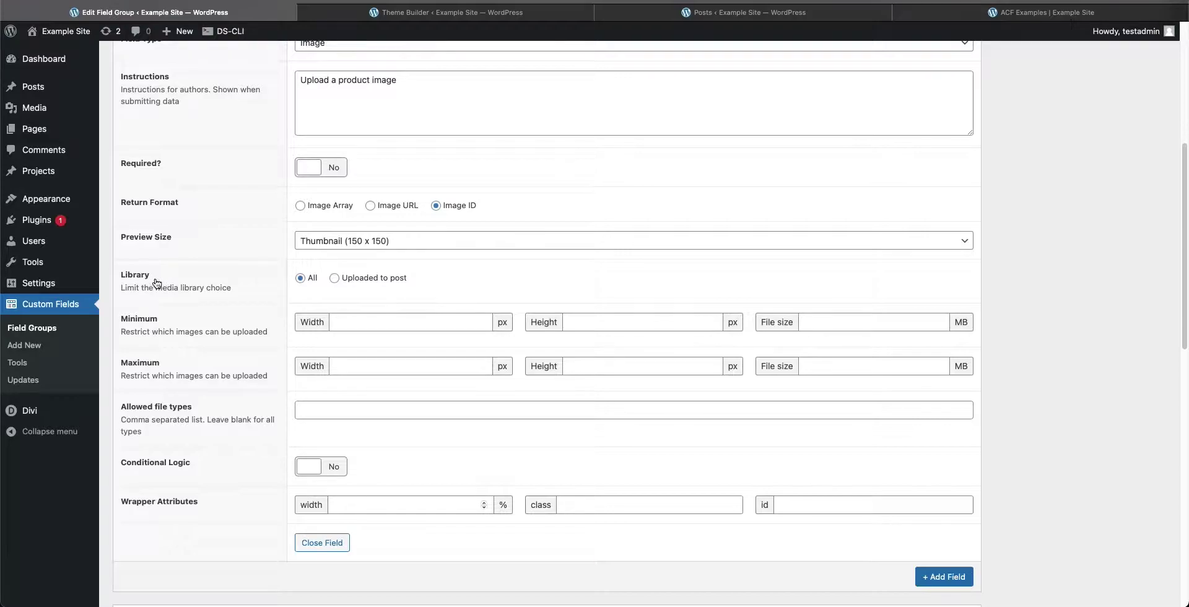
{"action": "left_click", "coordinate": [336, 280]}
{"action": "left_click", "coordinate": [299, 278]}
{"action": "scroll", "coordinate": [258, 209], "scroll_direction": "down", "scroll_amount": 2}
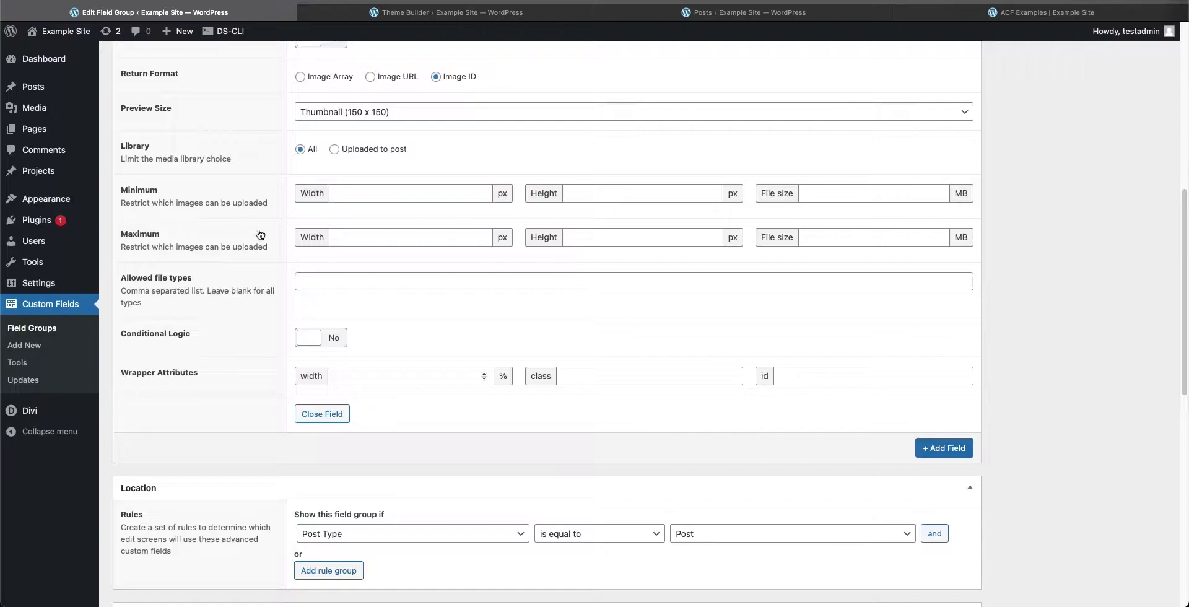
{"action": "left_click", "coordinate": [325, 280]}
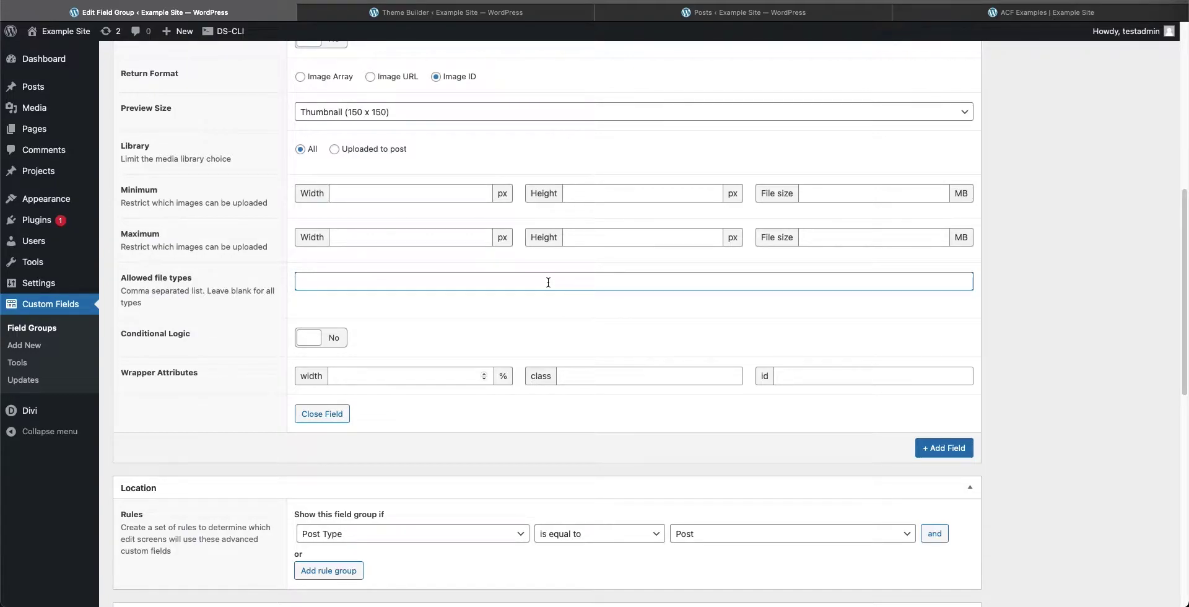
{"action": "scroll", "coordinate": [340, 307], "scroll_direction": "down", "scroll_amount": 2}
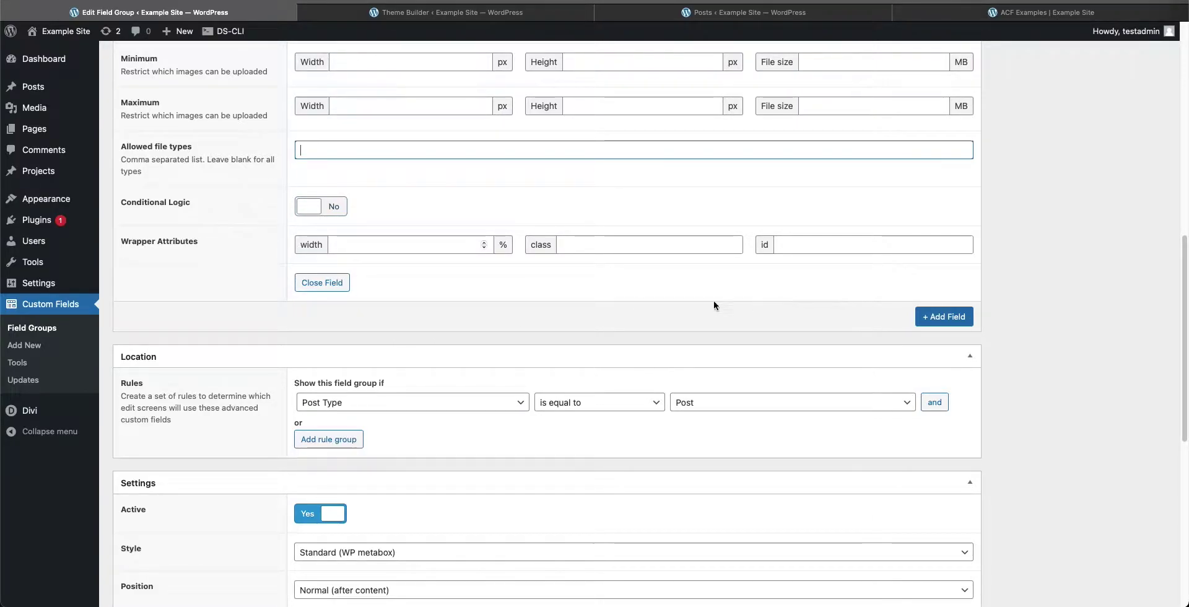
{"action": "left_click", "coordinate": [334, 283]}
{"action": "scroll", "coordinate": [451, 305], "scroll_direction": "up", "scroll_amount": 7}
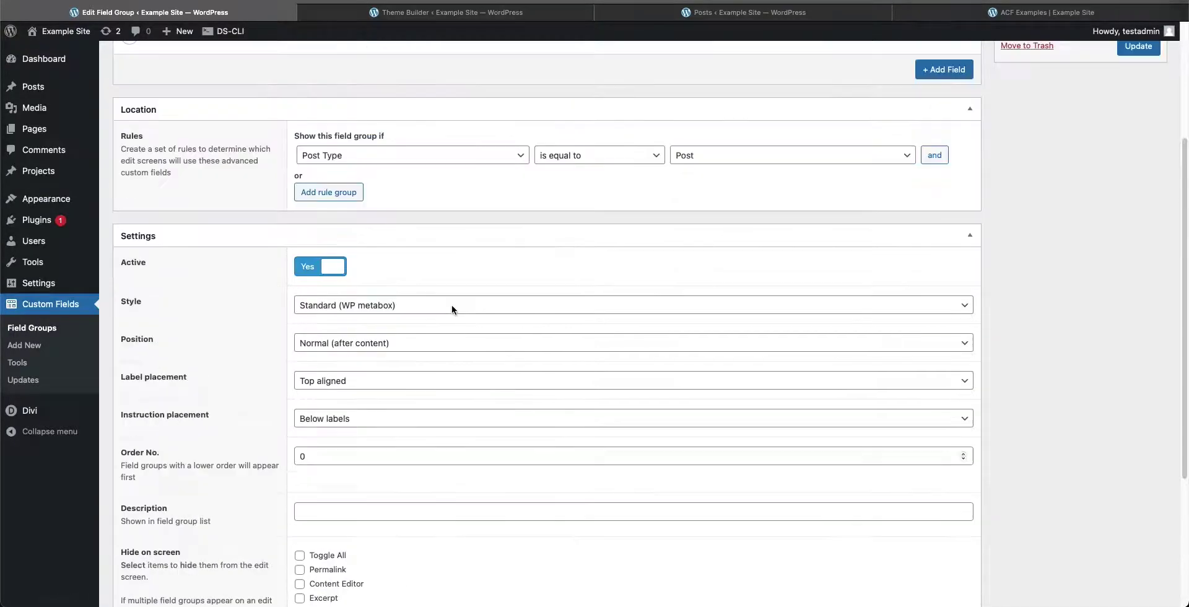
Step: Keep the field group's location rule at Post Type is equal to Post
{"action": "scroll", "coordinate": [236, 311], "scroll_direction": "down", "scroll_amount": 5}
{"action": "scroll", "coordinate": [237, 312], "scroll_direction": "down", "scroll_amount": 1}
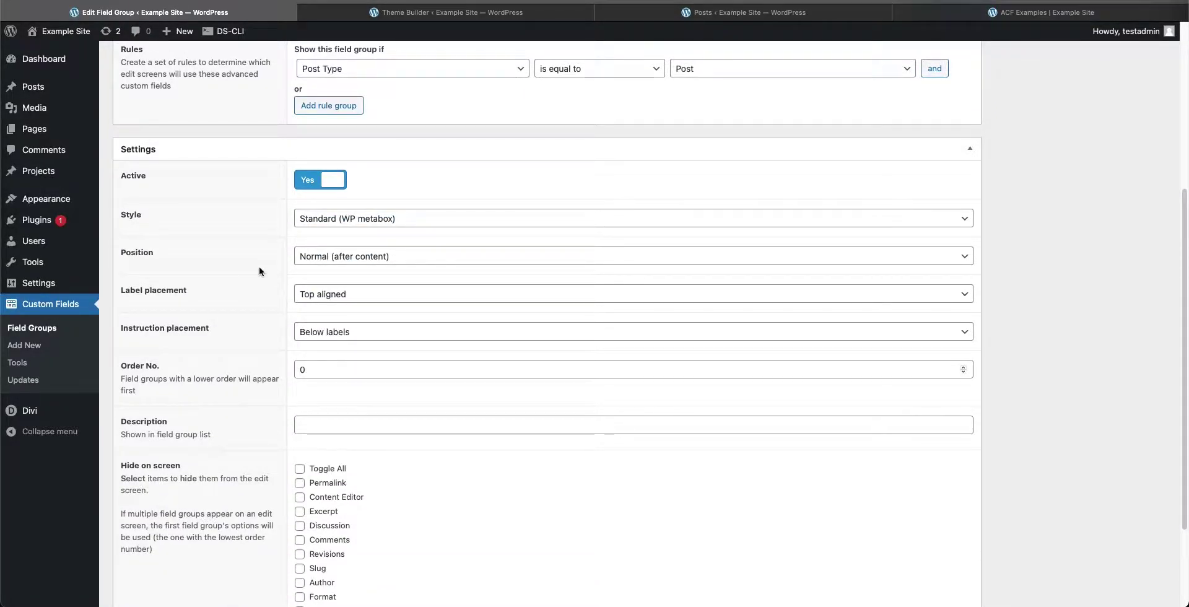
{"action": "scroll", "coordinate": [271, 298], "scroll_direction": "up", "scroll_amount": 7}
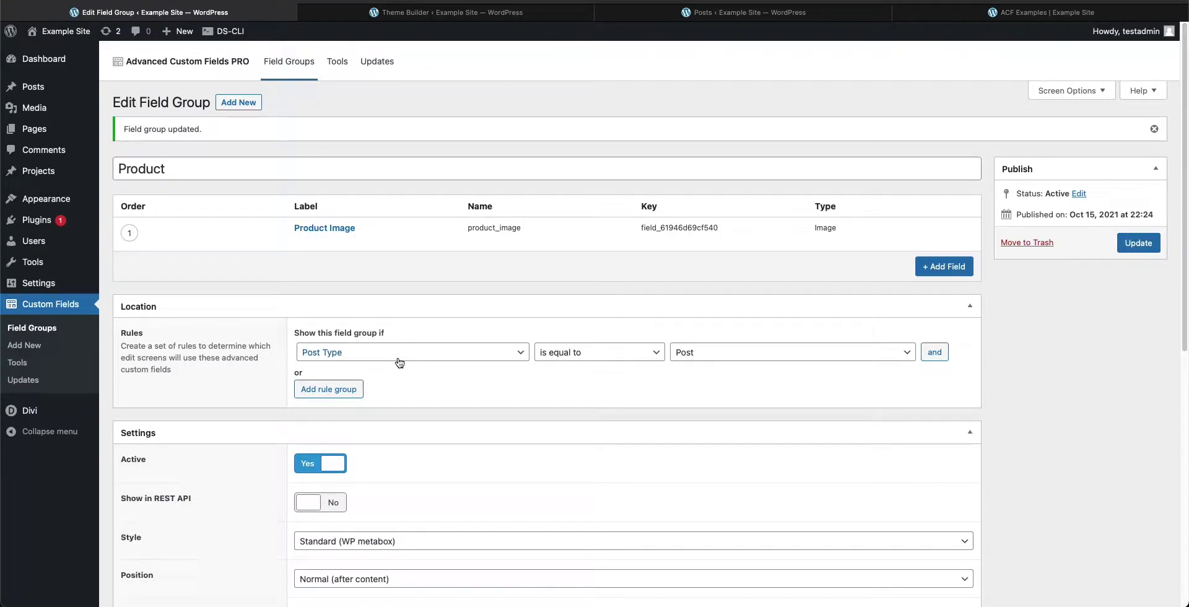
{"action": "left_click", "coordinate": [739, 353]}
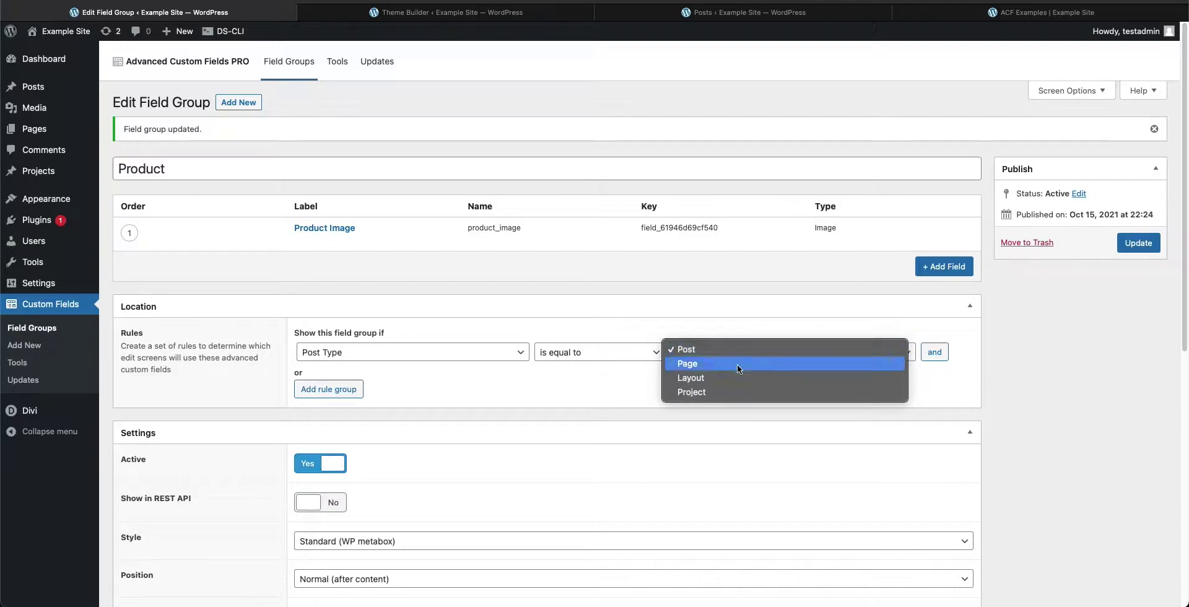
{"action": "left_click", "coordinate": [722, 345]}
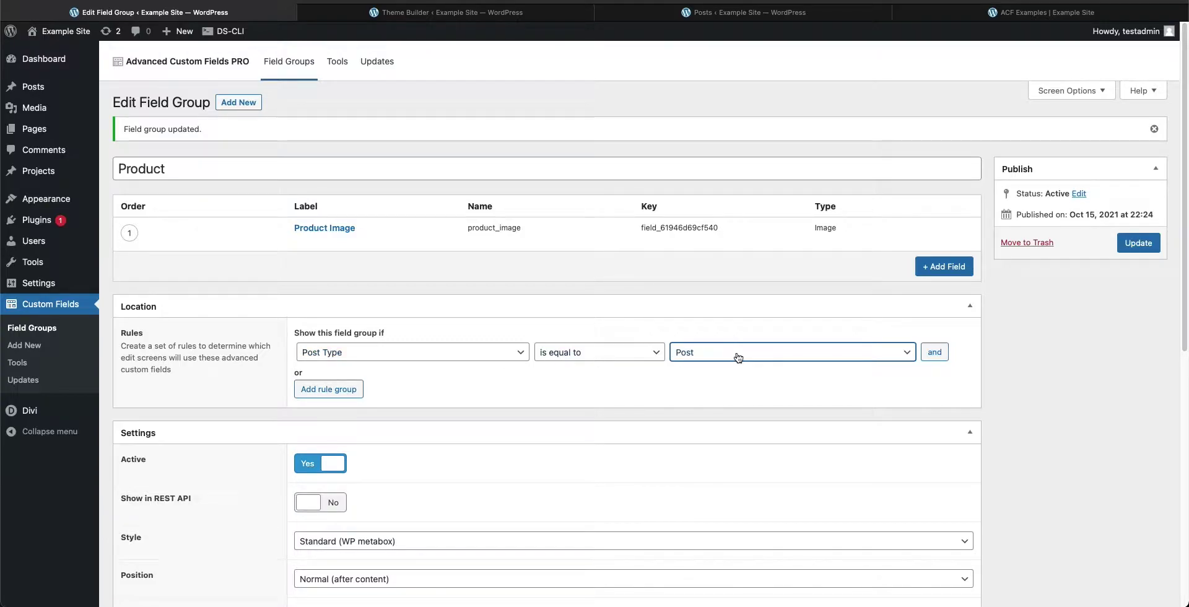
{"action": "left_click", "coordinate": [730, 385]}
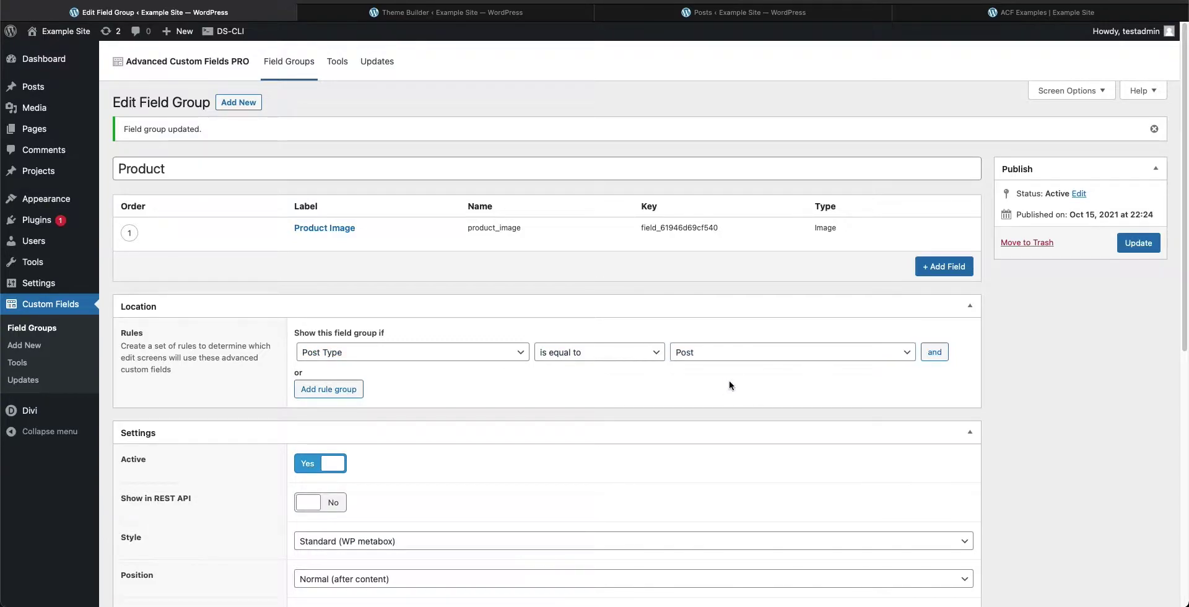
Step: Open the ACF Examples post for editing from the Posts list
{"action": "left_click", "coordinate": [745, 15]}
{"action": "mouse_move", "coordinate": [154, 159]}
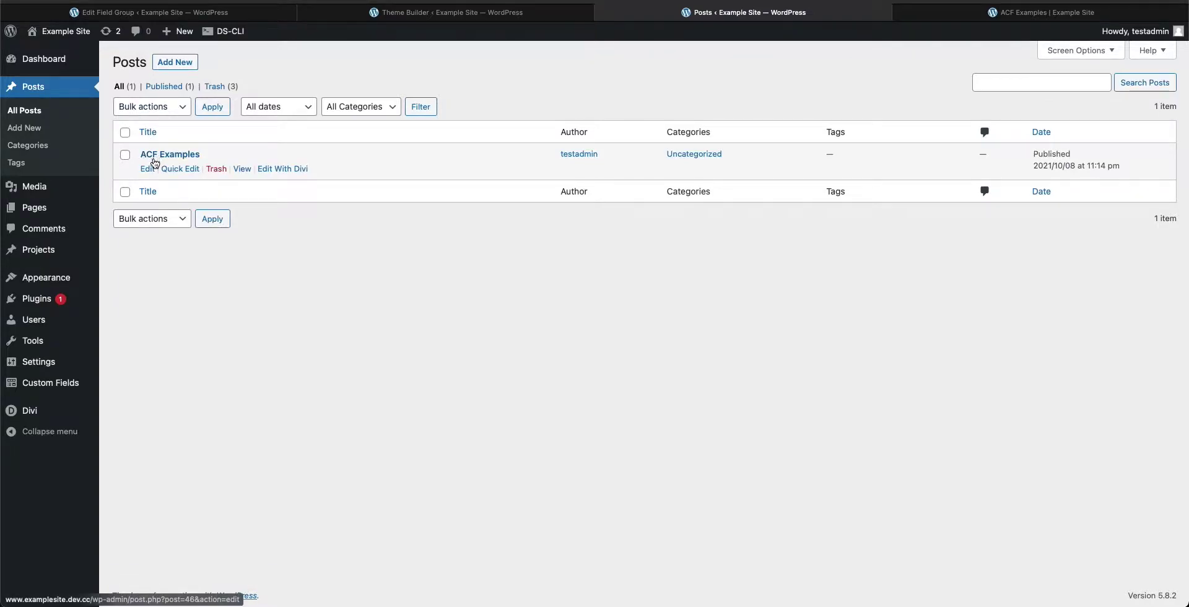
{"action": "left_click", "coordinate": [148, 169]}
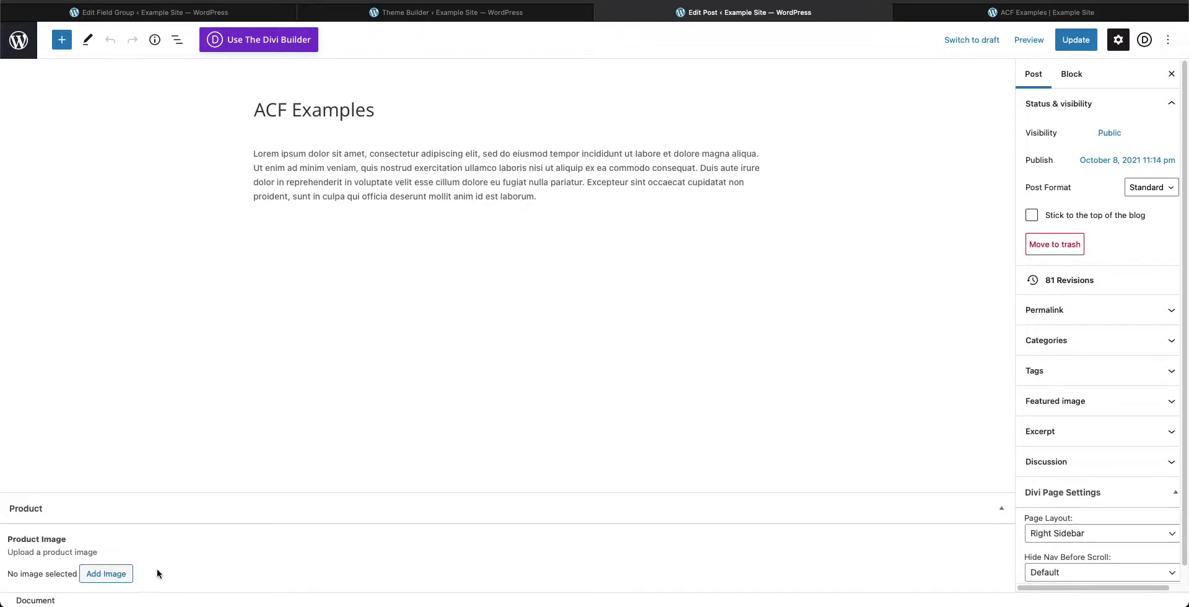
Step: Assign the bike photo from the media library to the post's Product Image field and update the post
{"action": "left_click", "coordinate": [106, 575]}
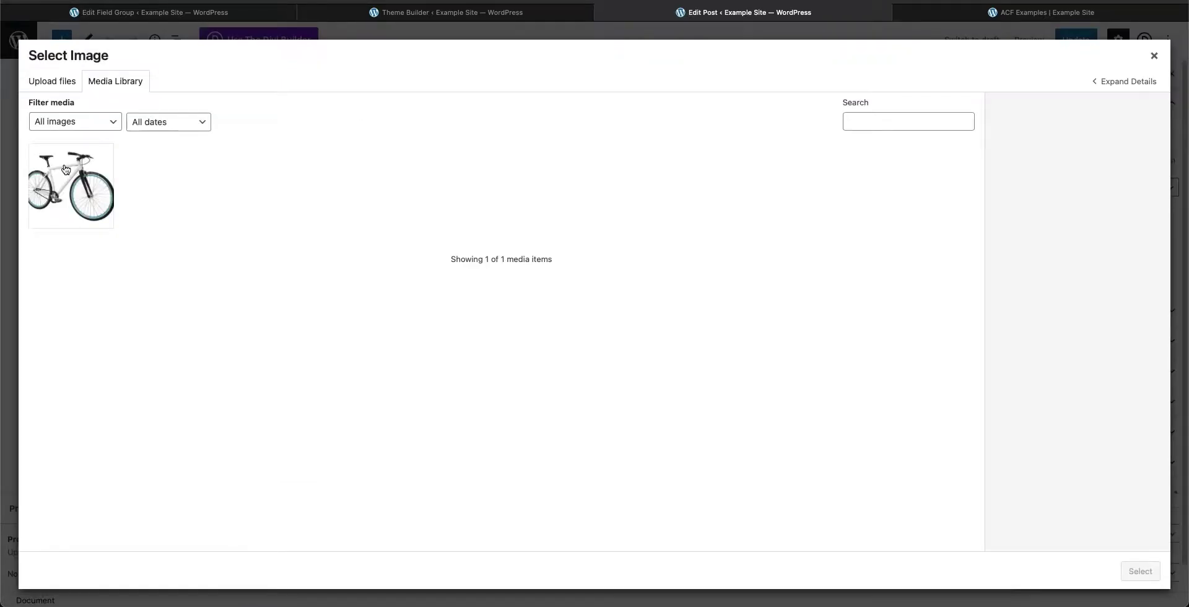
{"action": "left_click", "coordinate": [70, 183]}
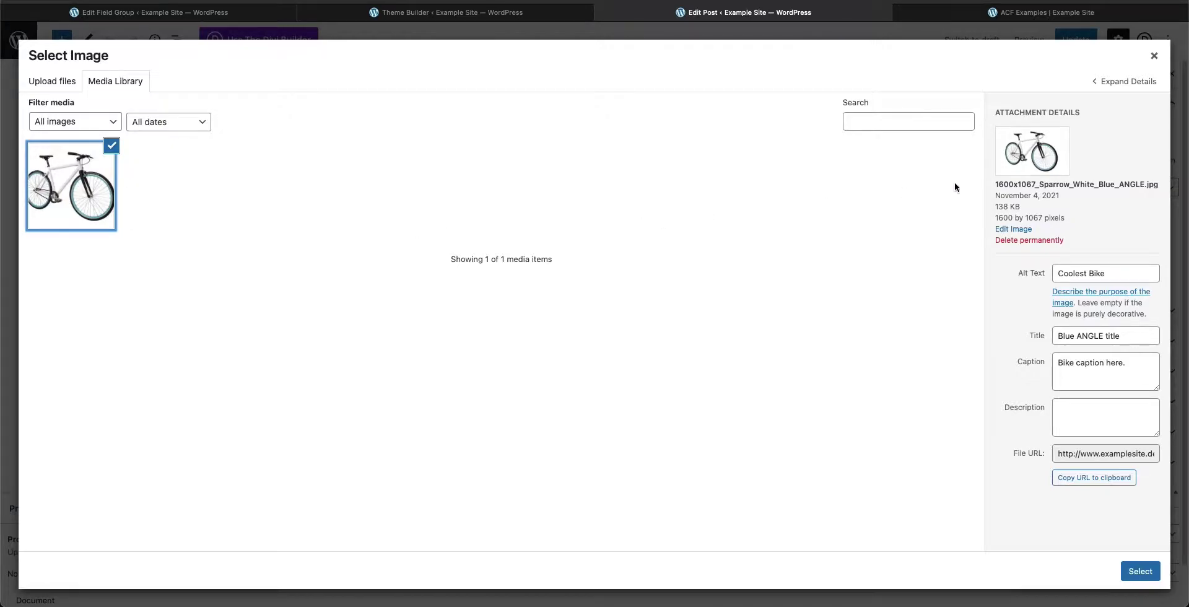
{"action": "left_click", "coordinate": [1120, 272]}
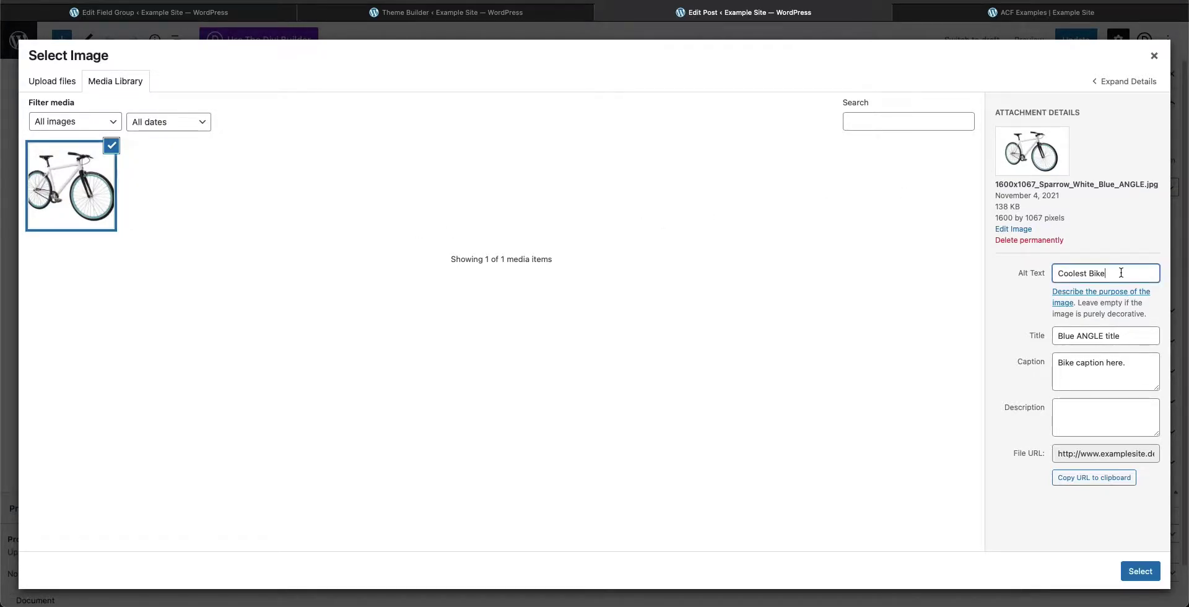
{"action": "left_click", "coordinate": [1125, 336]}
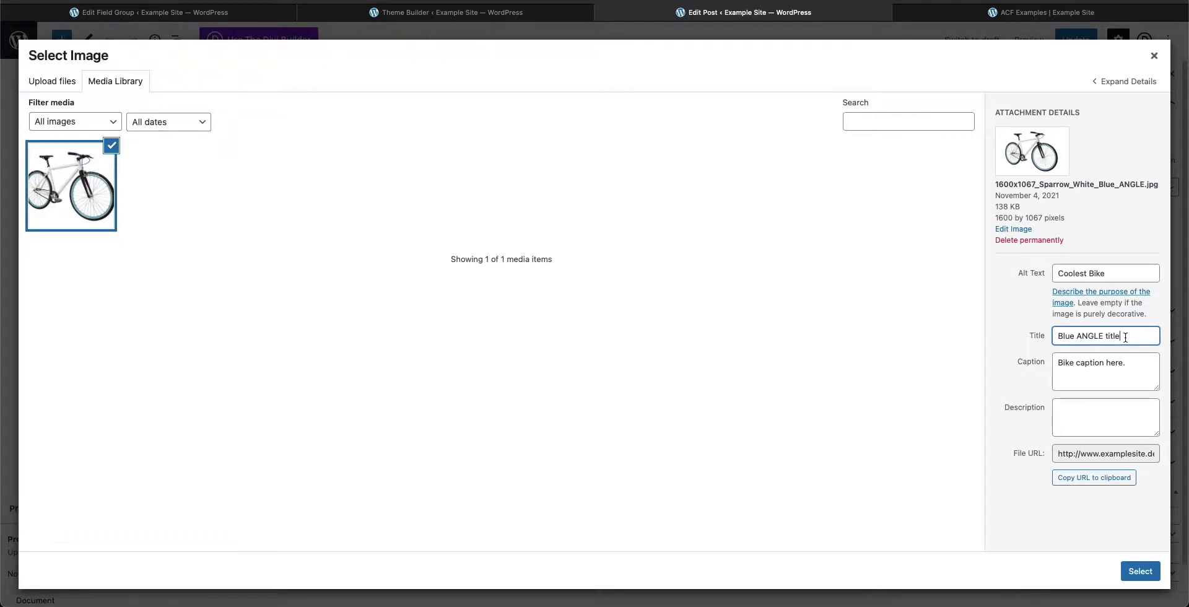
{"action": "left_click", "coordinate": [1125, 371]}
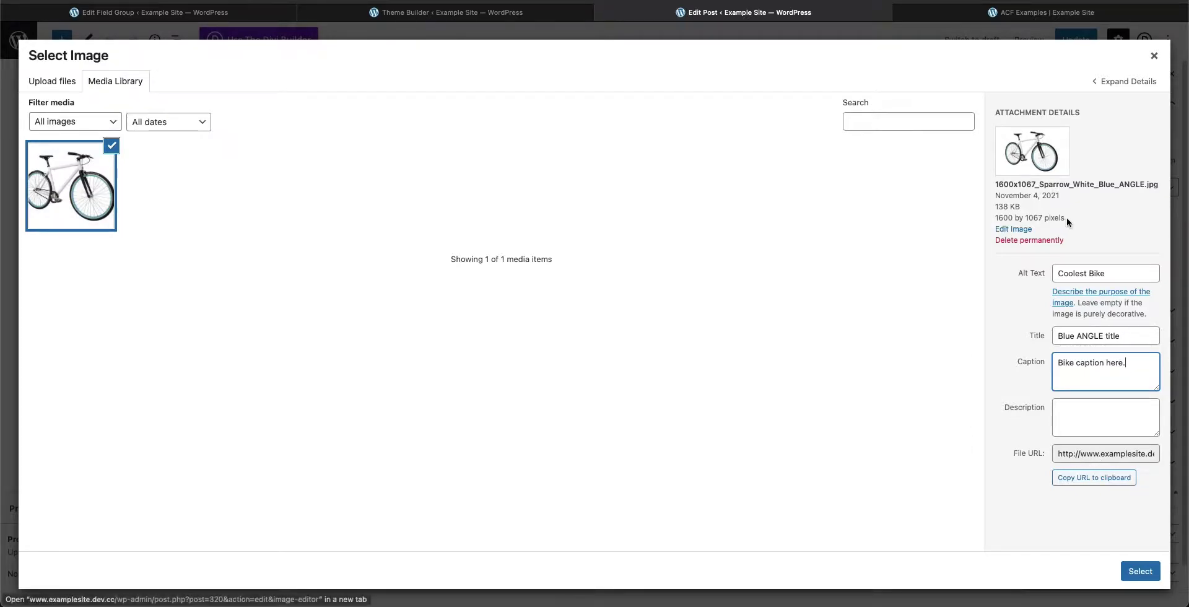
{"action": "left_click", "coordinate": [1140, 570]}
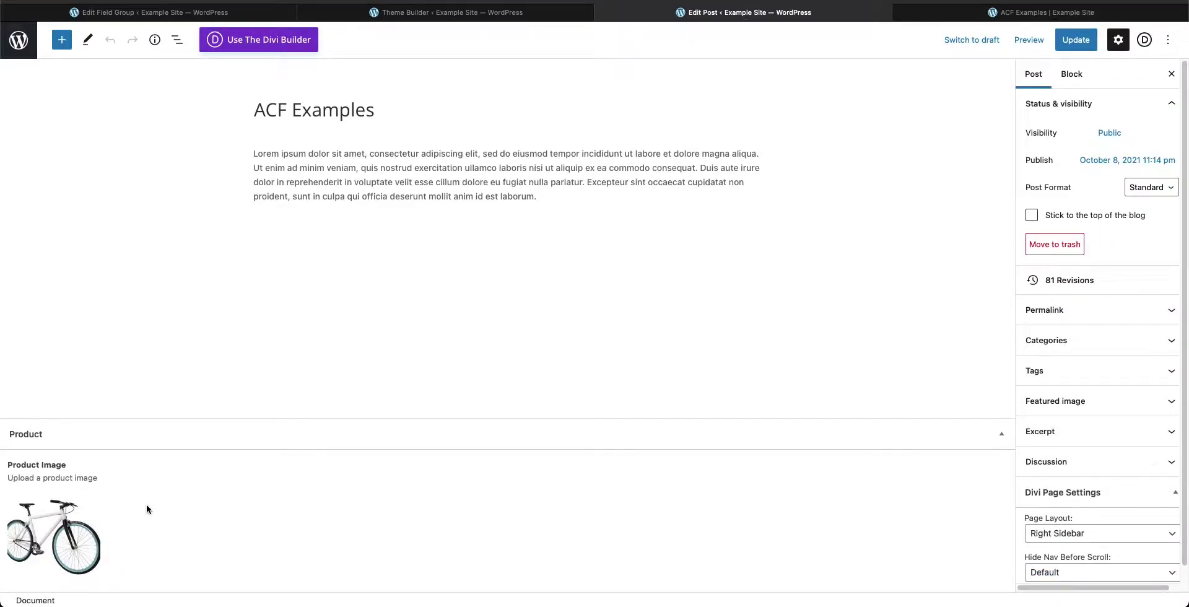
{"action": "mouse_move", "coordinate": [87, 503]}
{"action": "left_click", "coordinate": [1072, 45]}
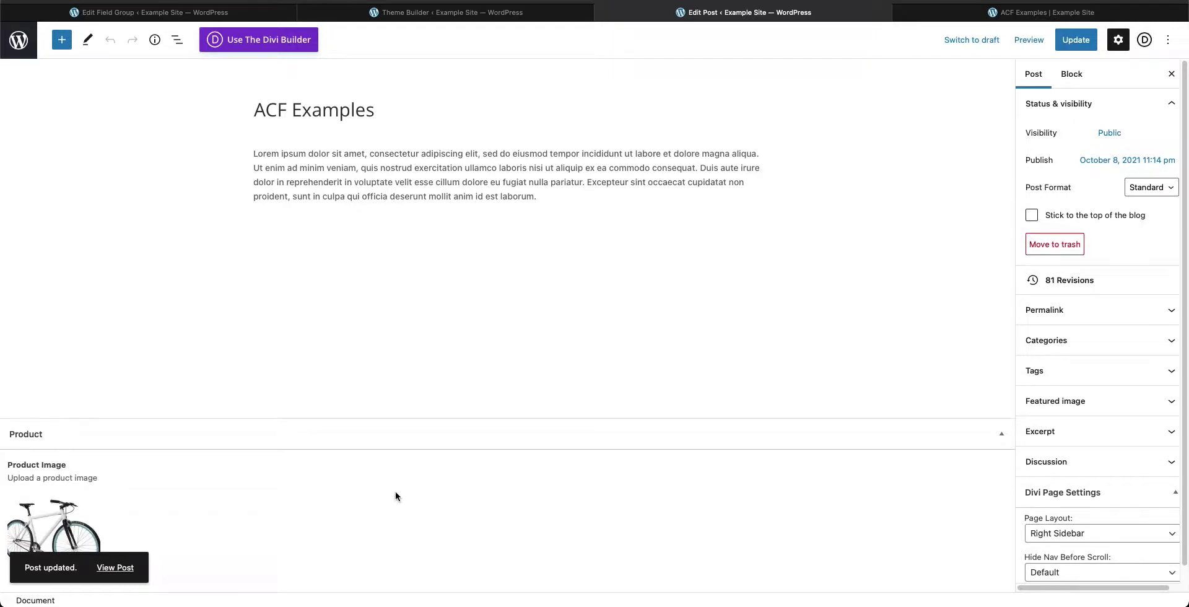
Step: Open the custom body of the All Posts template for editing in the Divi Theme Builder
{"action": "left_click", "coordinate": [433, 12]}
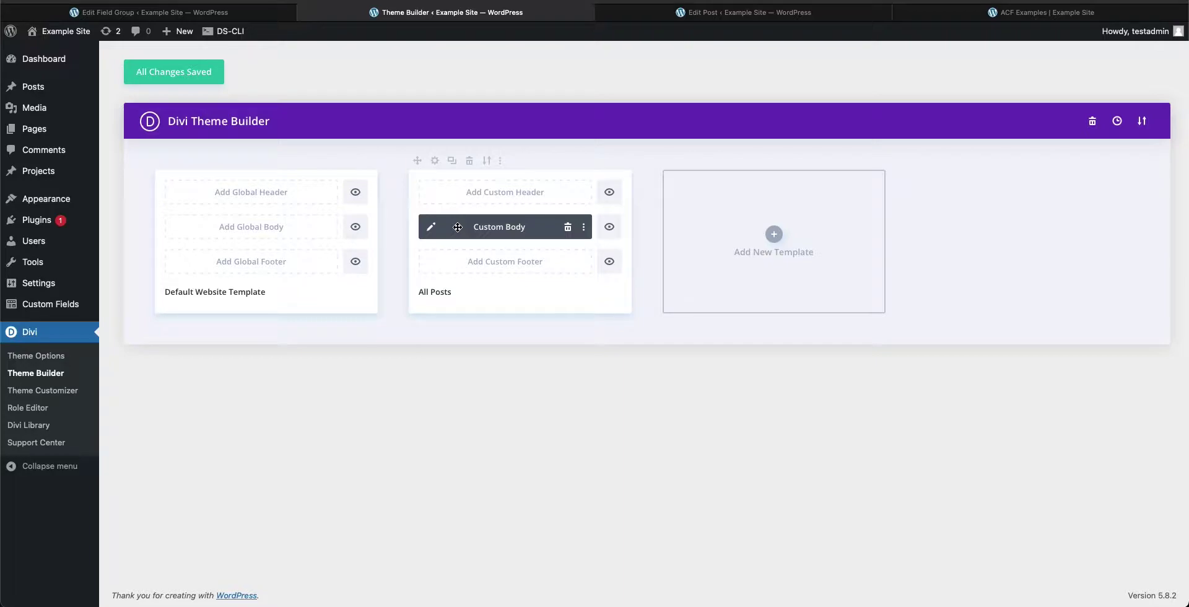
{"action": "left_click", "coordinate": [444, 291]}
{"action": "left_click", "coordinate": [431, 226]}
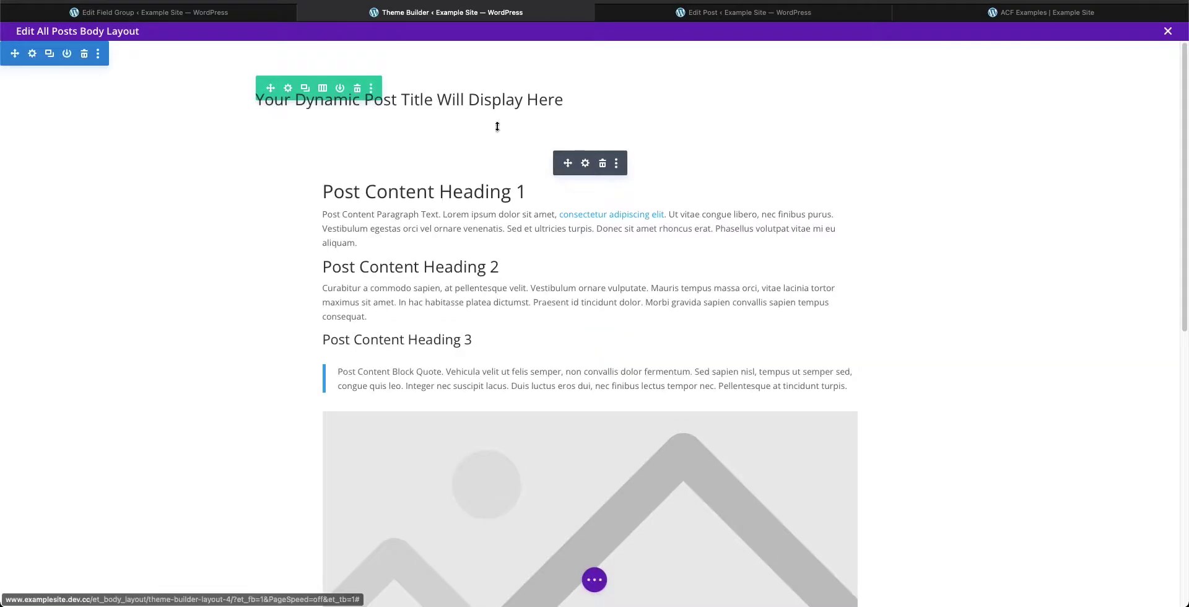
Step: Switch the All Posts body layout to wireframe view
{"action": "scroll", "coordinate": [473, 273], "scroll_direction": "down", "scroll_amount": 10}
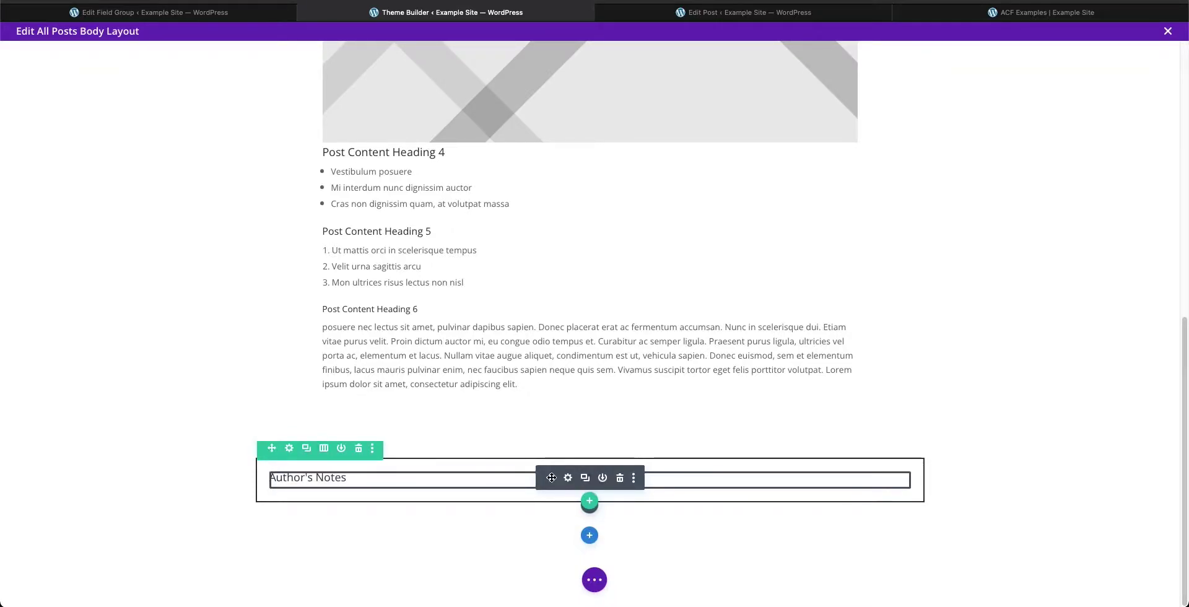
{"action": "left_click_drag", "start_coordinate": [551, 477], "coordinate": [584, 469]}
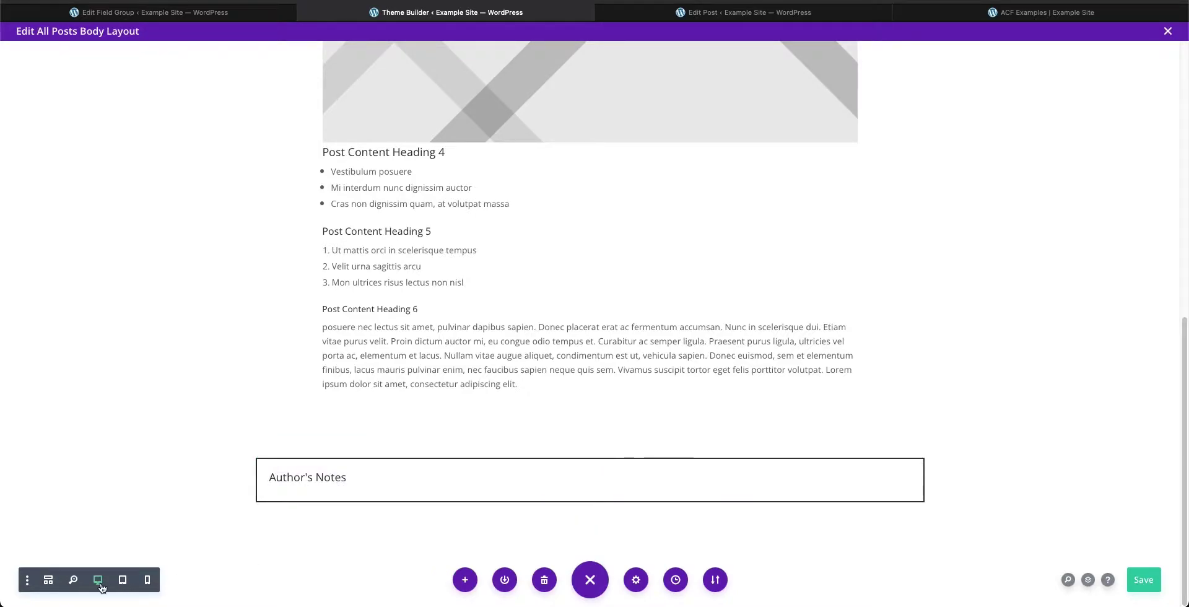
{"action": "left_click", "coordinate": [47, 581]}
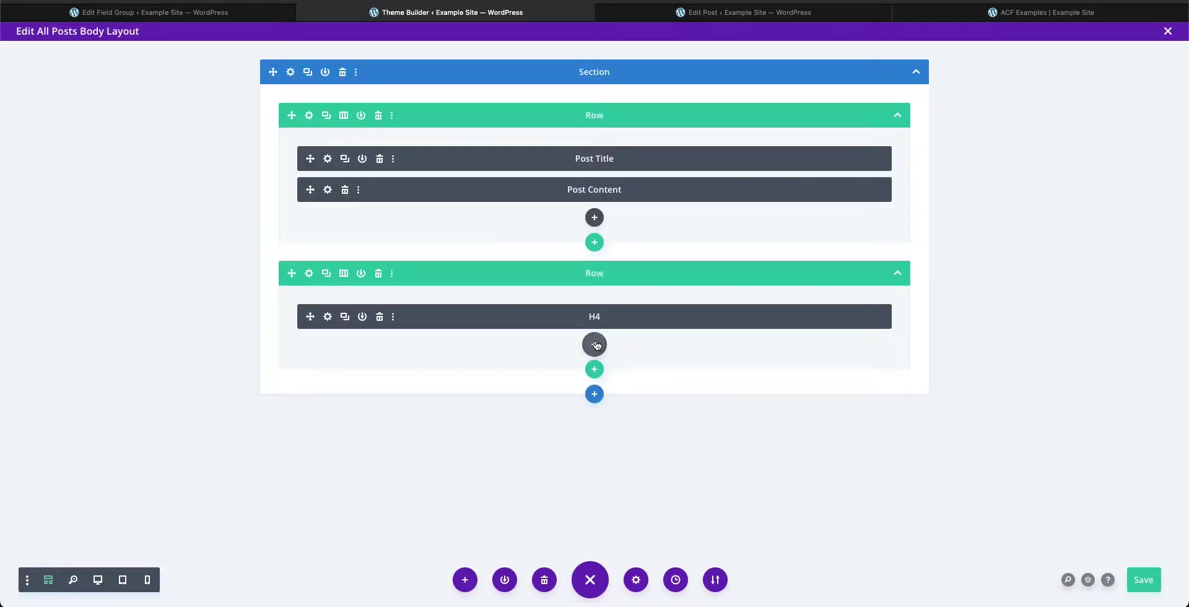
Step: Add an Image module below the H4 module, using the ACF Product Image field as its dynamic image source
{"action": "left_click", "coordinate": [594, 343]}
{"action": "type", "text": "im"}
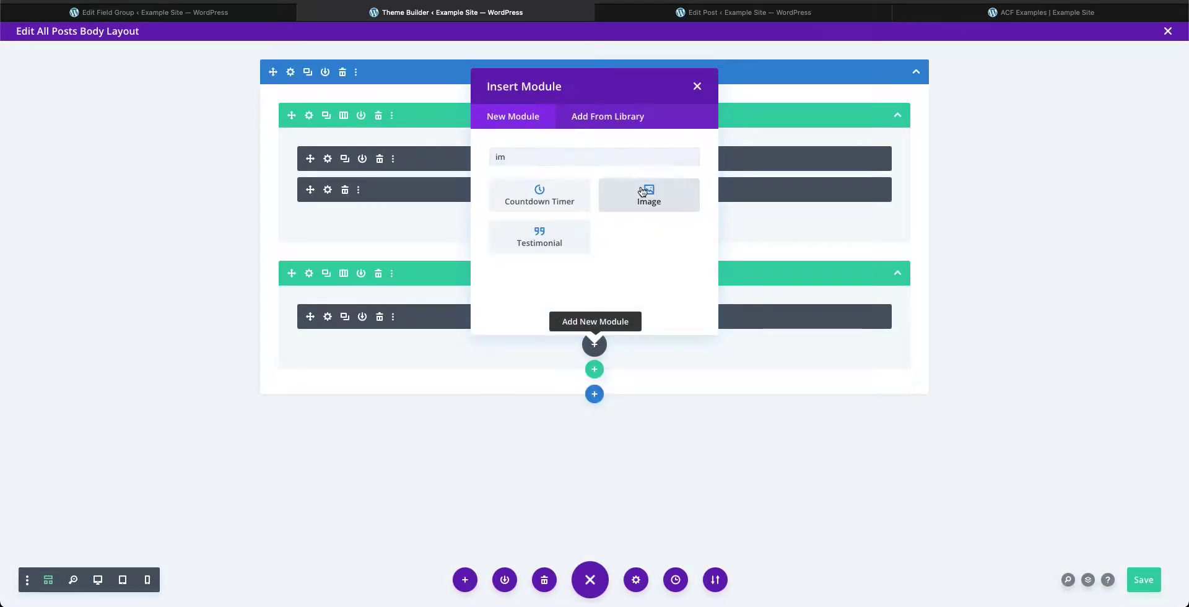
{"action": "left_click", "coordinate": [649, 192]}
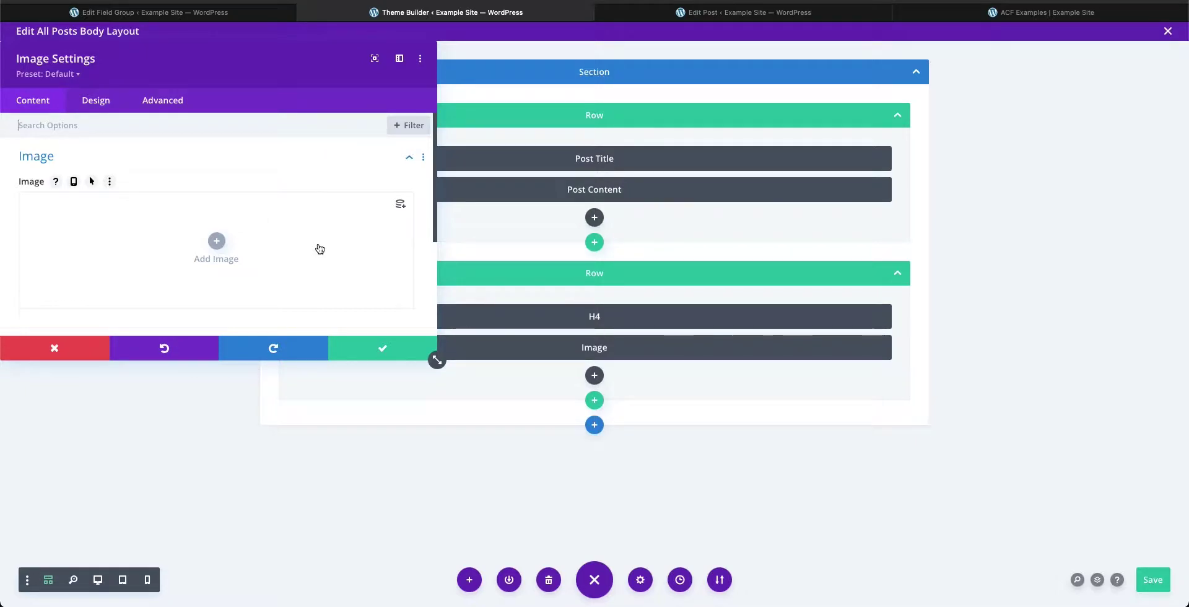
{"action": "left_click", "coordinate": [403, 206]}
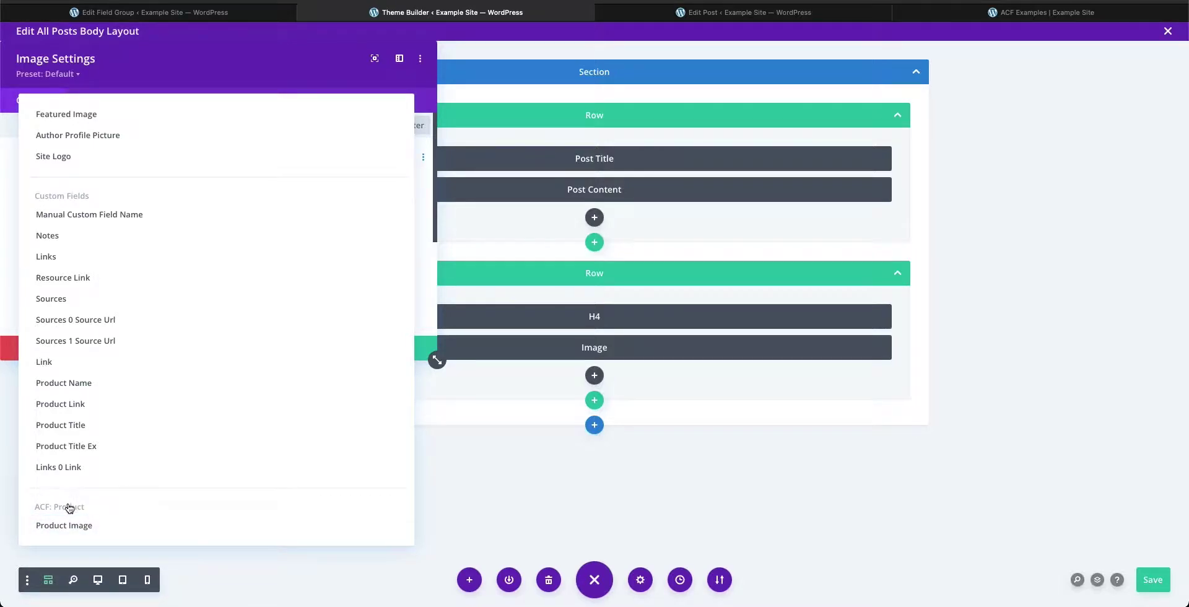
{"action": "left_click", "coordinate": [137, 525]}
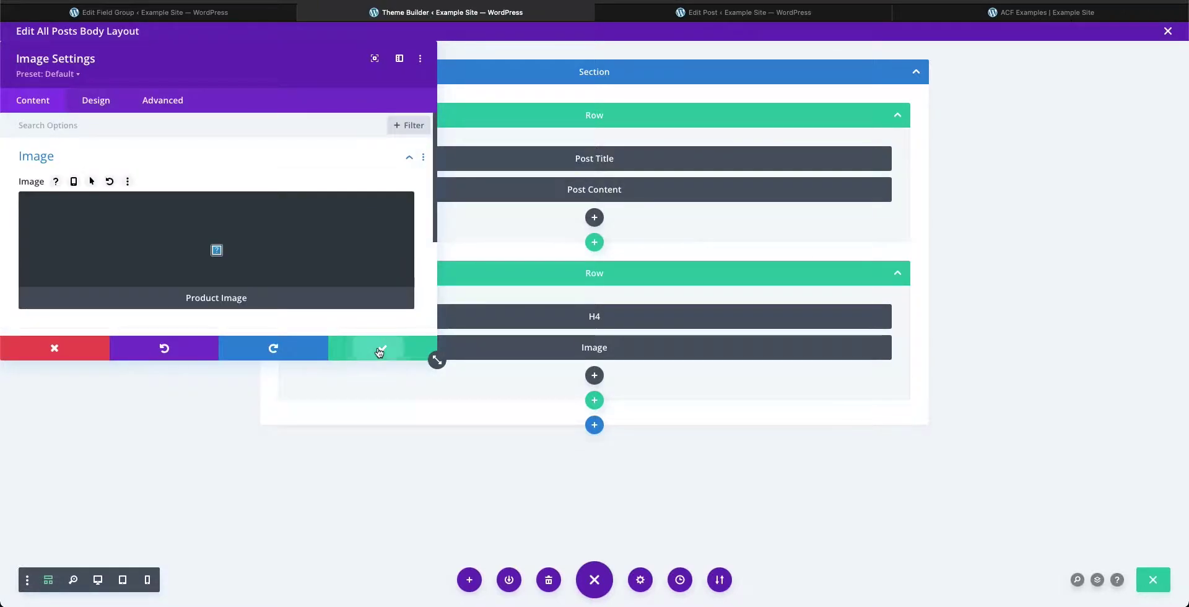
{"action": "left_click", "coordinate": [379, 348]}
Step: Switch the All Posts body layout to desktop view and save the layout
{"action": "left_click", "coordinate": [98, 579]}
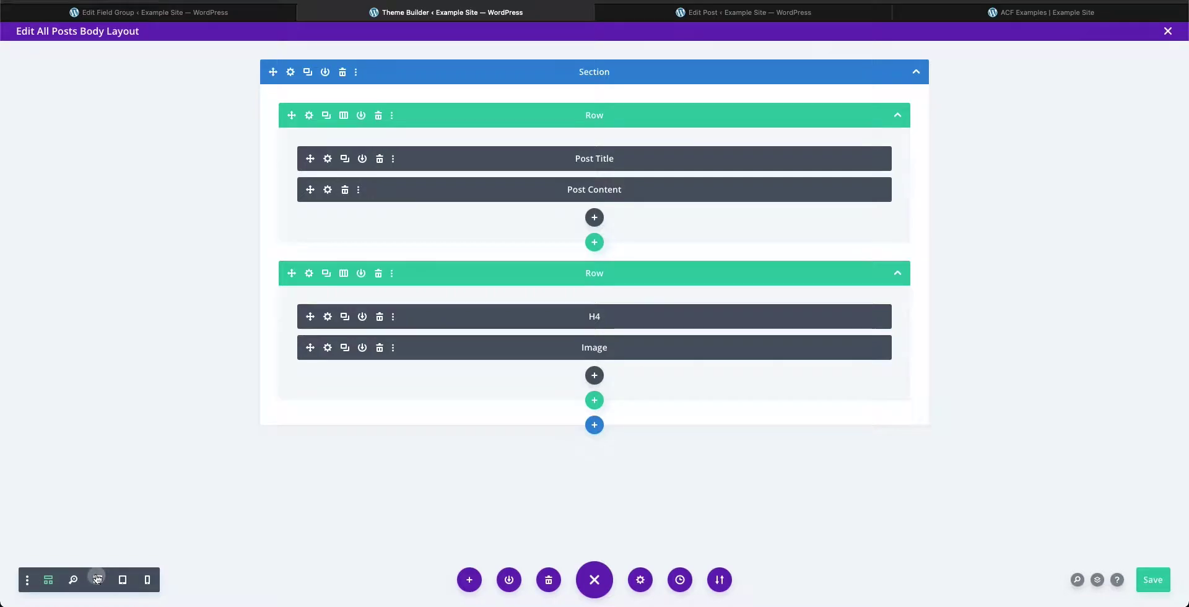
{"action": "scroll", "coordinate": [528, 433], "scroll_direction": "down", "scroll_amount": 10}
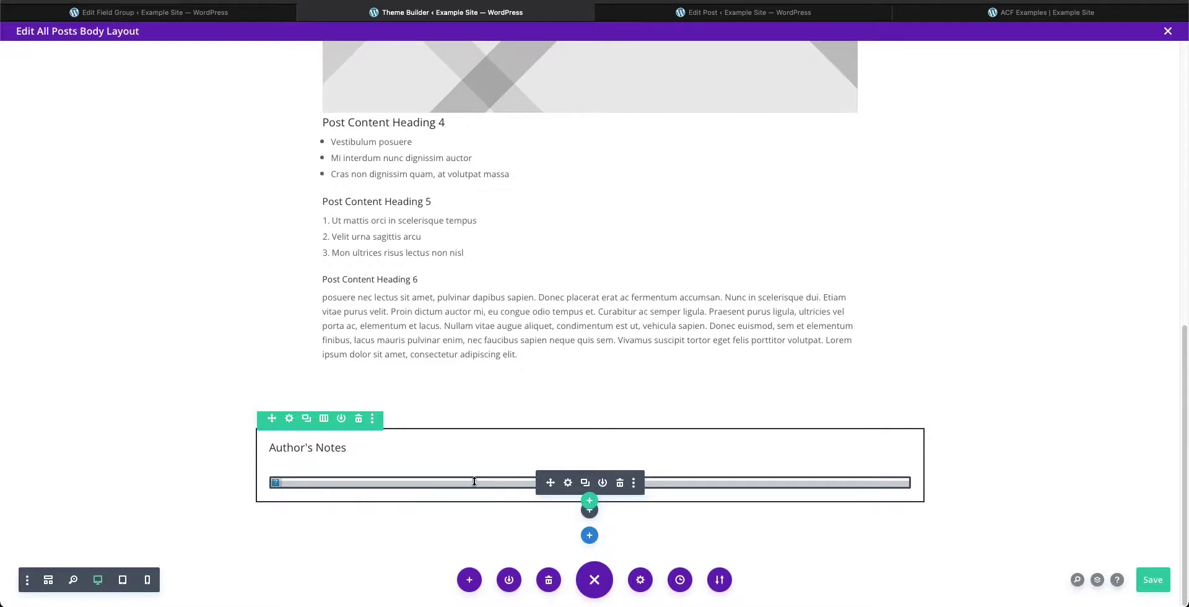
{"action": "left_click", "coordinate": [1146, 579]}
Step: Reload the published ACF Examples post and check how the product image displays in the bordered row
{"action": "key", "text": "ctrl+Tab"}
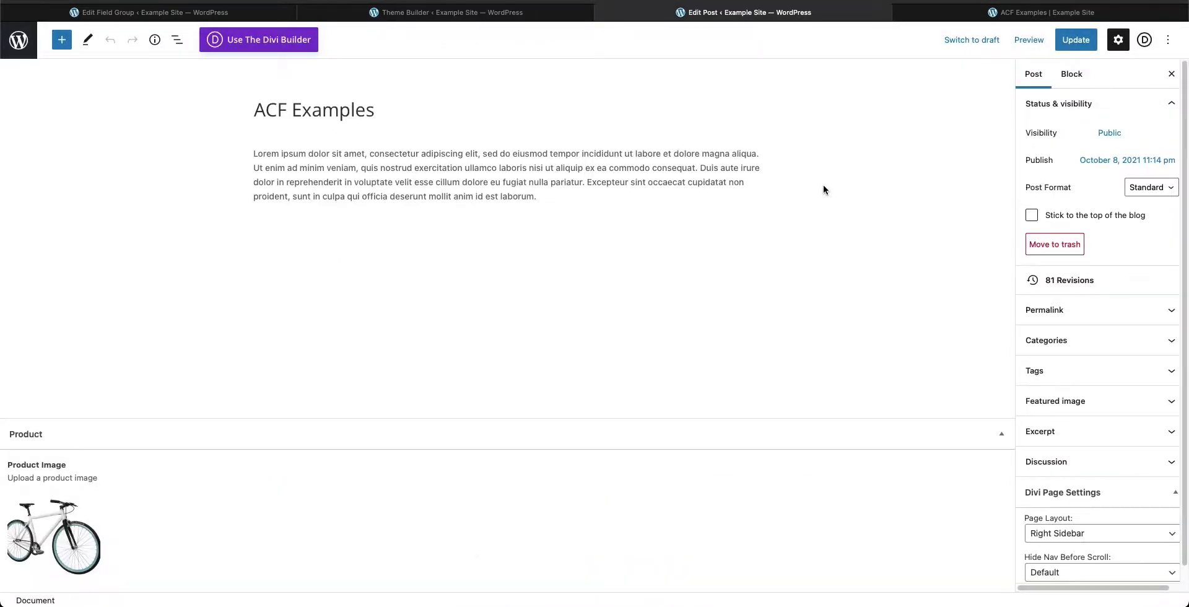
{"action": "left_click", "coordinate": [966, 15]}
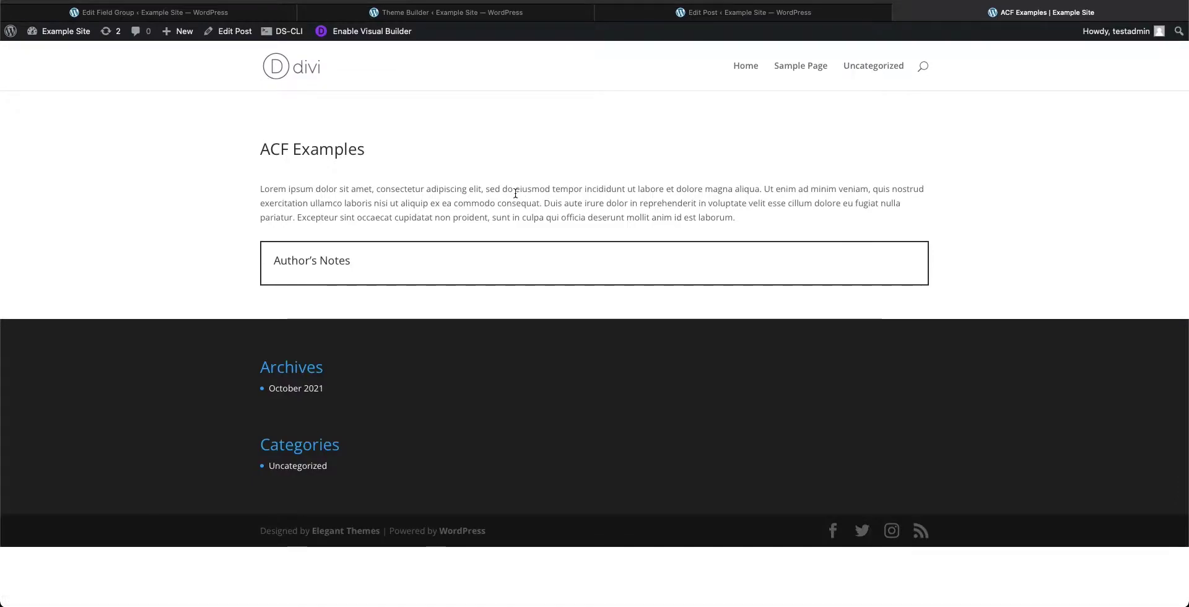
{"action": "key", "text": "ctrl+r"}
{"action": "scroll", "coordinate": [653, 221], "scroll_direction": "down", "scroll_amount": 3}
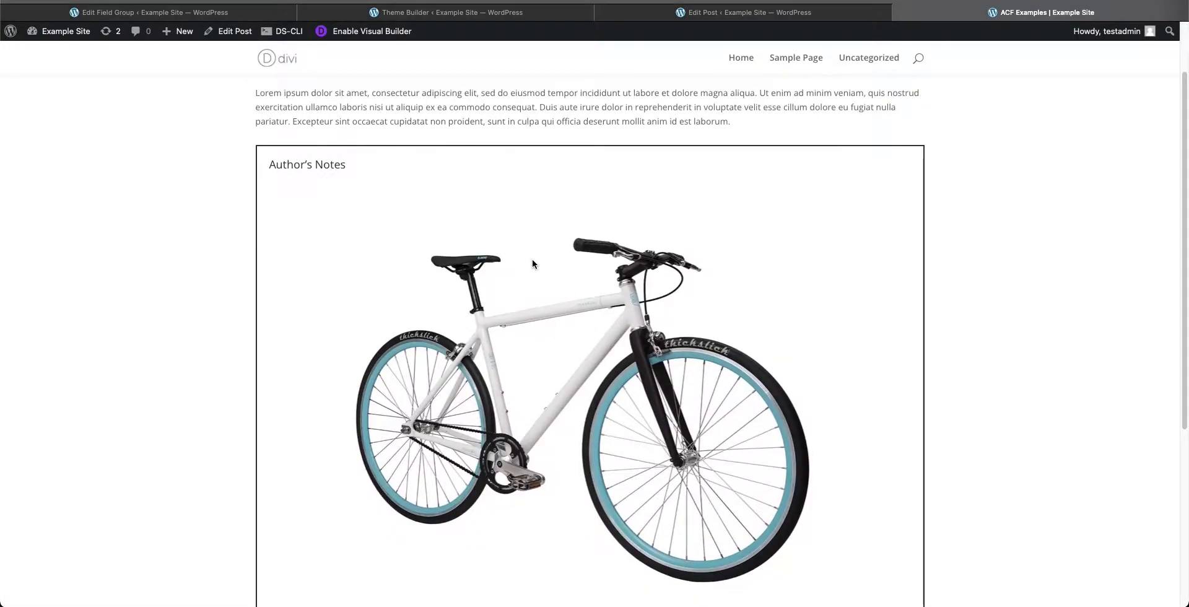
Step: Clear the Image module's source and reselect the ACF Product Image field as its dynamic content
{"action": "left_click", "coordinate": [243, 17]}
{"action": "mouse_move", "coordinate": [347, 228]}
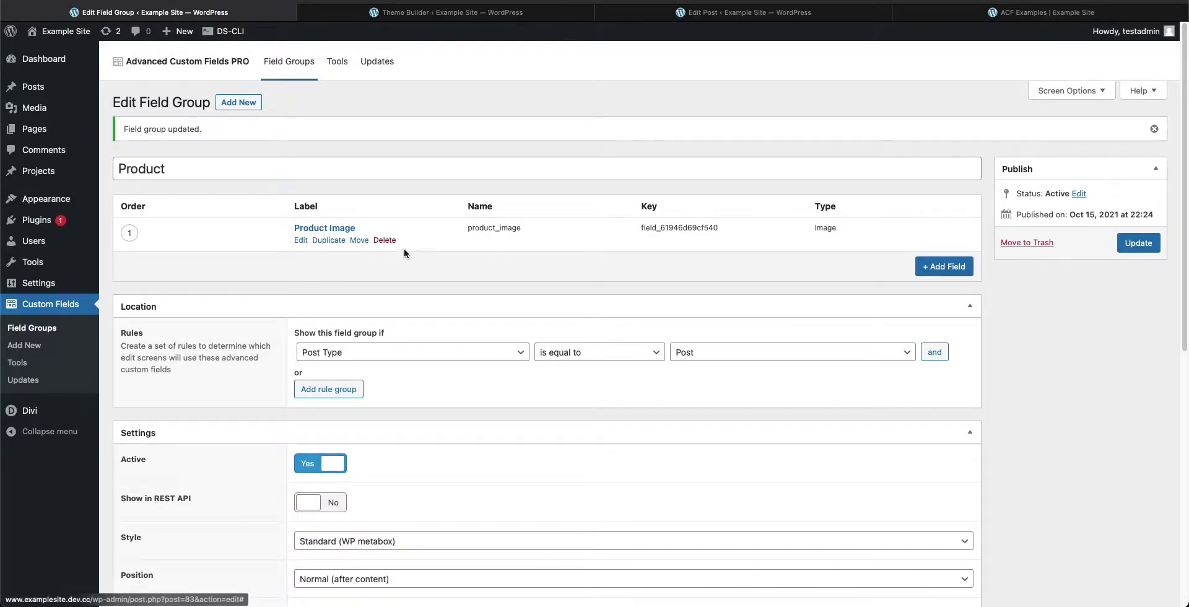
{"action": "left_click", "coordinate": [501, 19]}
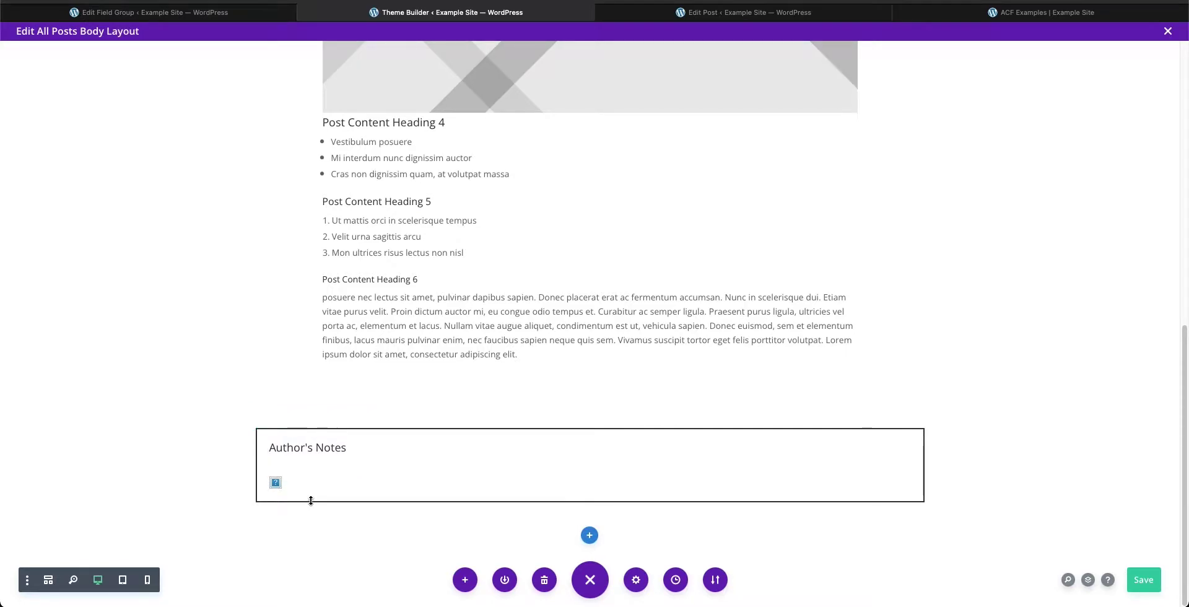
{"action": "left_click", "coordinate": [568, 488]}
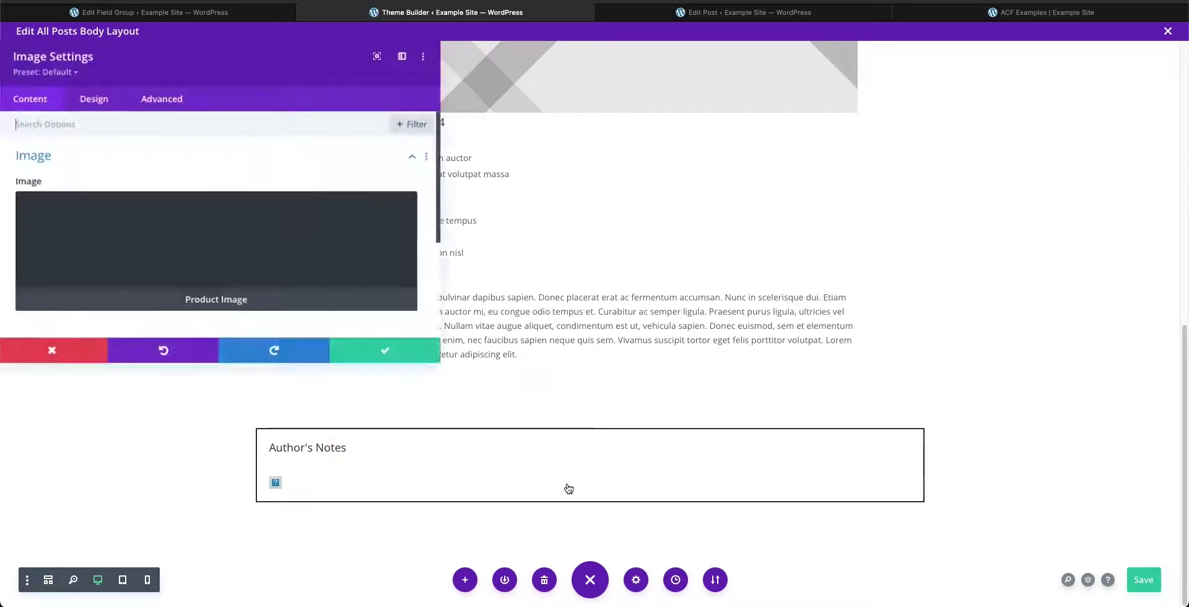
{"action": "mouse_move", "coordinate": [393, 210]}
{"action": "left_click", "coordinate": [396, 213]}
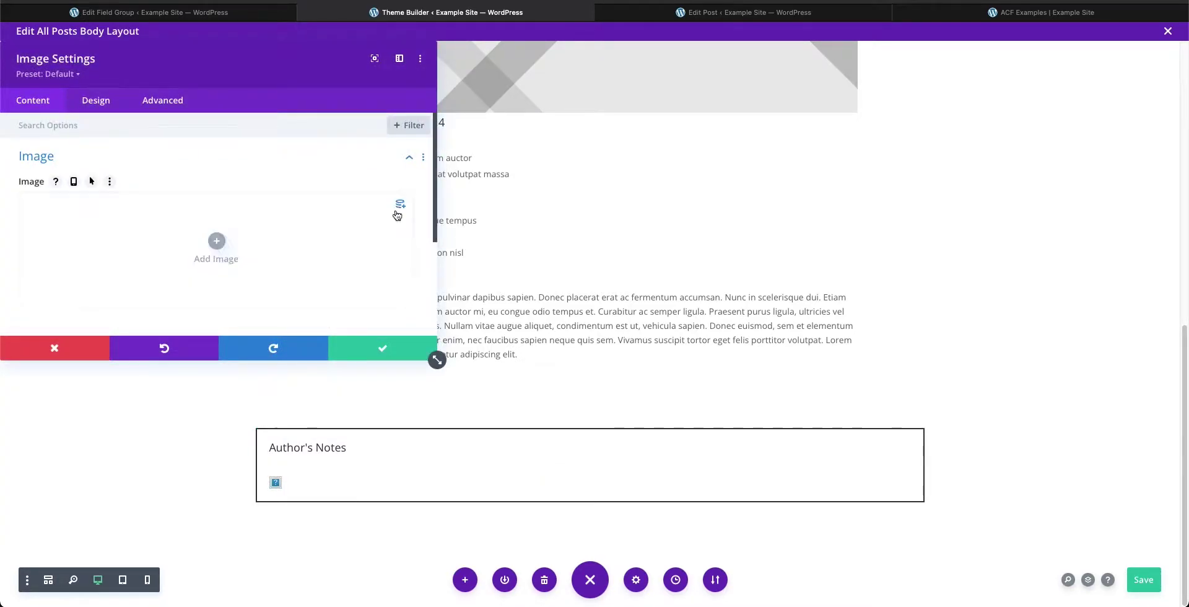
{"action": "left_click", "coordinate": [397, 205]}
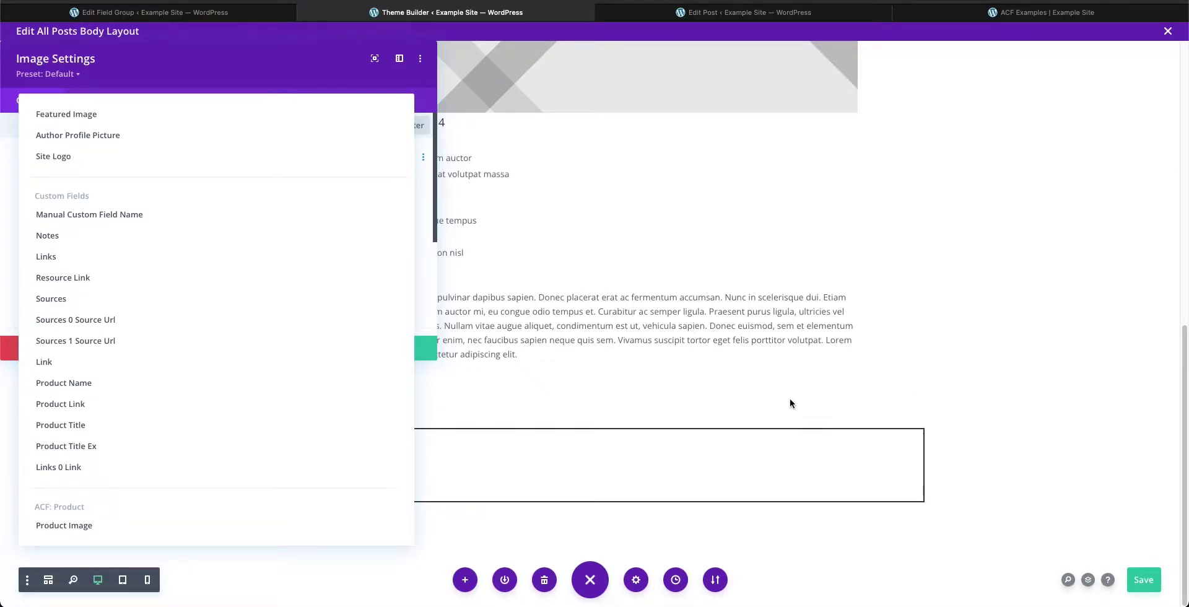
{"action": "left_click", "coordinate": [99, 526]}
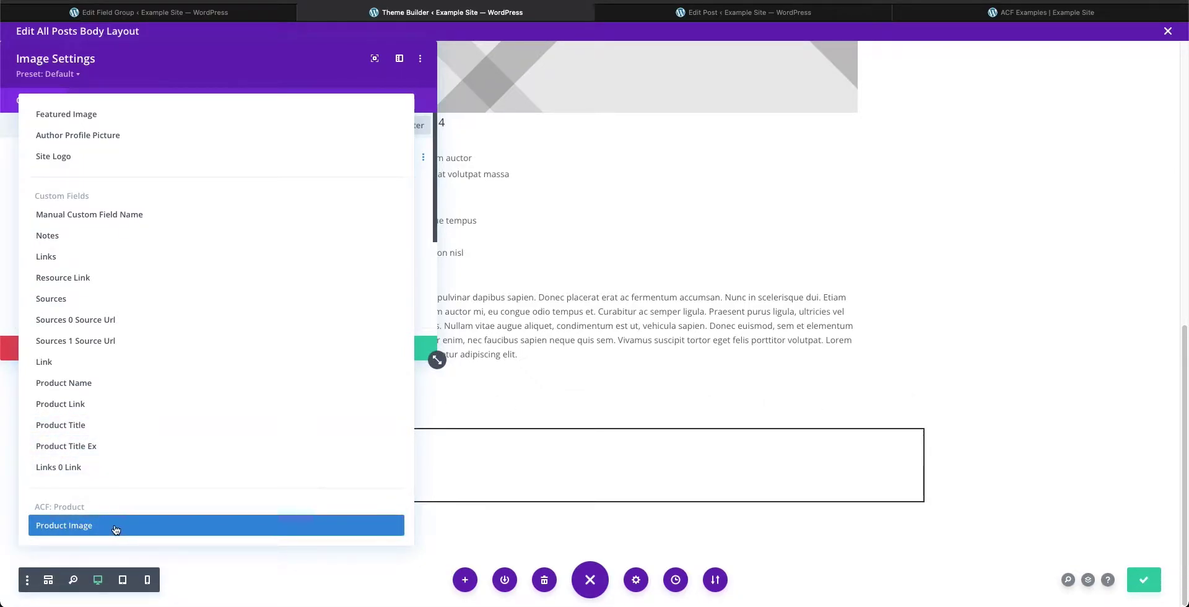
{"action": "left_click", "coordinate": [176, 531]}
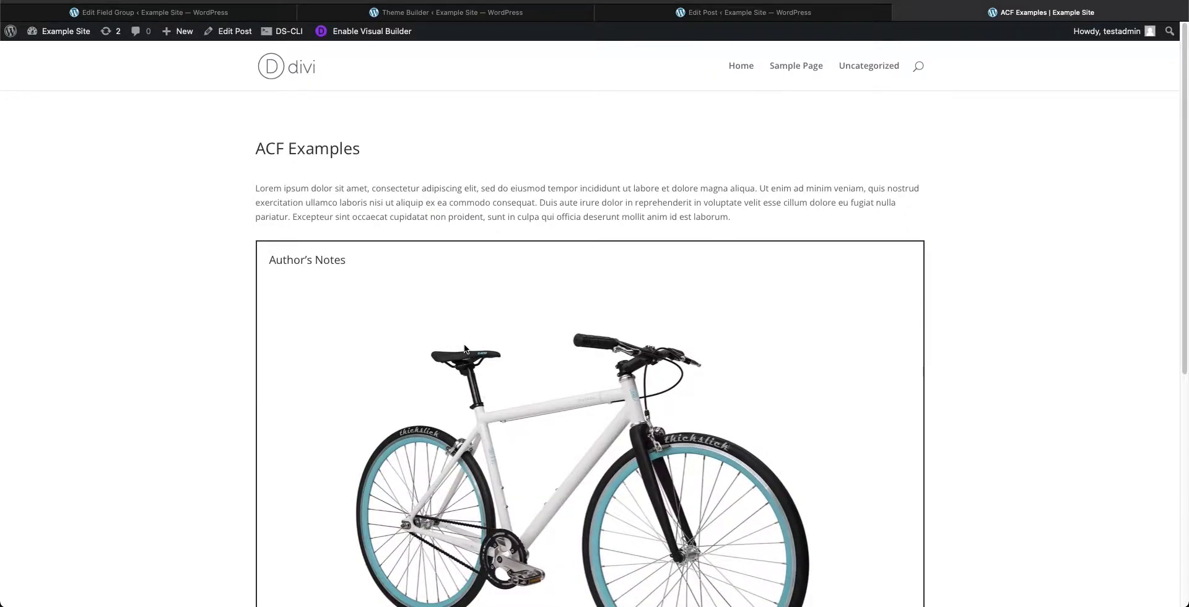
Step: Inspect the HTML markup of the bike image on the published ACF Examples post
{"action": "scroll", "coordinate": [465, 349], "scroll_direction": "down", "scroll_amount": 3}
{"action": "scroll", "coordinate": [446, 319], "scroll_direction": "up", "scroll_amount": 3}
{"action": "scroll", "coordinate": [597, 399], "scroll_direction": "down", "scroll_amount": 2}
{"action": "scroll", "coordinate": [598, 399], "scroll_direction": "up", "scroll_amount": 2}
{"action": "right_click", "coordinate": [499, 285]}
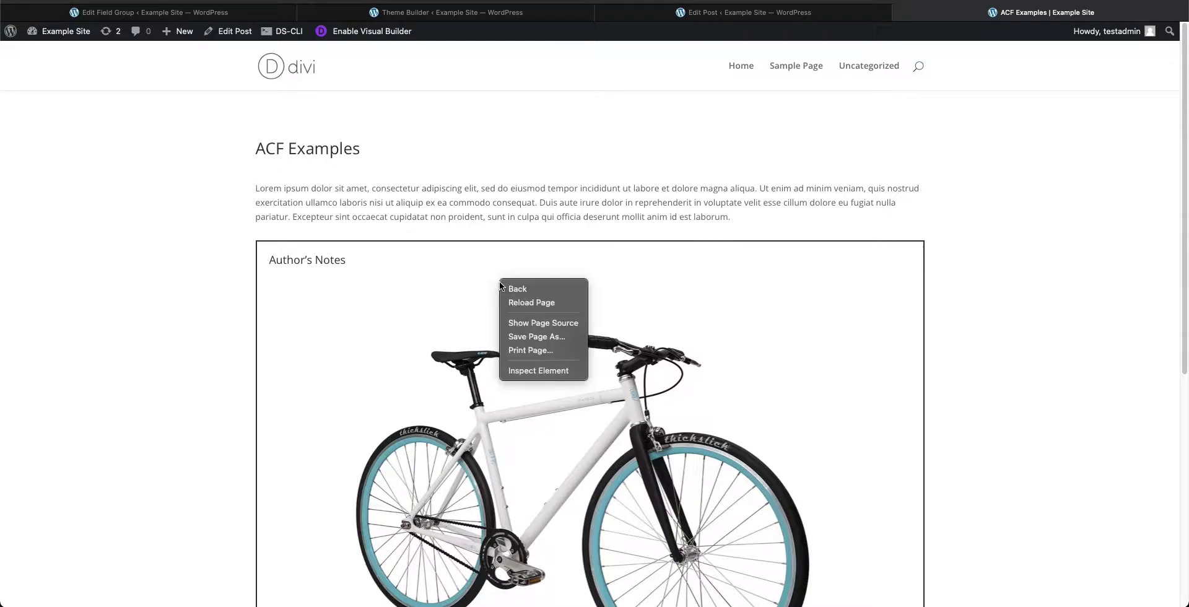
{"action": "left_click", "coordinate": [535, 371]}
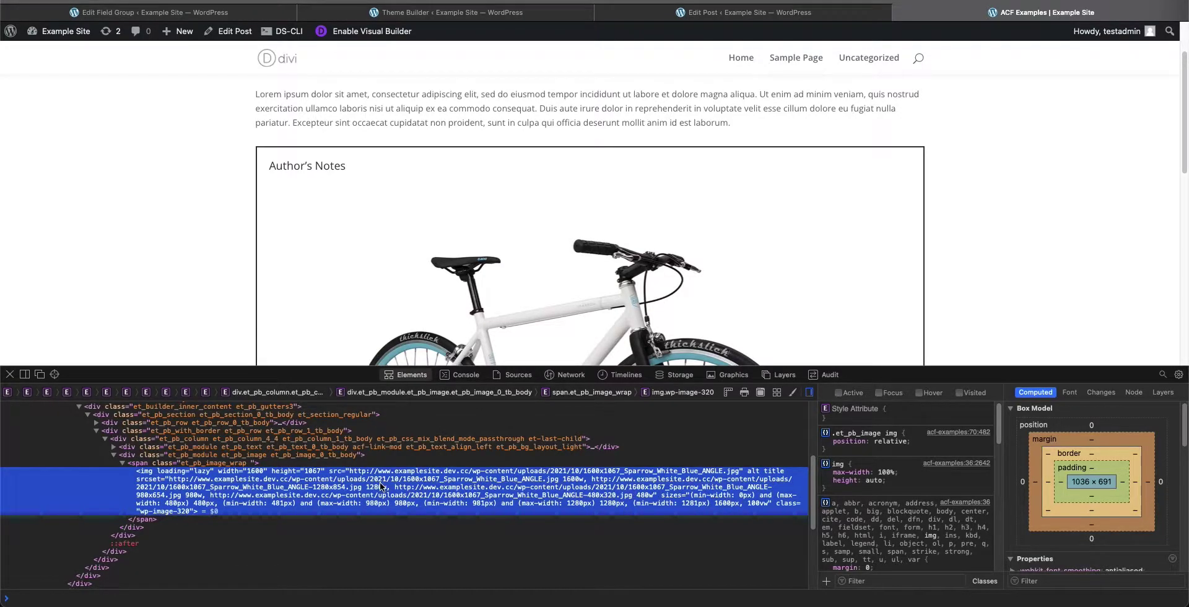
{"action": "left_click", "coordinate": [11, 375]}
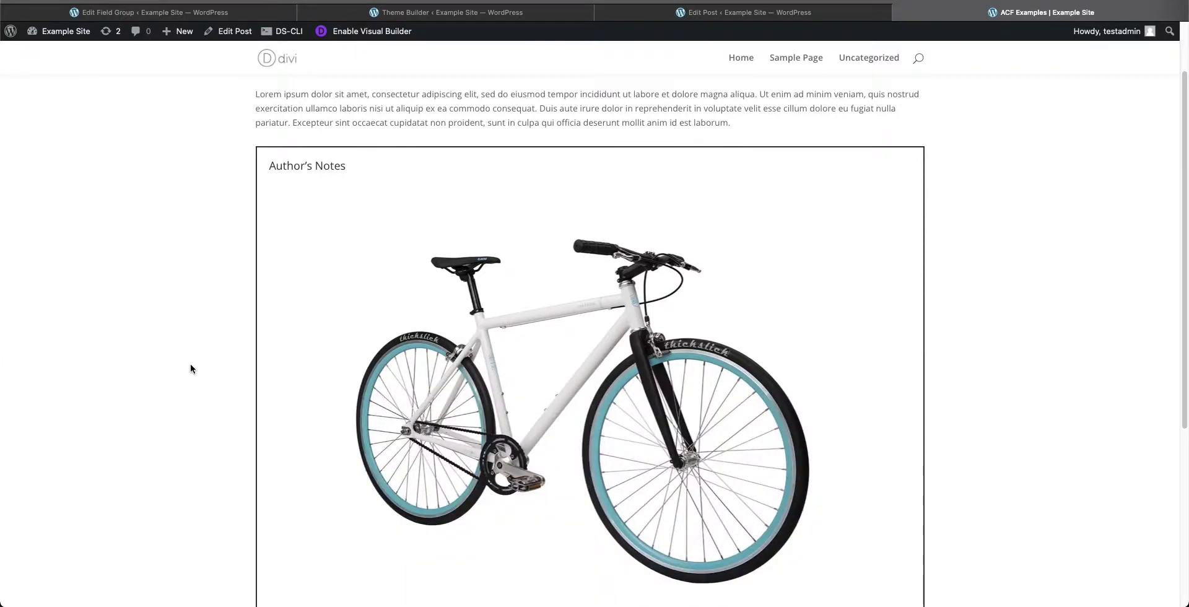
Step: Set the Product Image field's return format to Image Array and update the Product field group
{"action": "key", "text": "super+2"}
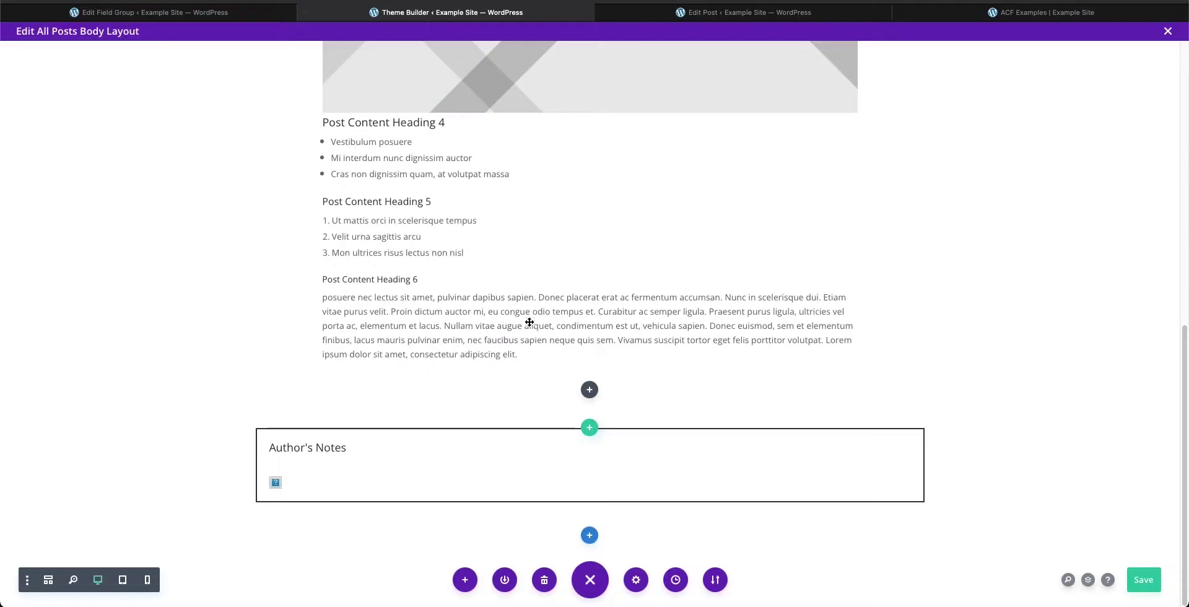
{"action": "mouse_move", "coordinate": [371, 485]}
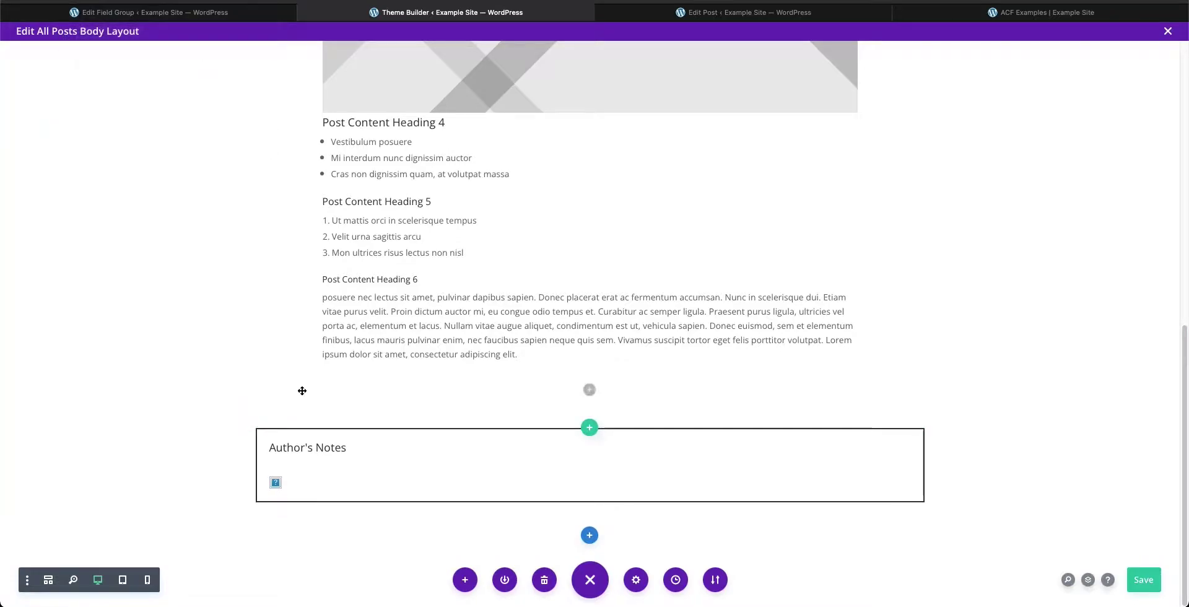
{"action": "left_click", "coordinate": [251, 19]}
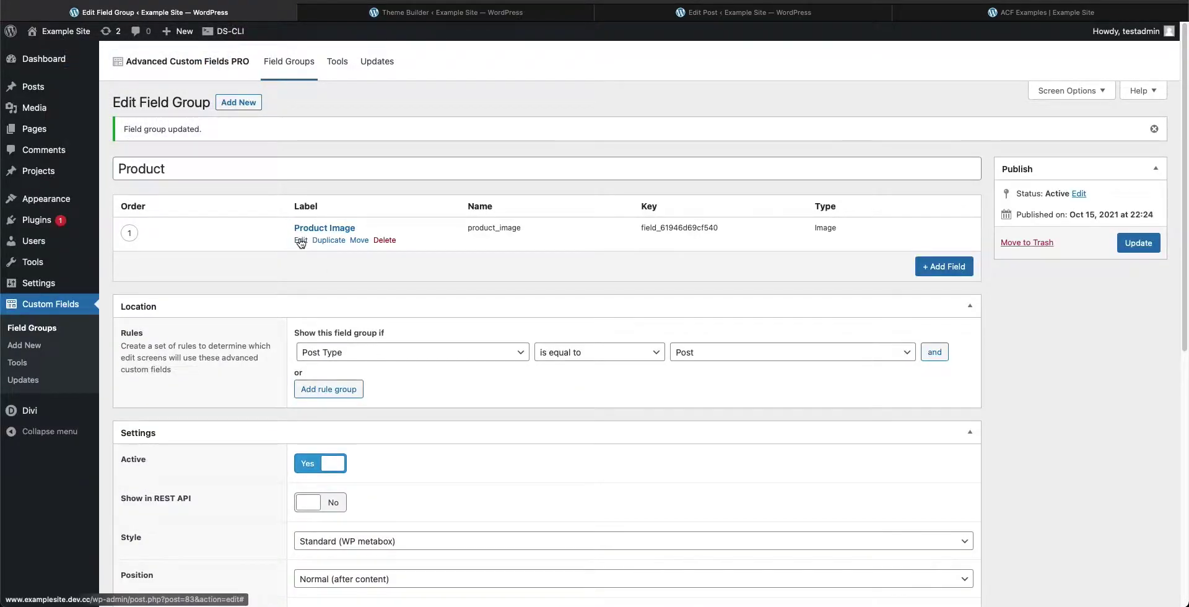
{"action": "left_click", "coordinate": [301, 241]}
{"action": "scroll", "coordinate": [291, 356], "scroll_direction": "down", "scroll_amount": 2}
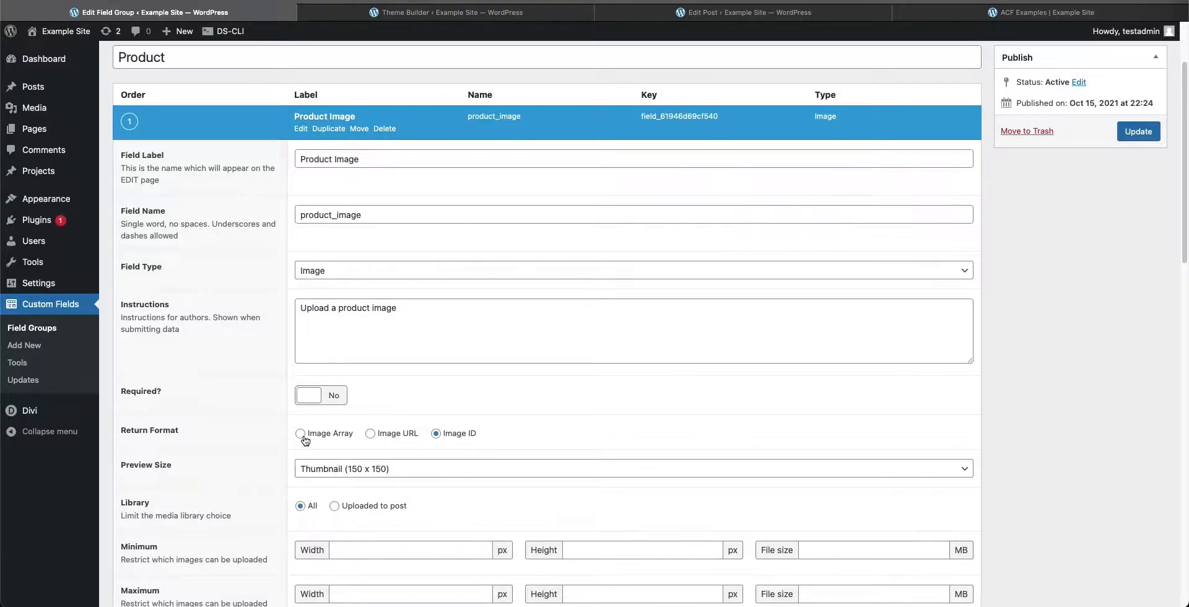
{"action": "left_click", "coordinate": [1138, 131]}
Step: Inspect the bike image's element on the published post for its alt and title attributes
{"action": "key", "text": "ctrl+shift+Tab"}
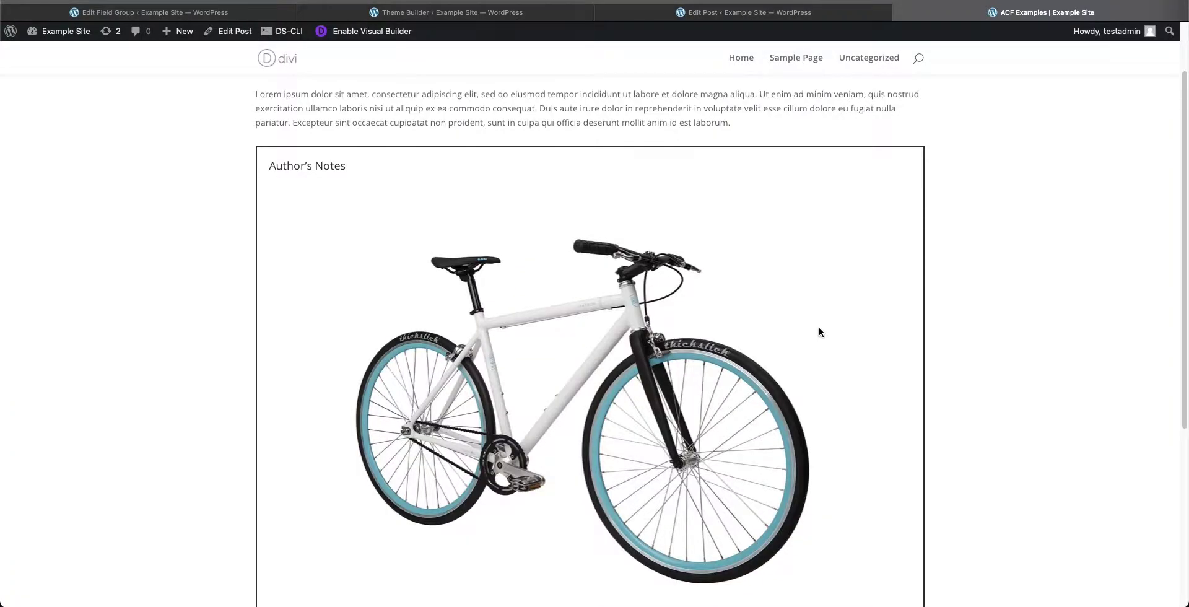
{"action": "right_click", "coordinate": [424, 267]}
{"action": "left_click", "coordinate": [475, 425]}
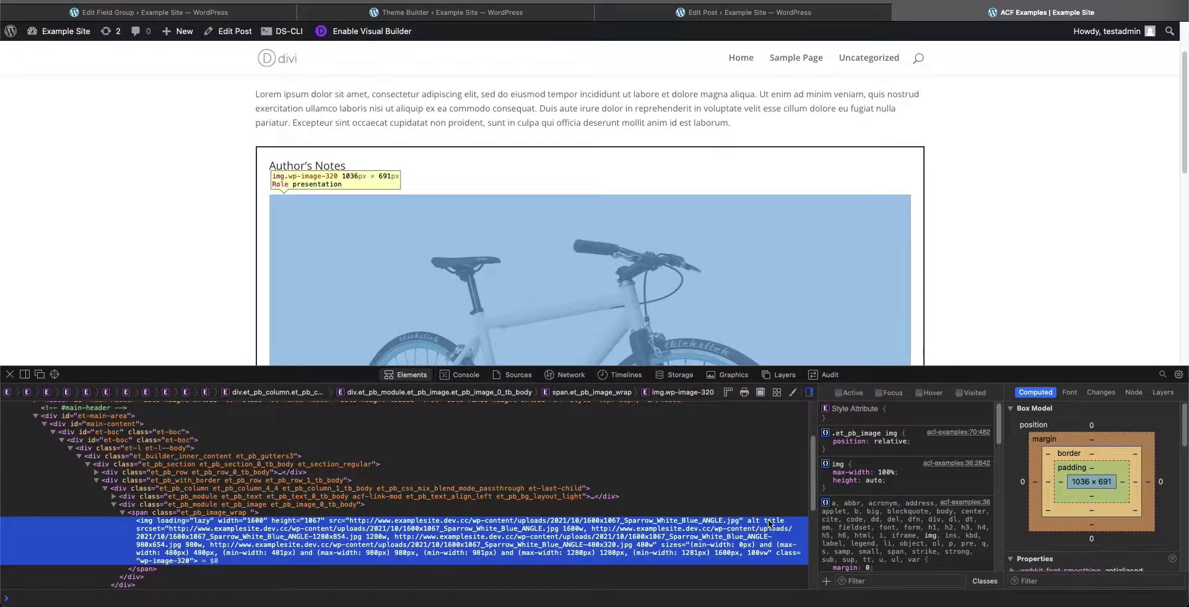
Step: Set the Image module's alternative text in the All Posts layout to the dynamic ACF Product Image field
{"action": "key", "text": "ctrl+shift+Tab"}
{"action": "key", "text": "ctrl+shift+Tab"}
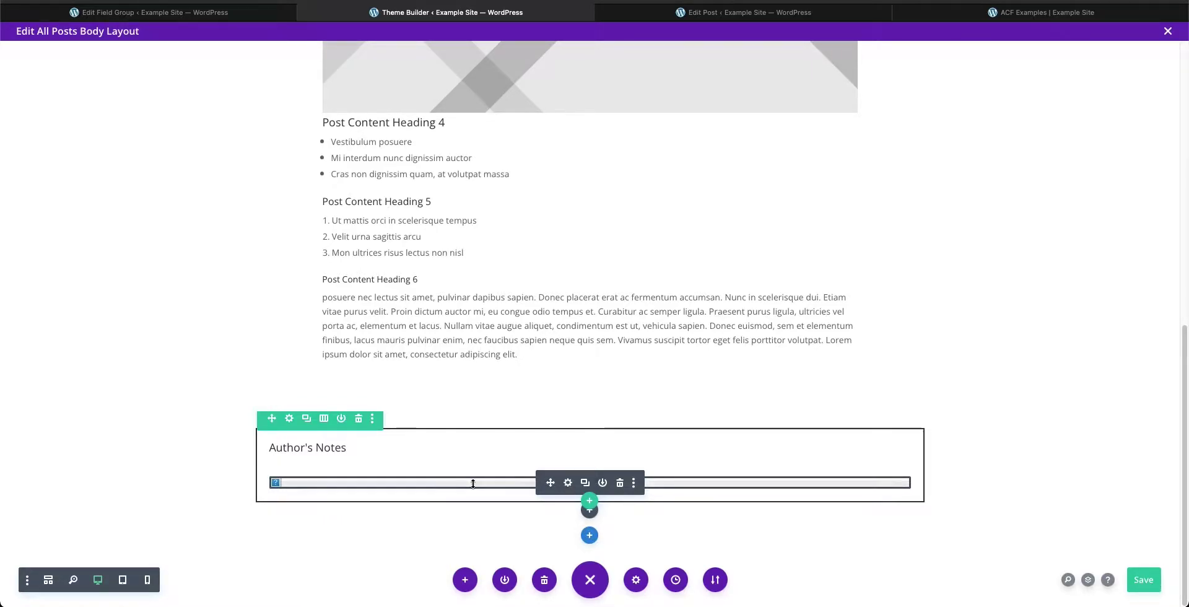
{"action": "left_click", "coordinate": [567, 485]}
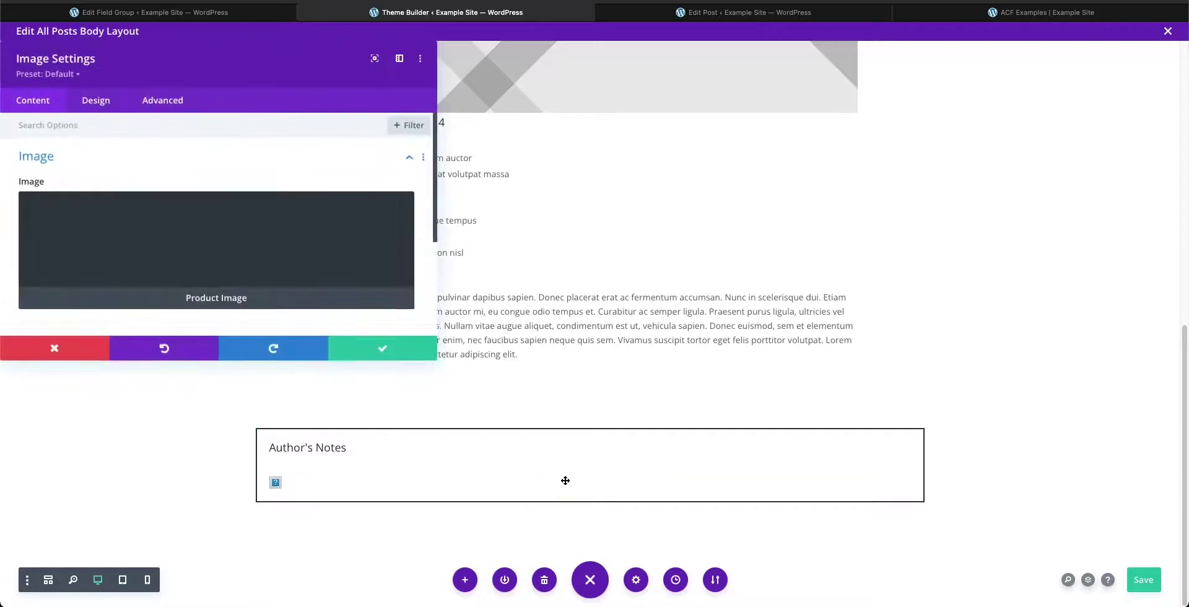
{"action": "left_click", "coordinate": [167, 103]}
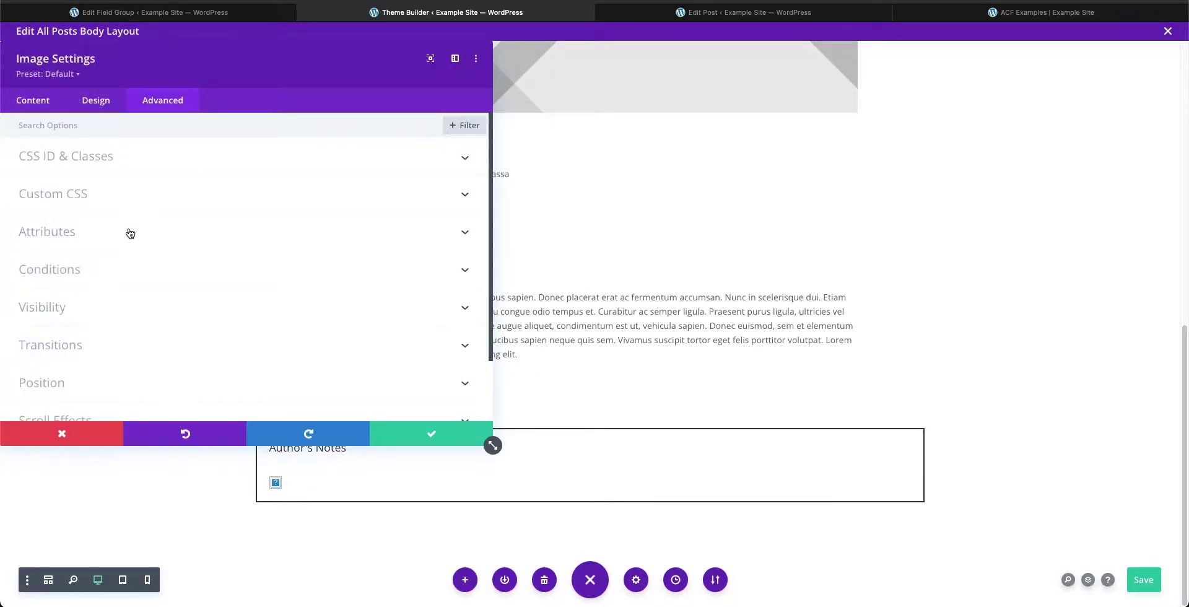
{"action": "left_click", "coordinate": [130, 233]}
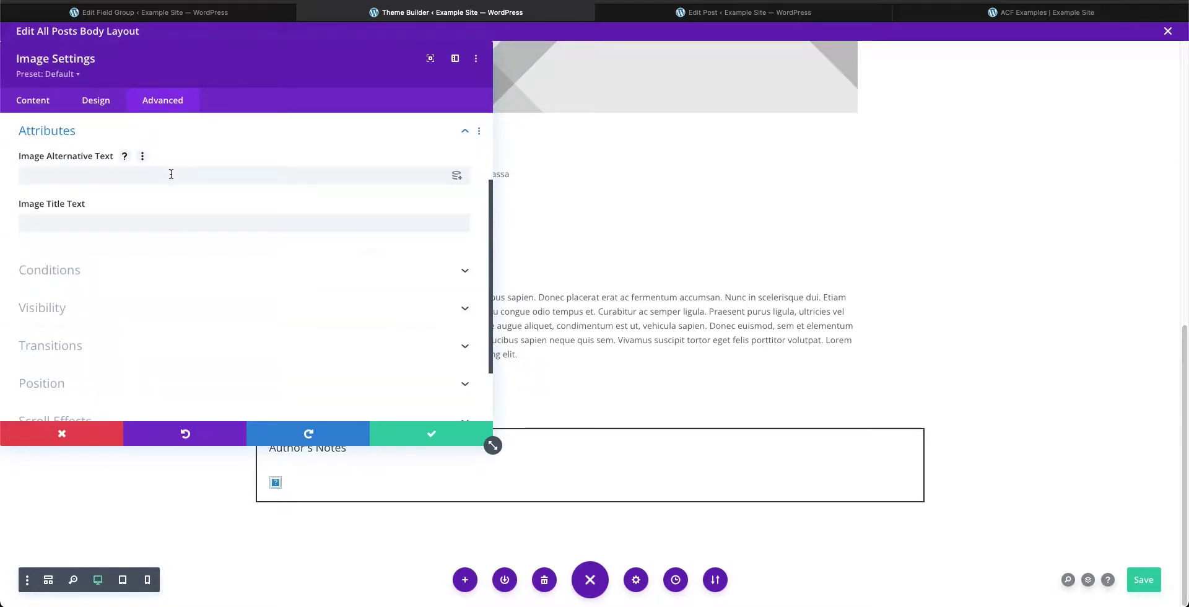
{"action": "left_click", "coordinate": [457, 177]}
{"action": "scroll", "coordinate": [214, 331], "scroll_direction": "down", "scroll_amount": 3}
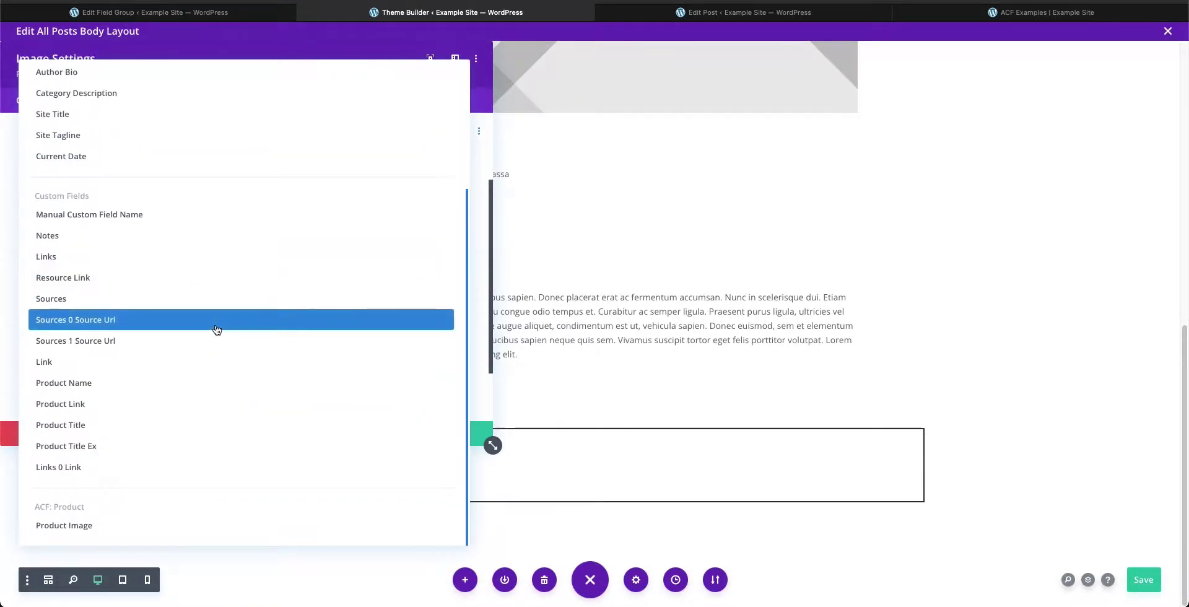
{"action": "left_click", "coordinate": [120, 532]}
{"action": "left_click", "coordinate": [299, 348]}
Step: Set the Image module's title text to the dynamic ACF Product Image field and save the layout
{"action": "left_click", "coordinate": [457, 229]}
{"action": "scroll", "coordinate": [239, 356], "scroll_direction": "down", "scroll_amount": 5}
{"action": "left_click", "coordinate": [162, 529]}
{"action": "left_click", "coordinate": [317, 364]}
{"action": "left_click", "coordinate": [414, 433]}
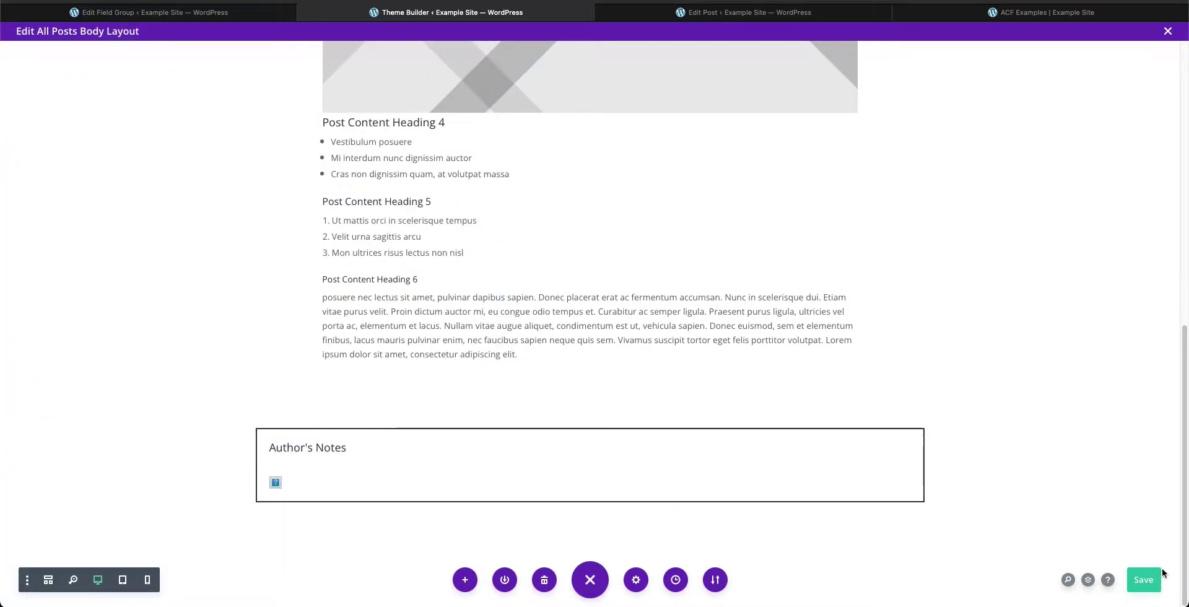
{"action": "left_click", "coordinate": [1146, 581]}
Step: Reload the published ACF Examples post and examine the alt and title attributes in the bike image's markup
{"action": "left_click", "coordinate": [949, 15]}
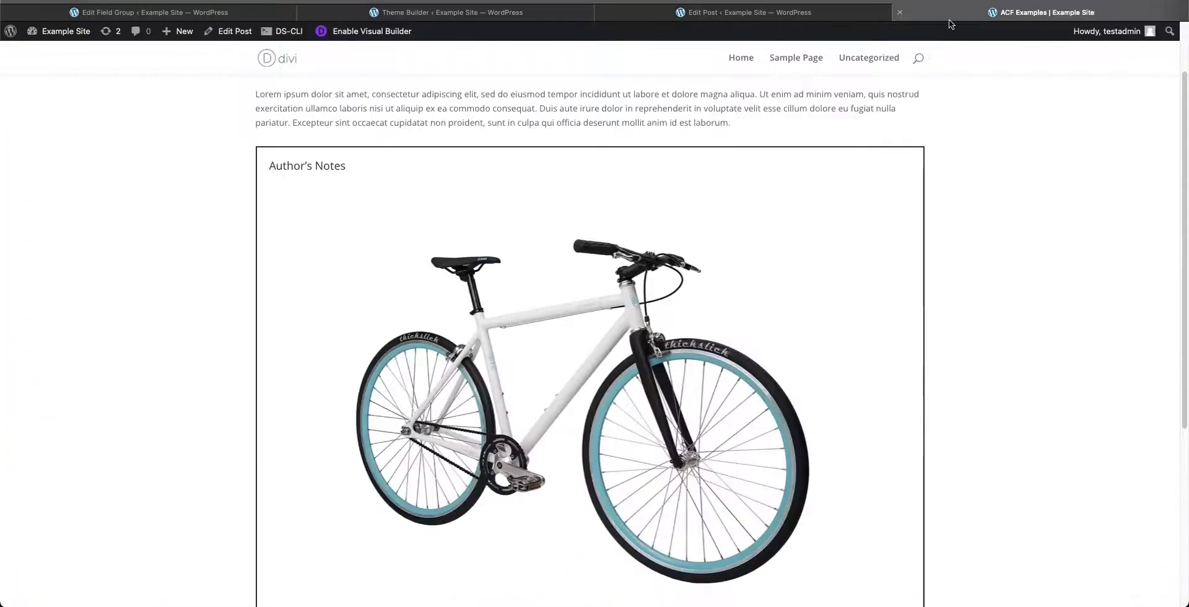
{"action": "key", "text": "ctrl+r"}
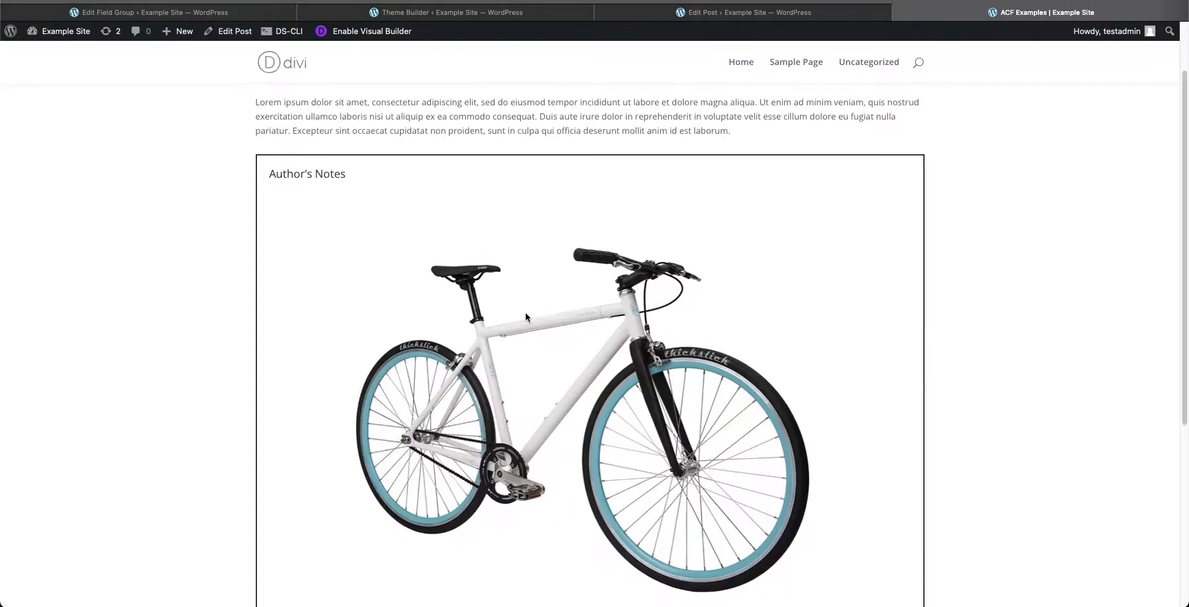
{"action": "right_click", "coordinate": [466, 291]}
{"action": "left_click", "coordinate": [544, 448]}
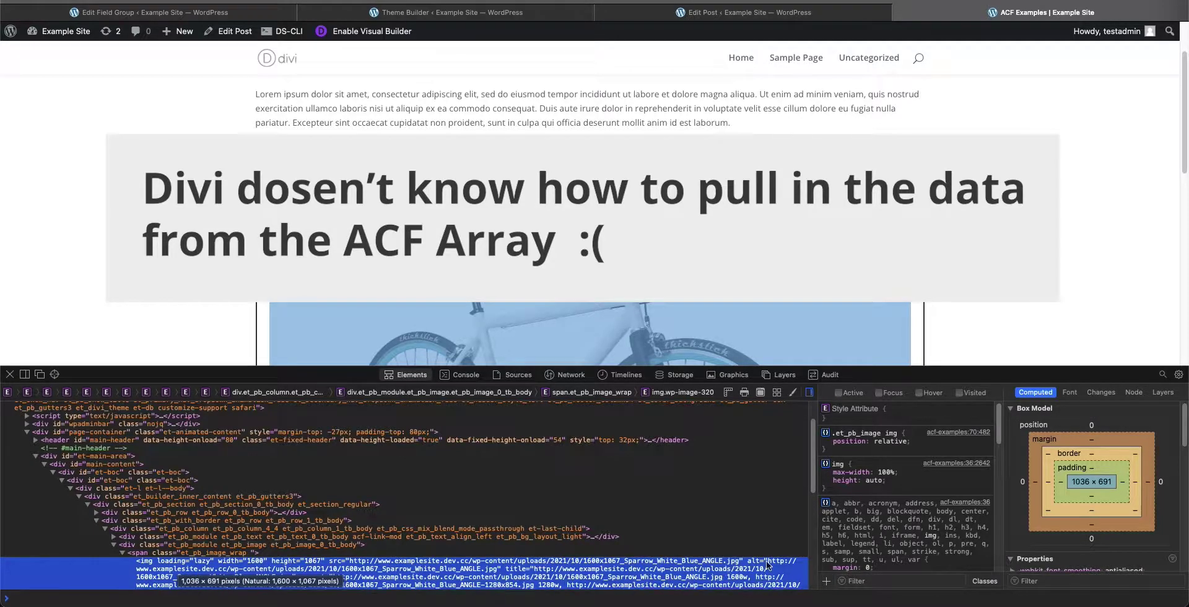
{"action": "scroll", "coordinate": [533, 518], "scroll_direction": "down", "scroll_amount": 2}
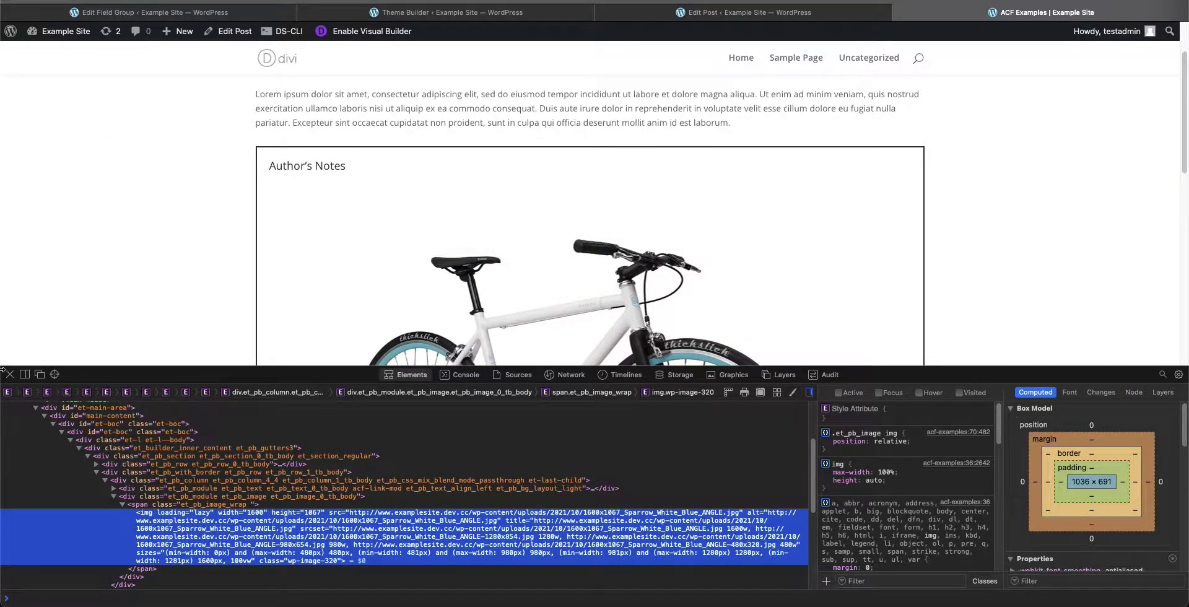
Step: Add a text field labelled "Product Image Title" to the Product field group, with the instructions "Title for image. Important."
{"action": "key", "text": "ctrl+Tab"}
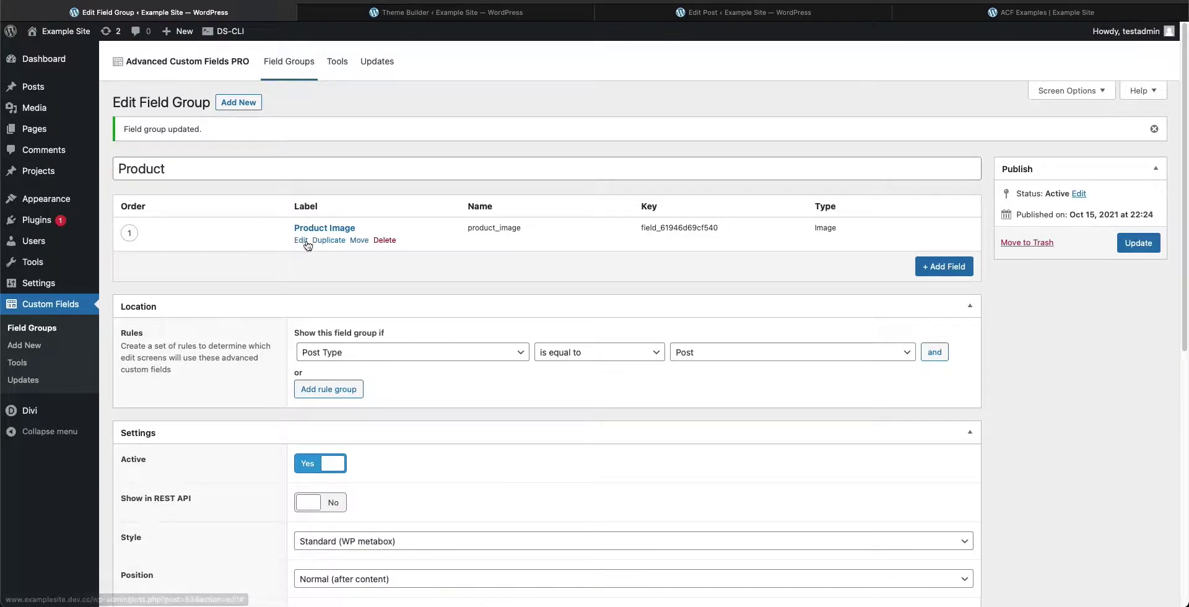
{"action": "left_click", "coordinate": [941, 267]}
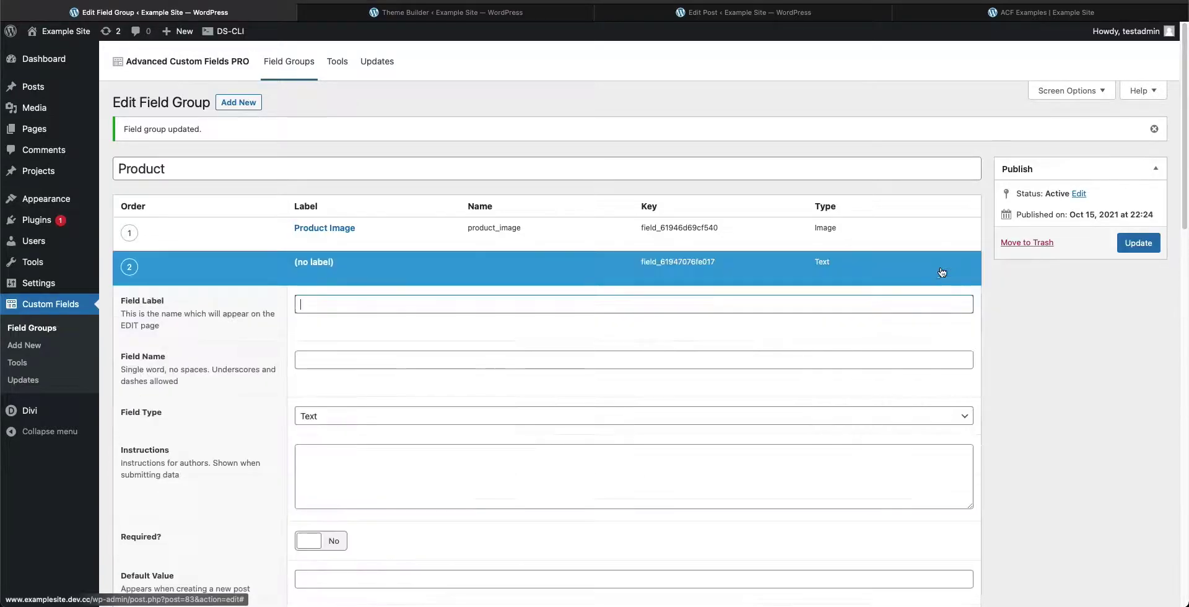
{"action": "type", "text": "Product Image Title"}
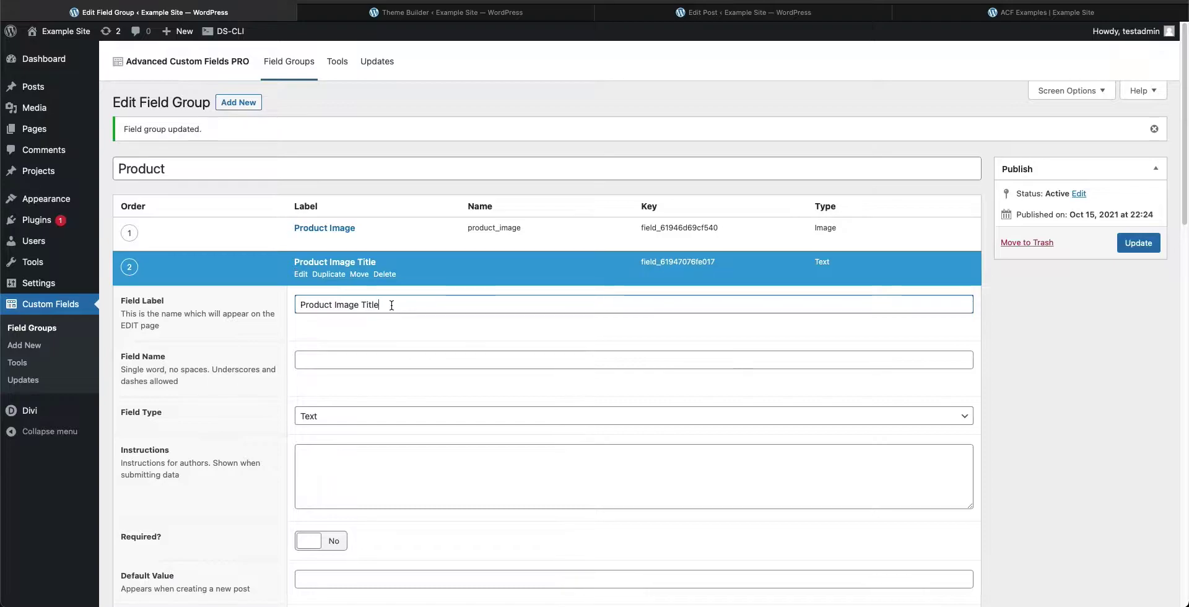
{"action": "key", "text": "Tab"}
{"action": "left_click", "coordinate": [395, 363]}
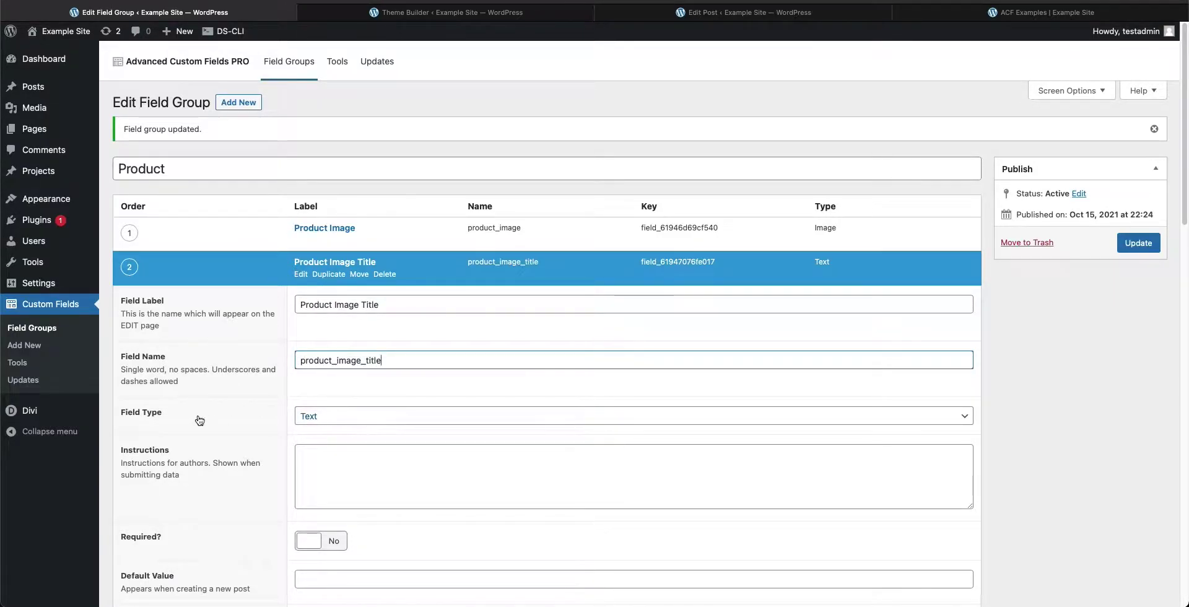
{"action": "scroll", "coordinate": [350, 413], "scroll_direction": "down", "scroll_amount": 3}
{"action": "scroll", "coordinate": [371, 432], "scroll_direction": "down", "scroll_amount": 3}
{"action": "left_click", "coordinate": [332, 309]}
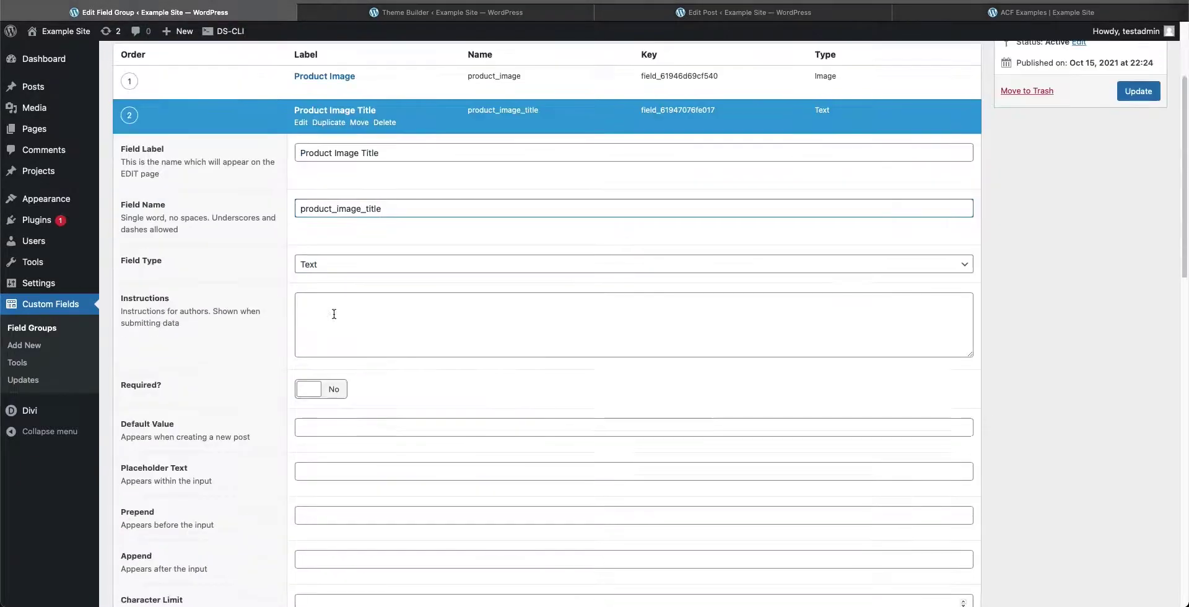
{"action": "type", "text": "Title for image. Important."}
Step: Add another text field labelled "Product Image Alt" to the Product field group, with the instructions "Add some alt text"
{"action": "scroll", "coordinate": [380, 390], "scroll_direction": "down", "scroll_amount": 3}
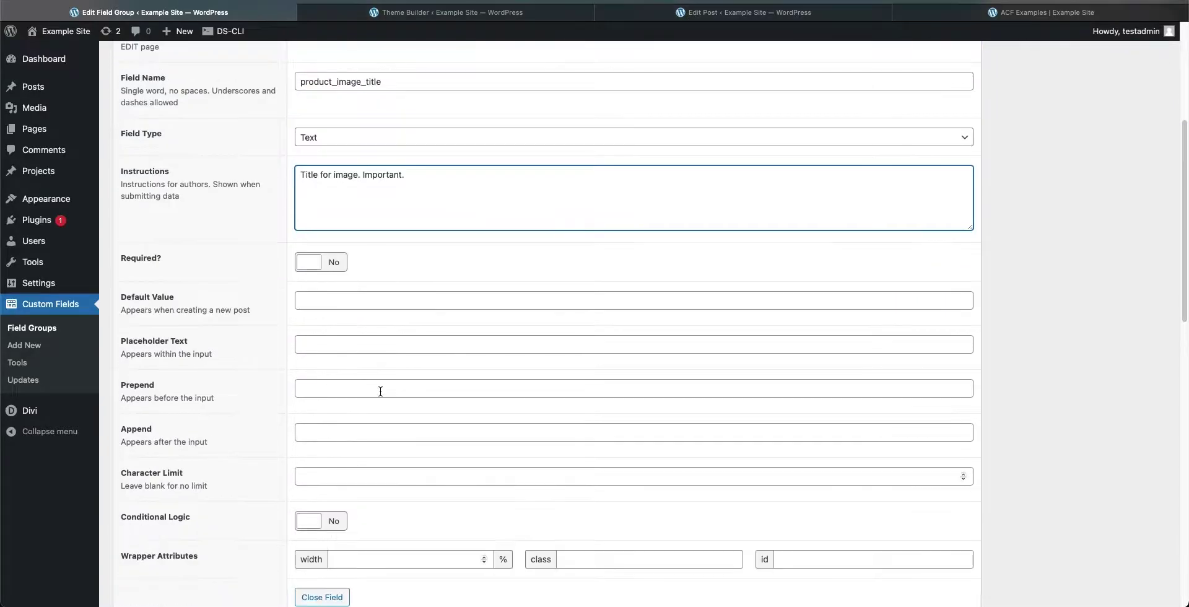
{"action": "scroll", "coordinate": [380, 391], "scroll_direction": "down", "scroll_amount": 3}
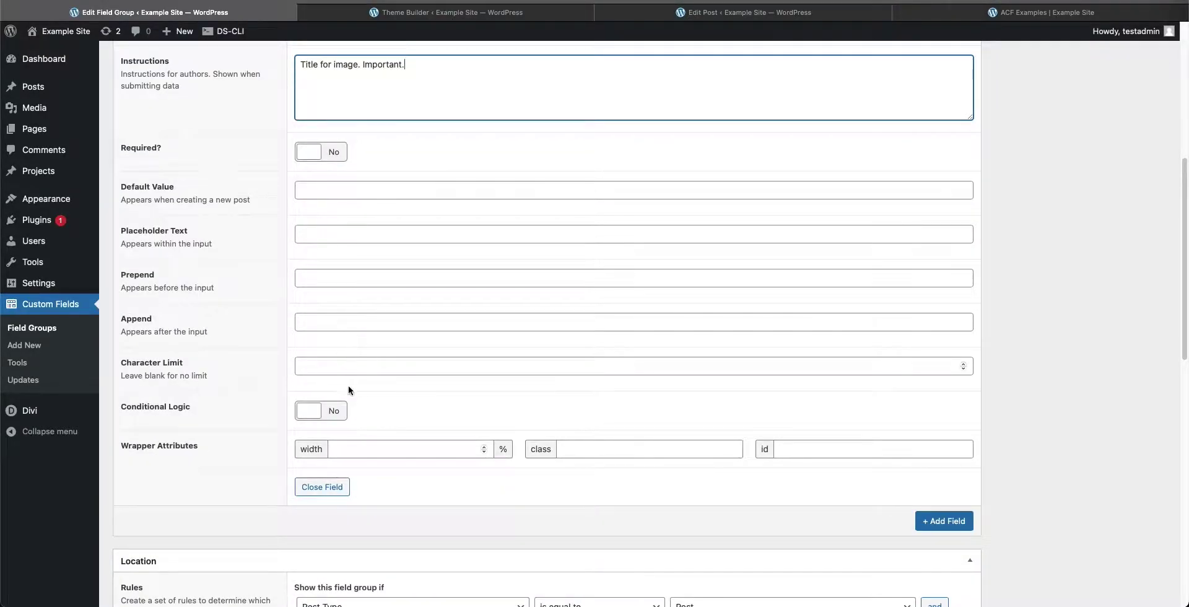
{"action": "scroll", "coordinate": [434, 410], "scroll_direction": "down", "scroll_amount": 1}
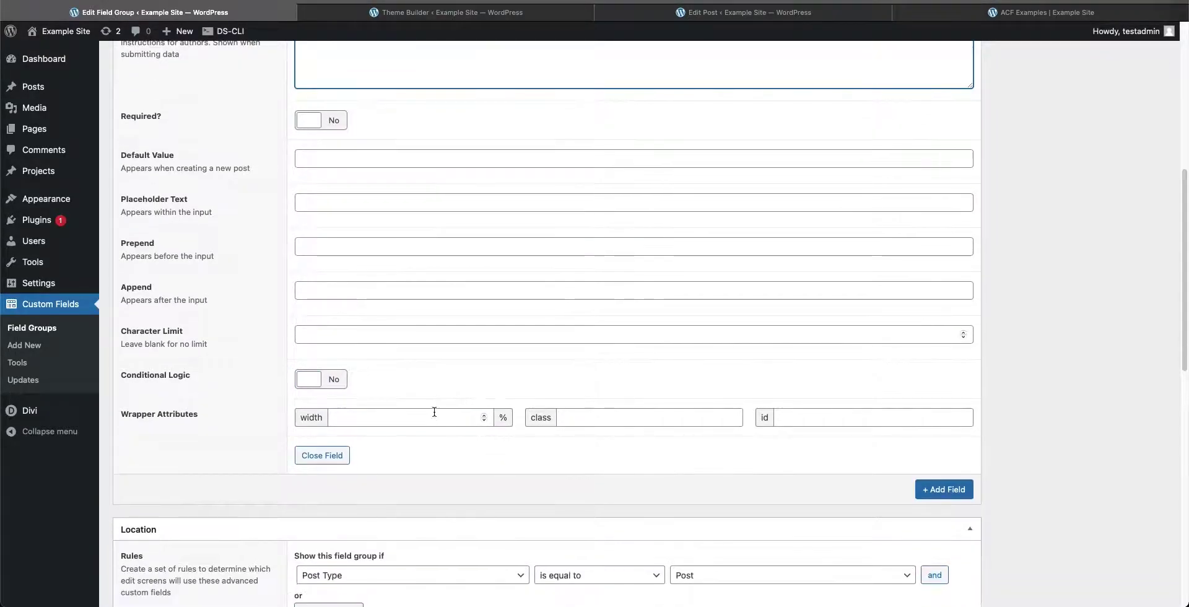
{"action": "left_click", "coordinate": [941, 489]}
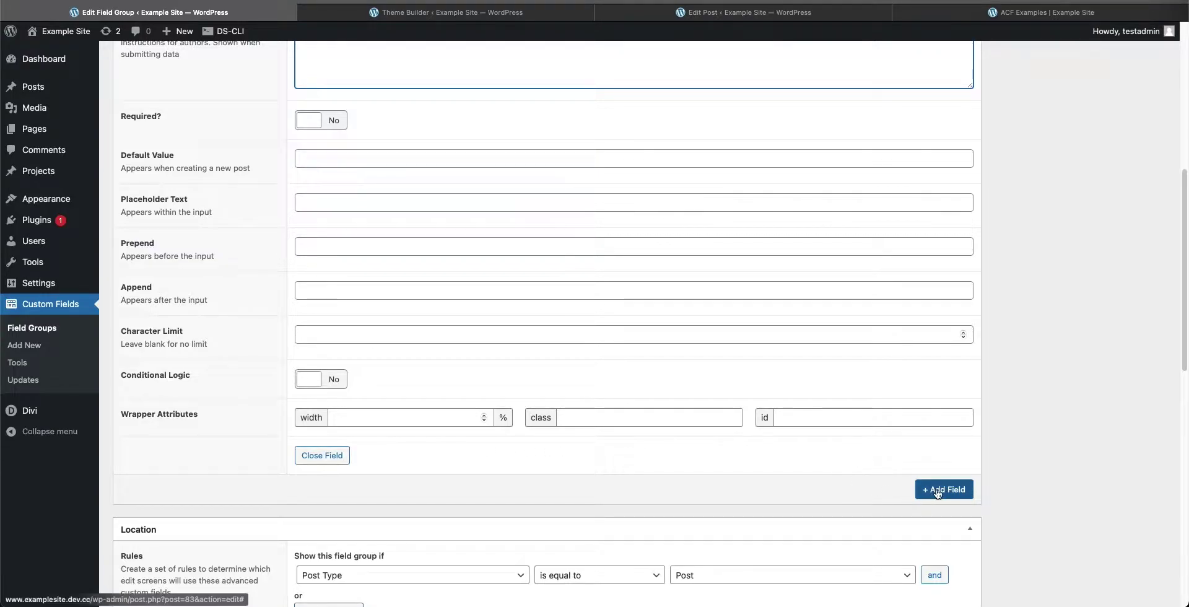
{"action": "scroll", "coordinate": [390, 513], "scroll_direction": "down", "scroll_amount": 5}
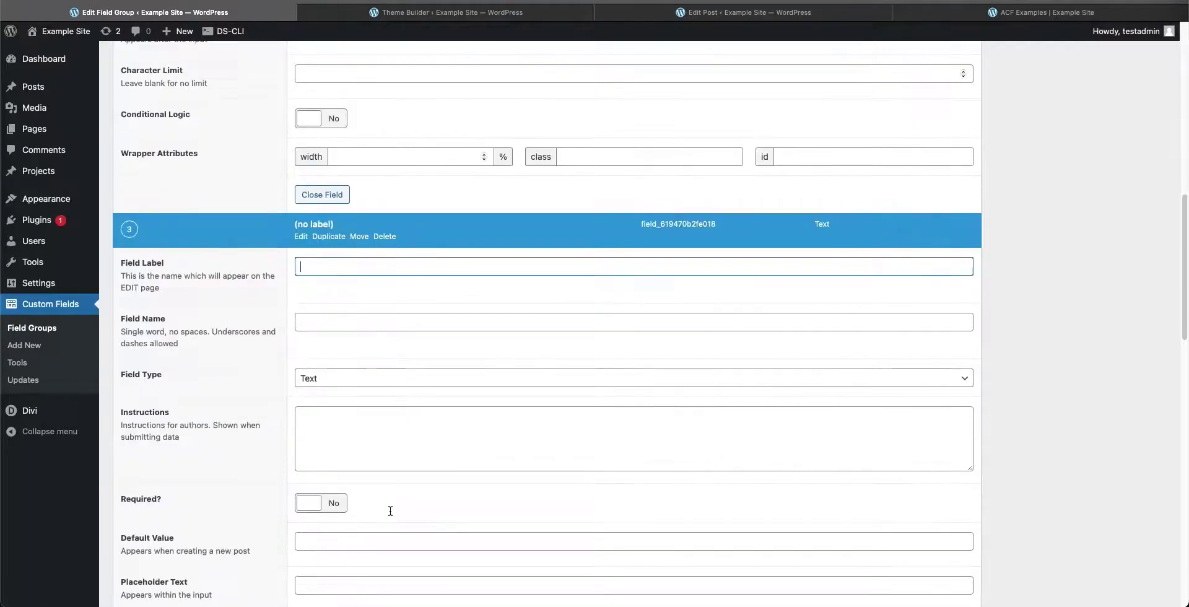
{"action": "type", "text": "Product Image Alt"}
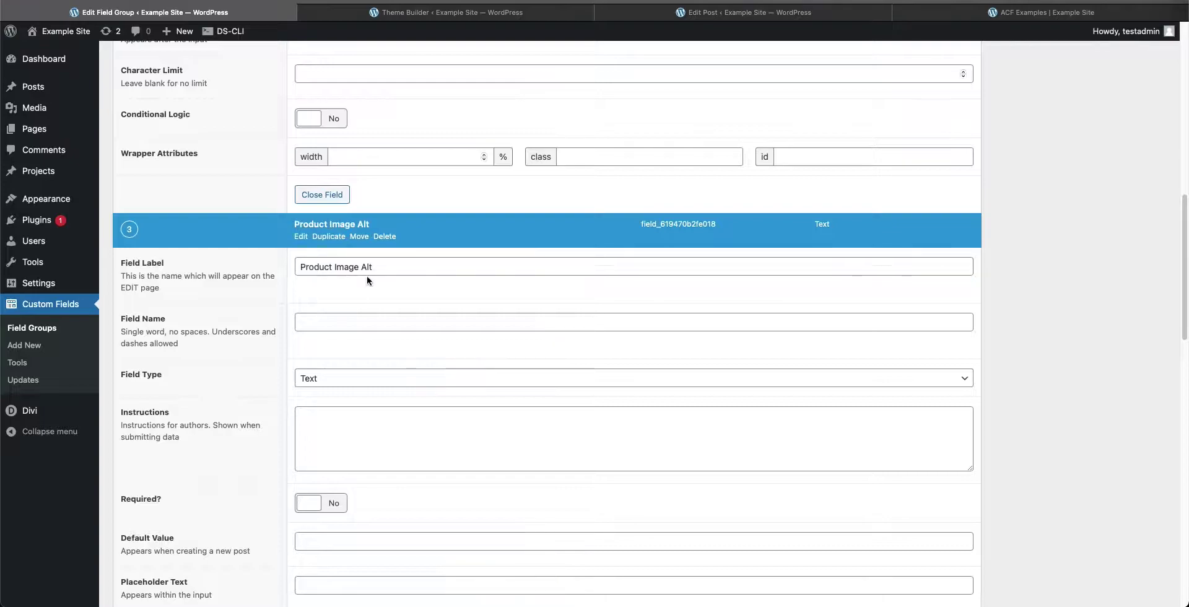
{"action": "key", "text": "Tab"}
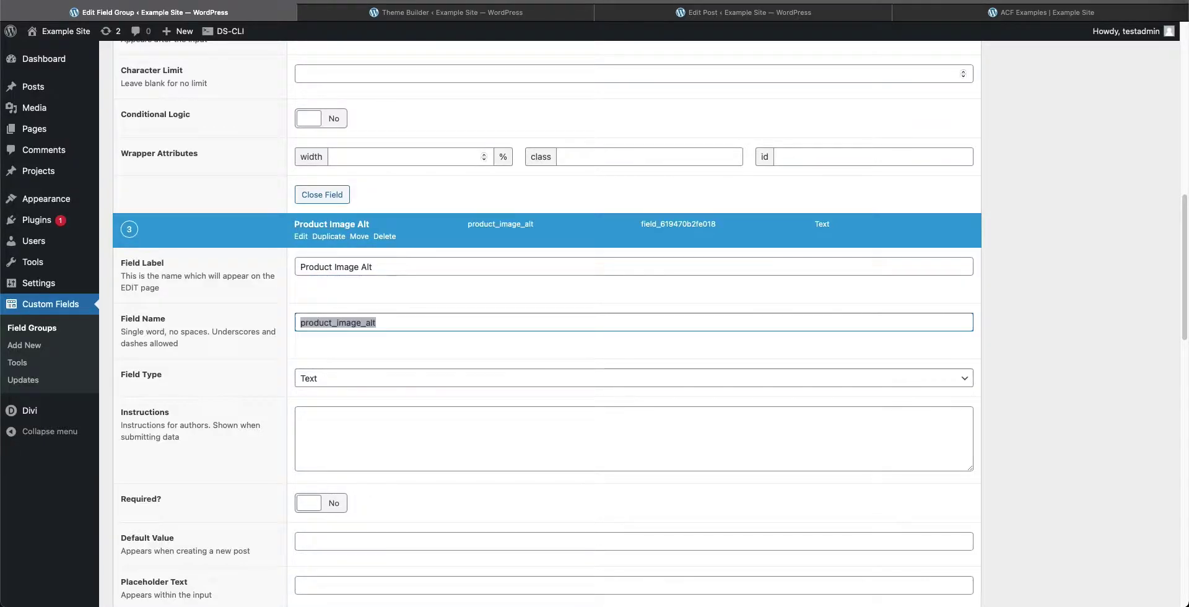
{"action": "left_click", "coordinate": [382, 327]}
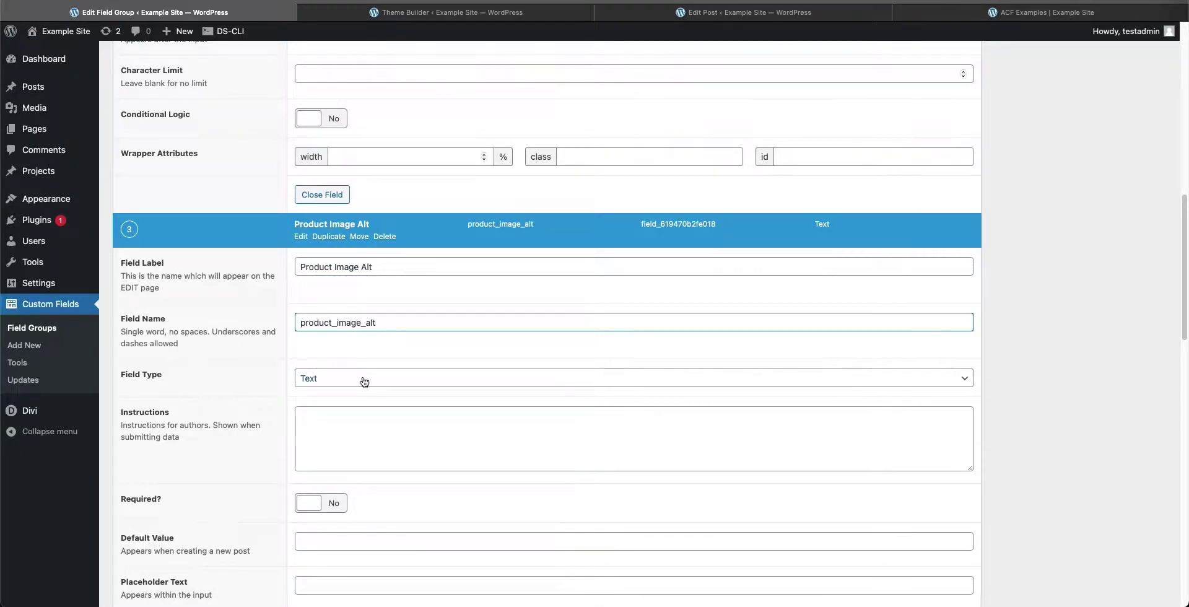
{"action": "left_click", "coordinate": [353, 423]}
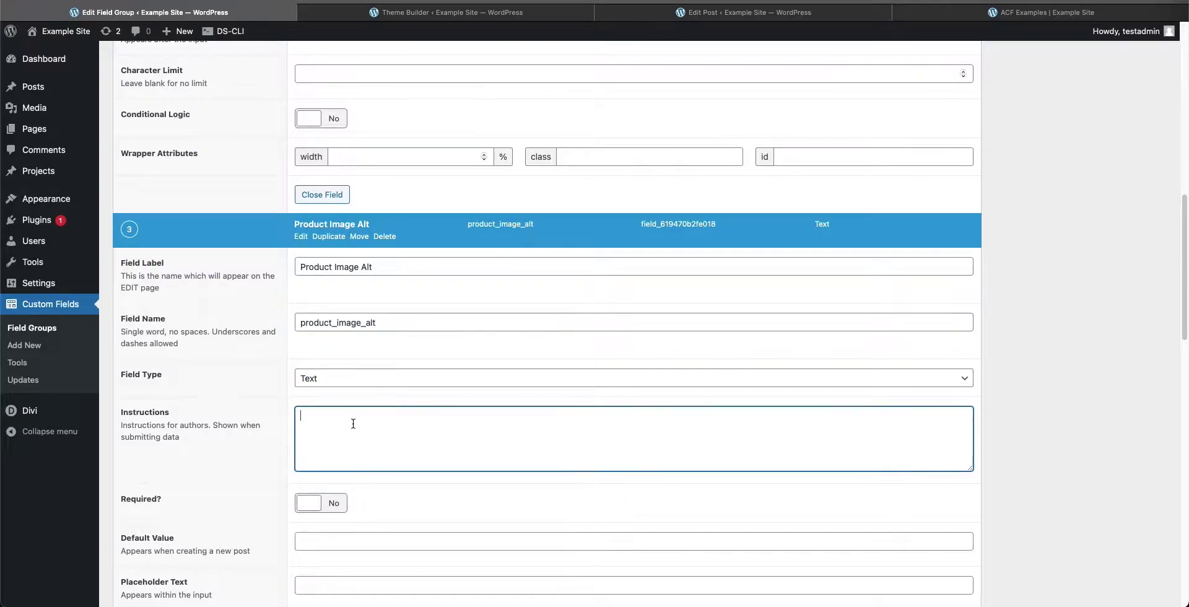
{"action": "type", "text": "Add some alt text"}
Step: Collapse the settings of both new fields and update the Product field group
{"action": "scroll", "coordinate": [374, 415], "scroll_direction": "down", "scroll_amount": 5}
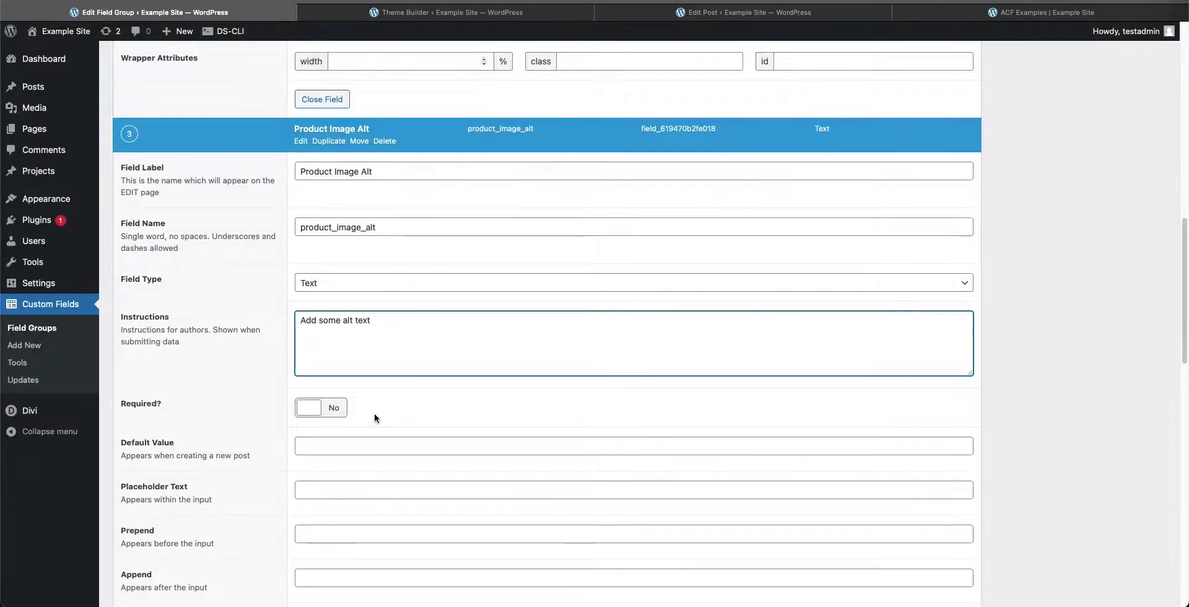
{"action": "scroll", "coordinate": [400, 440], "scroll_direction": "down", "scroll_amount": 4}
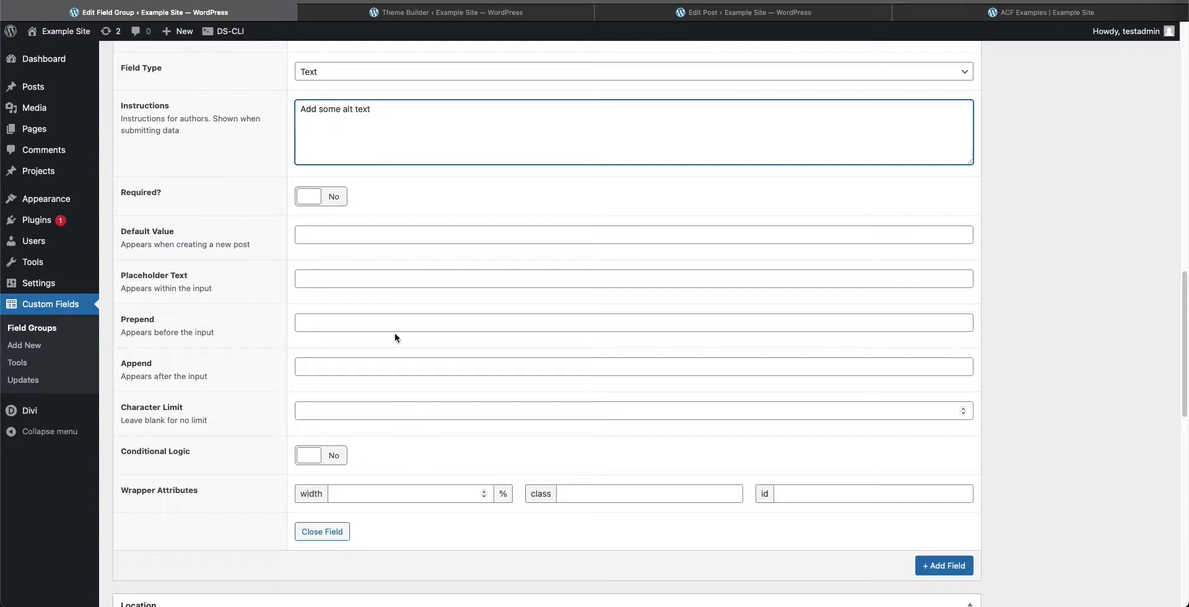
{"action": "scroll", "coordinate": [412, 422], "scroll_direction": "down", "scroll_amount": 2}
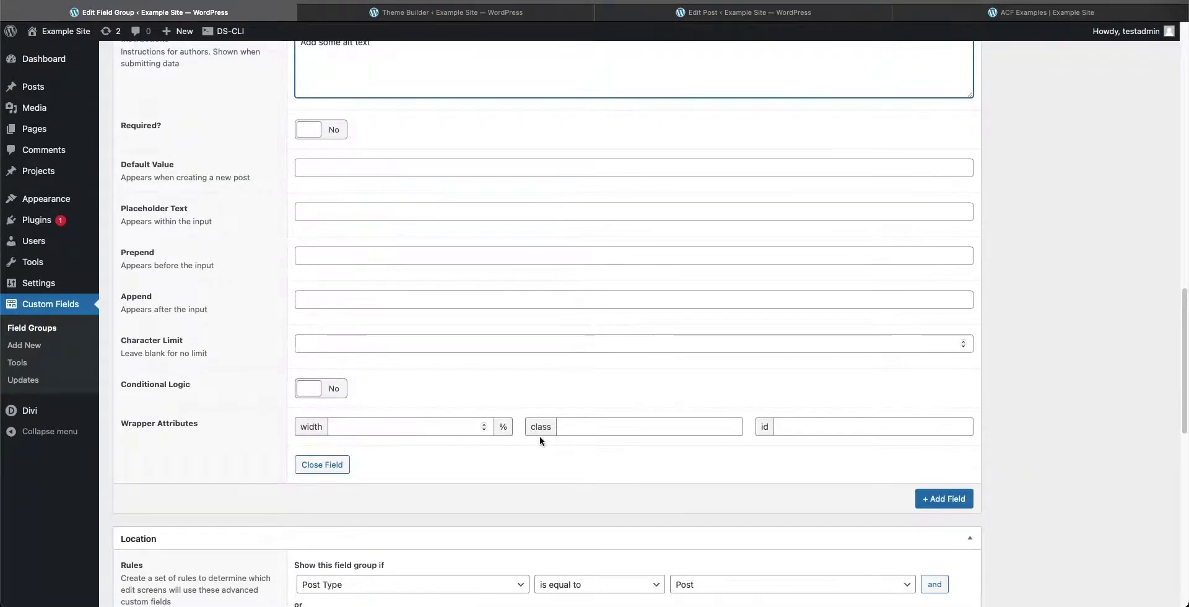
{"action": "left_click", "coordinate": [334, 465]}
{"action": "scroll", "coordinate": [452, 335], "scroll_direction": "up", "scroll_amount": 4}
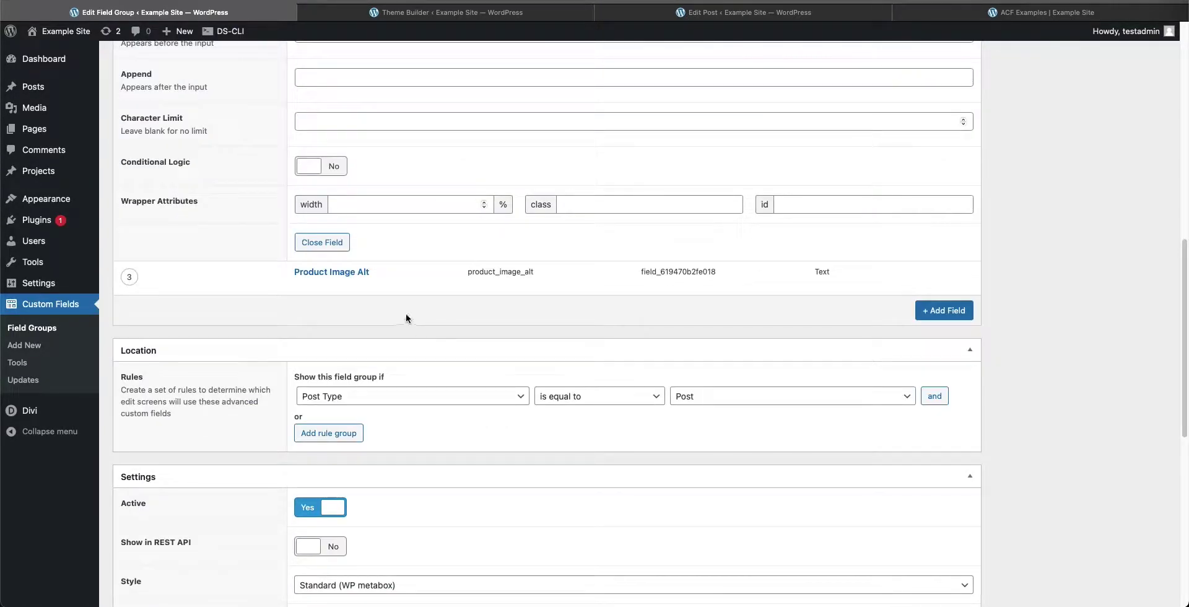
{"action": "left_click", "coordinate": [327, 235]}
{"action": "scroll", "coordinate": [331, 185], "scroll_direction": "up", "scroll_amount": 2}
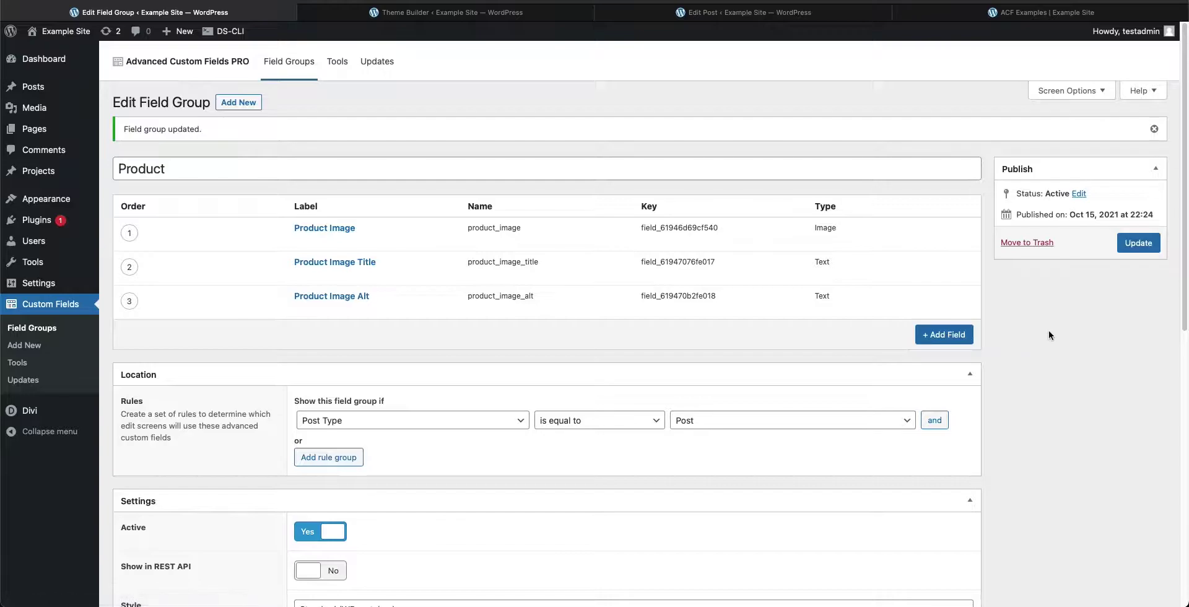
Step: In the ACF Examples post, set Product Image Title to "Really Cool Bike" and Product Image Alt to "some alt text", and update the post
{"action": "key", "text": "ctrl+3"}
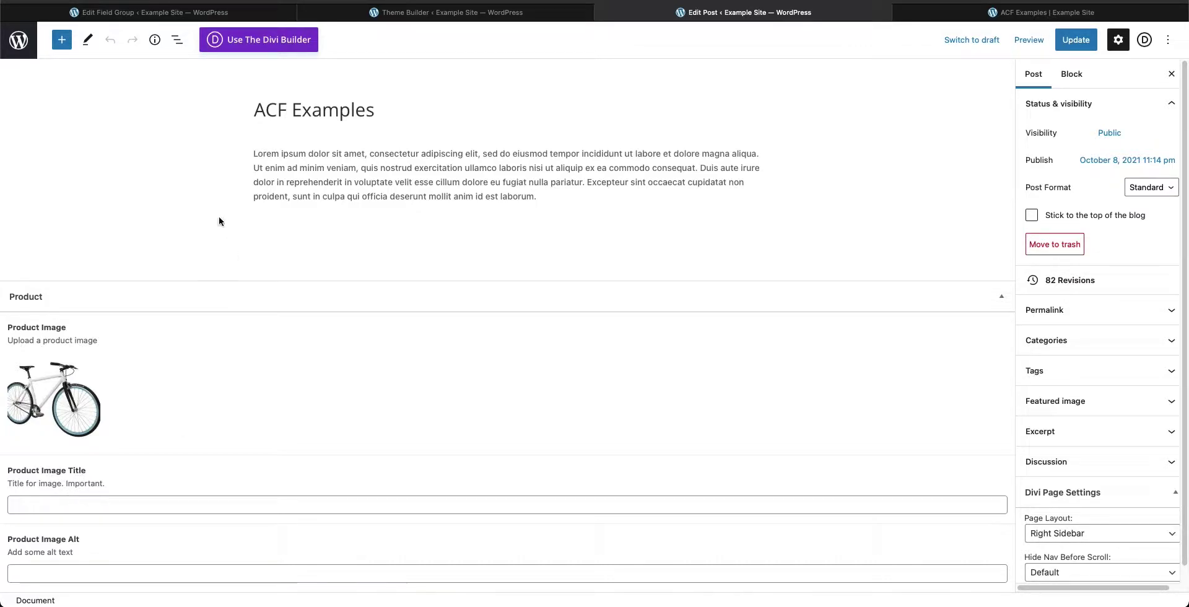
{"action": "left_click_drag", "start_coordinate": [270, 109], "coordinate": [379, 109]}
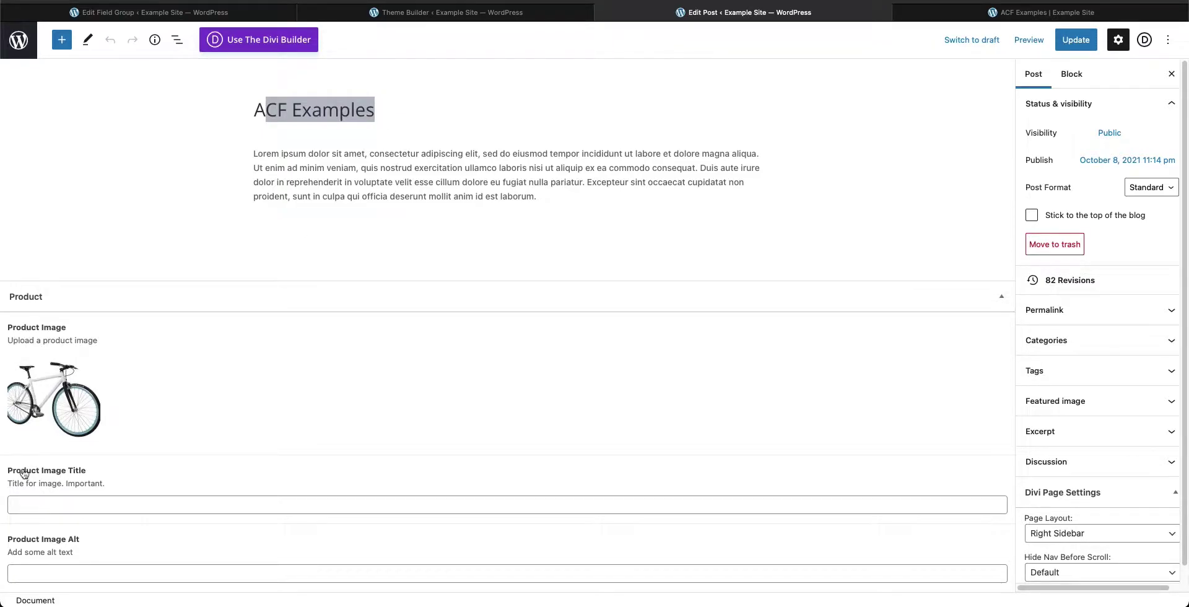
{"action": "mouse_move", "coordinate": [30, 415]}
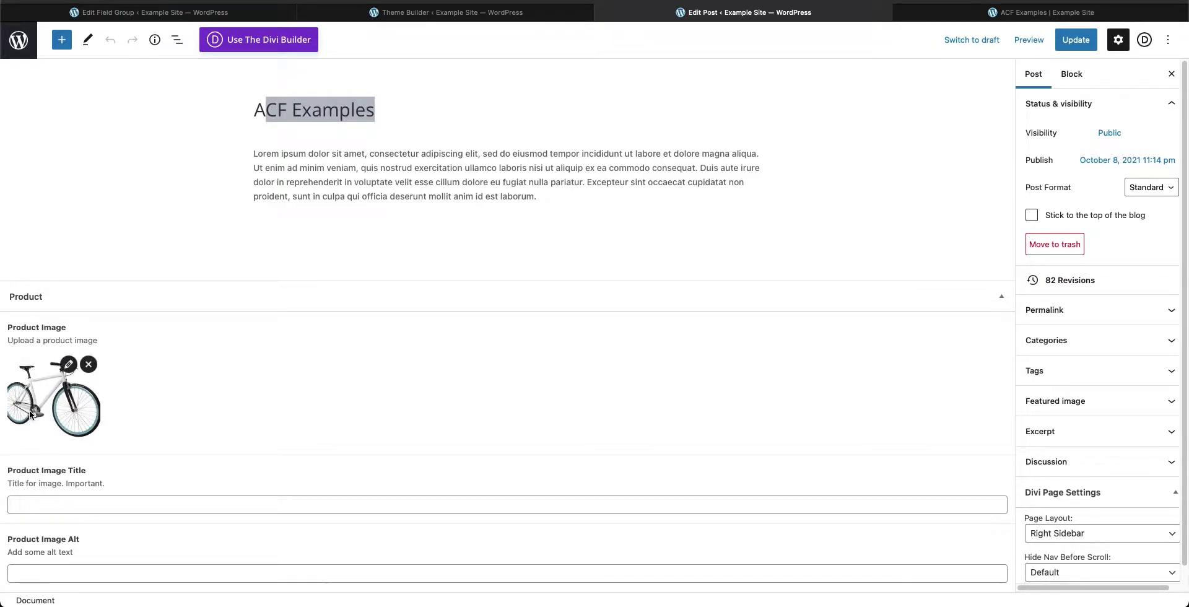
{"action": "left_click", "coordinate": [73, 507]}
{"action": "type", "text": "Really Cool Bike"}
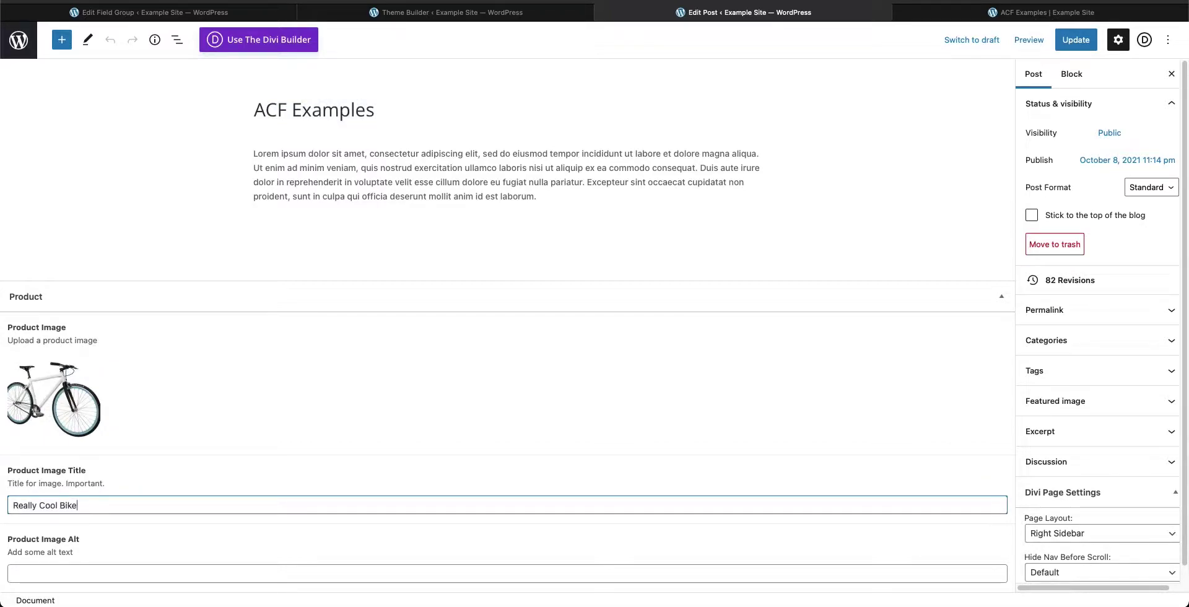
{"action": "left_click", "coordinate": [74, 574]}
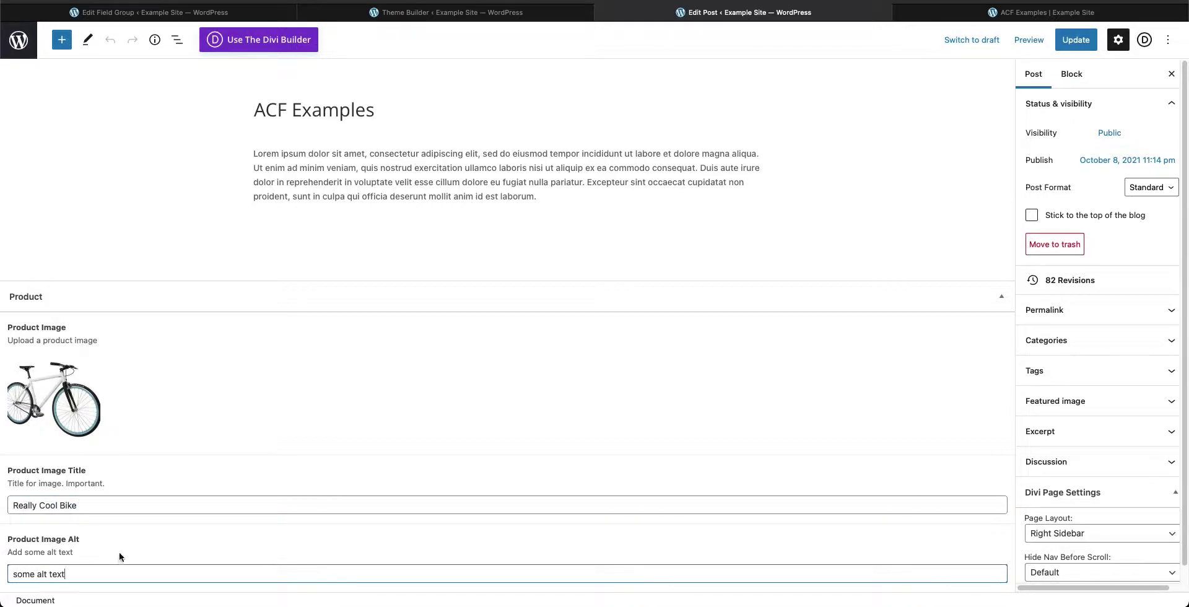
{"action": "left_click", "coordinate": [1075, 39]}
Step: Check the dynamic content choices for the Image module's link URL in the All Posts body layout for the new ACF fields
{"action": "key", "text": "ctrl+shift+Tab"}
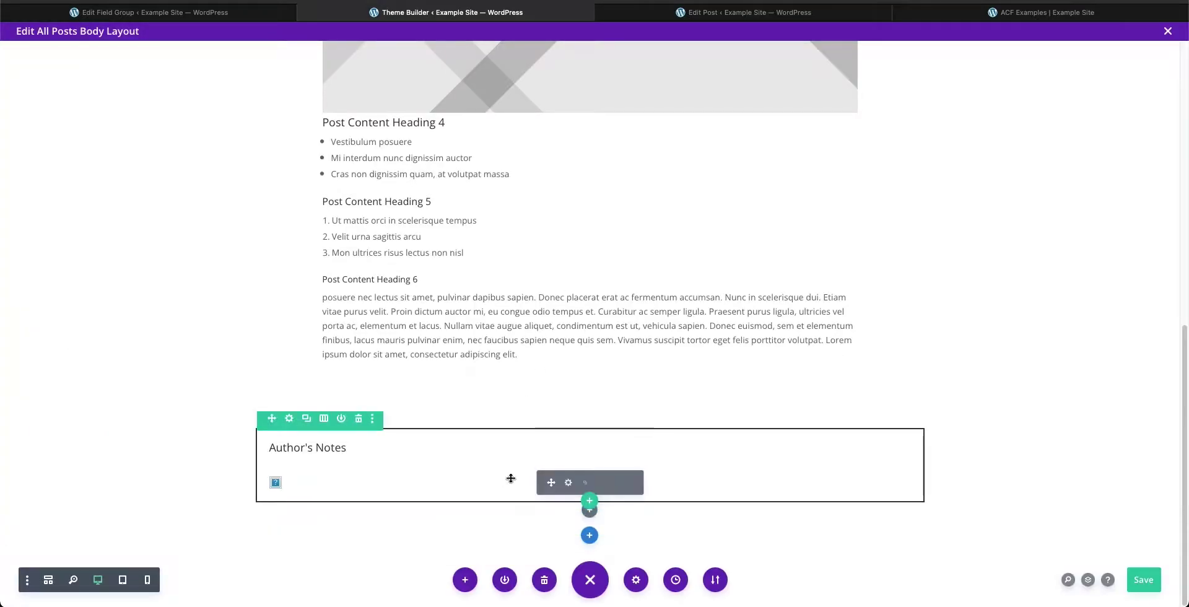
{"action": "left_click", "coordinate": [567, 484]}
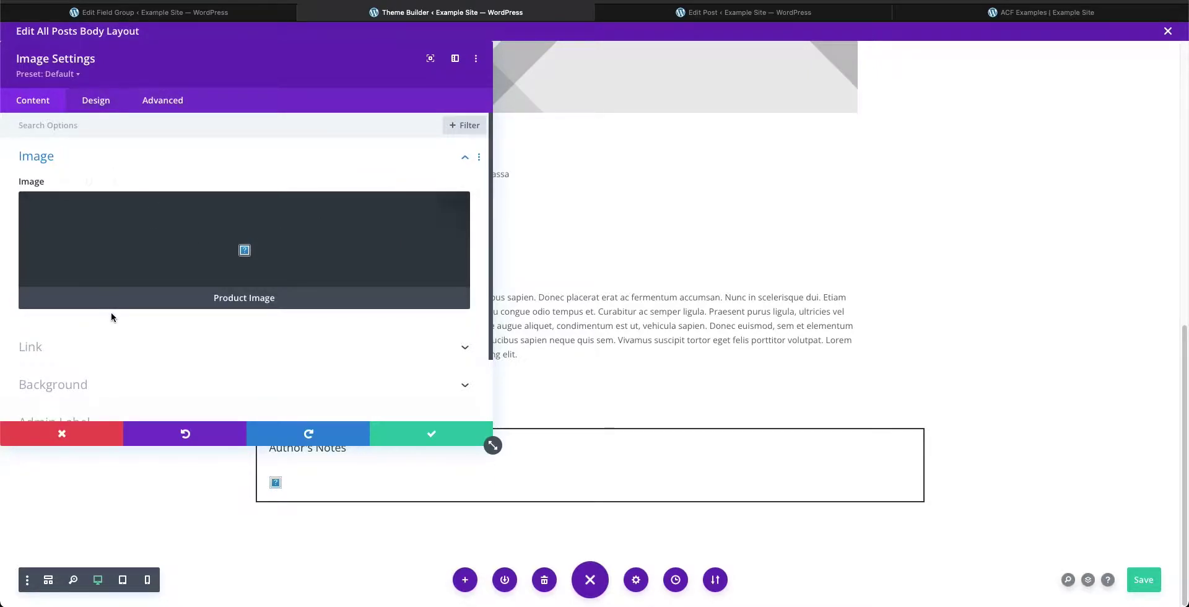
{"action": "scroll", "coordinate": [110, 312], "scroll_direction": "down", "scroll_amount": 1}
{"action": "left_click", "coordinate": [113, 337]}
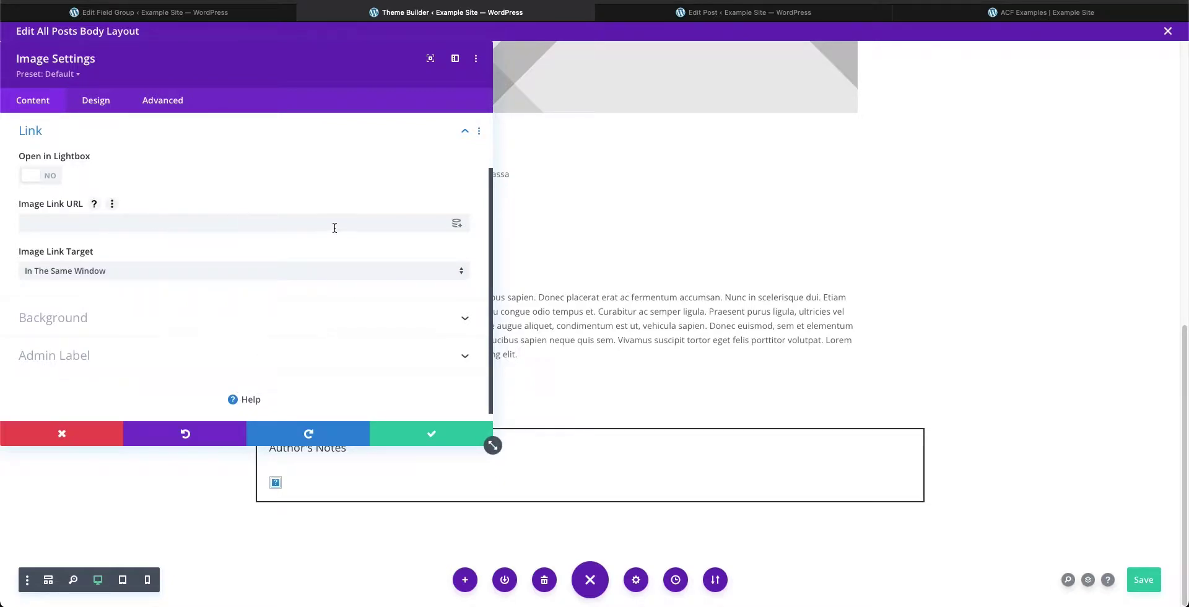
{"action": "left_click", "coordinate": [455, 223]}
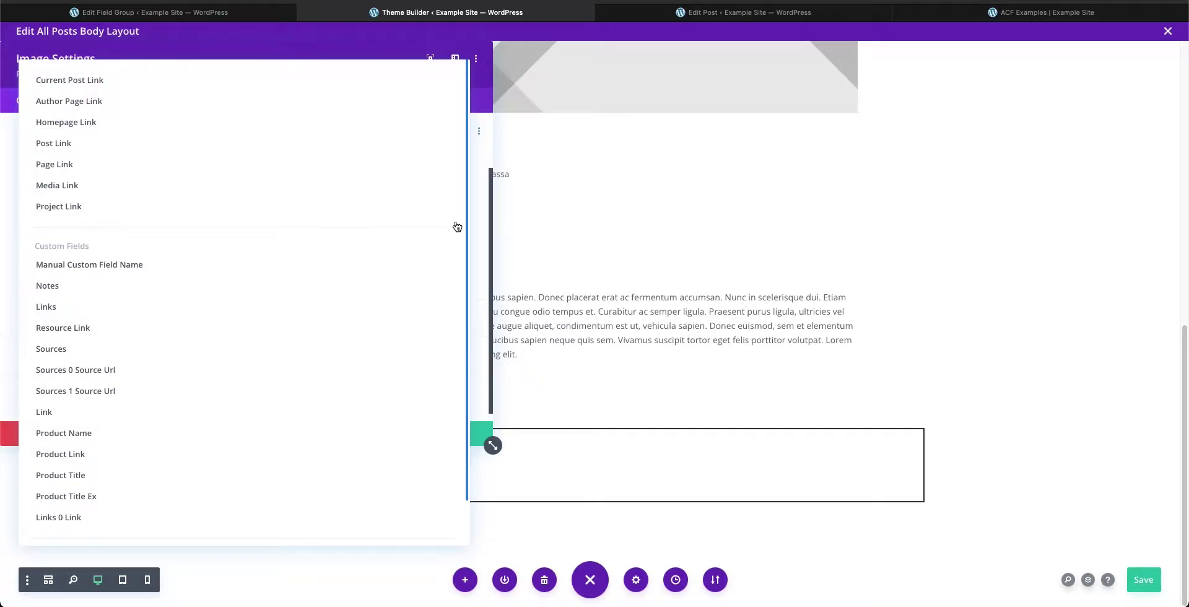
{"action": "scroll", "coordinate": [287, 375], "scroll_direction": "down", "scroll_amount": 2}
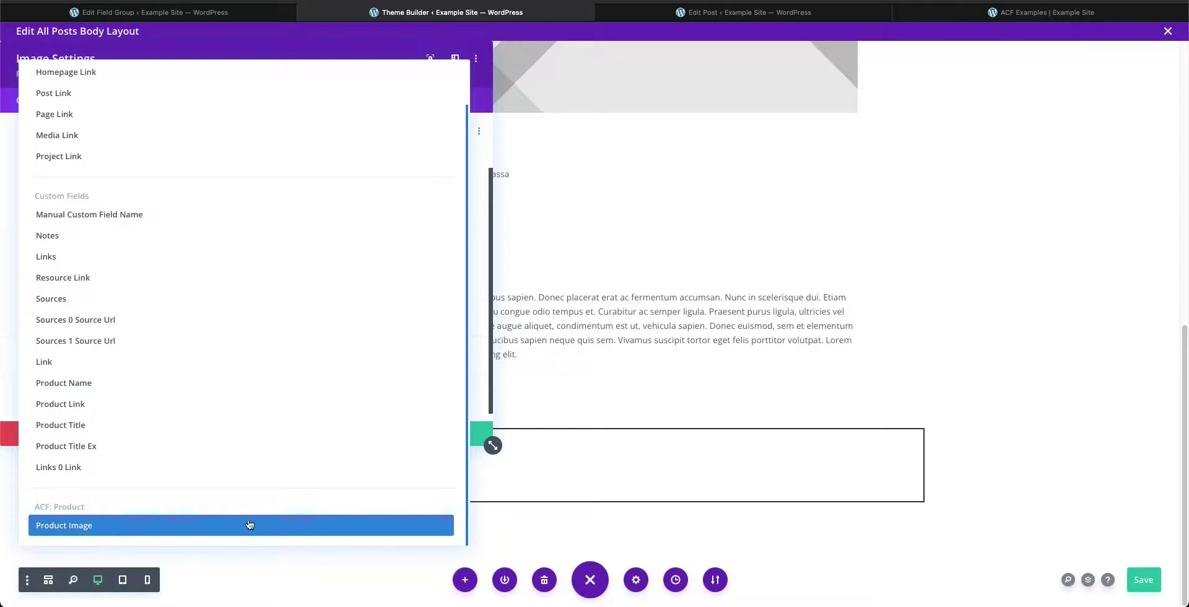
{"action": "left_click", "coordinate": [366, 38]}
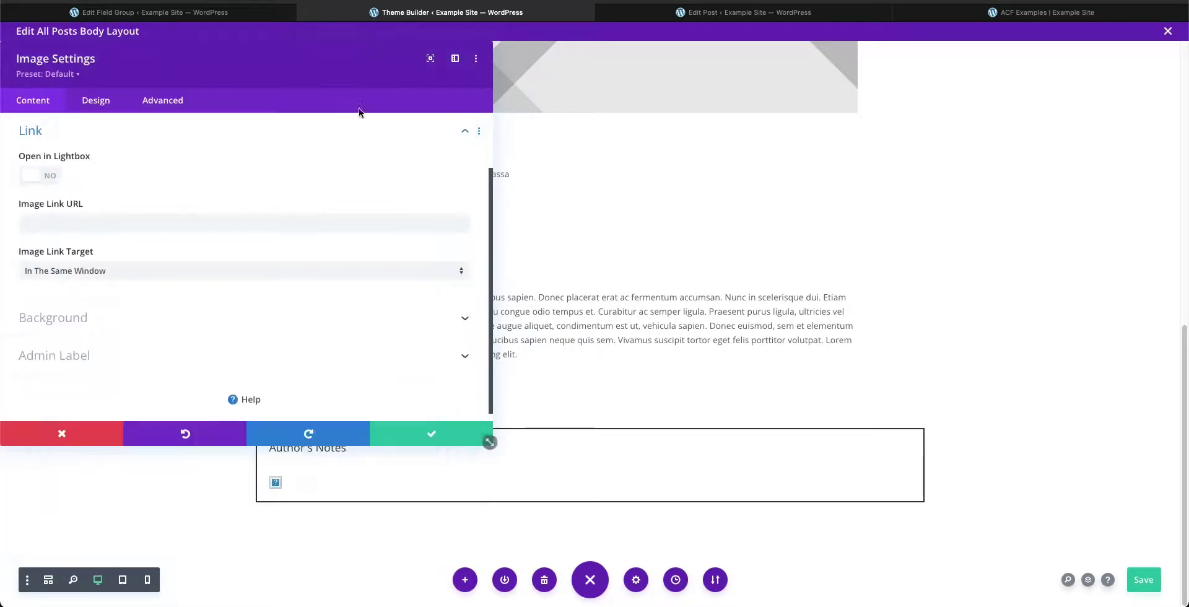
Step: Accept the Image module settings, save and close the All Posts body layout, and save the Theme Builder changes
{"action": "left_click", "coordinate": [432, 433]}
{"action": "left_click", "coordinate": [1142, 580]}
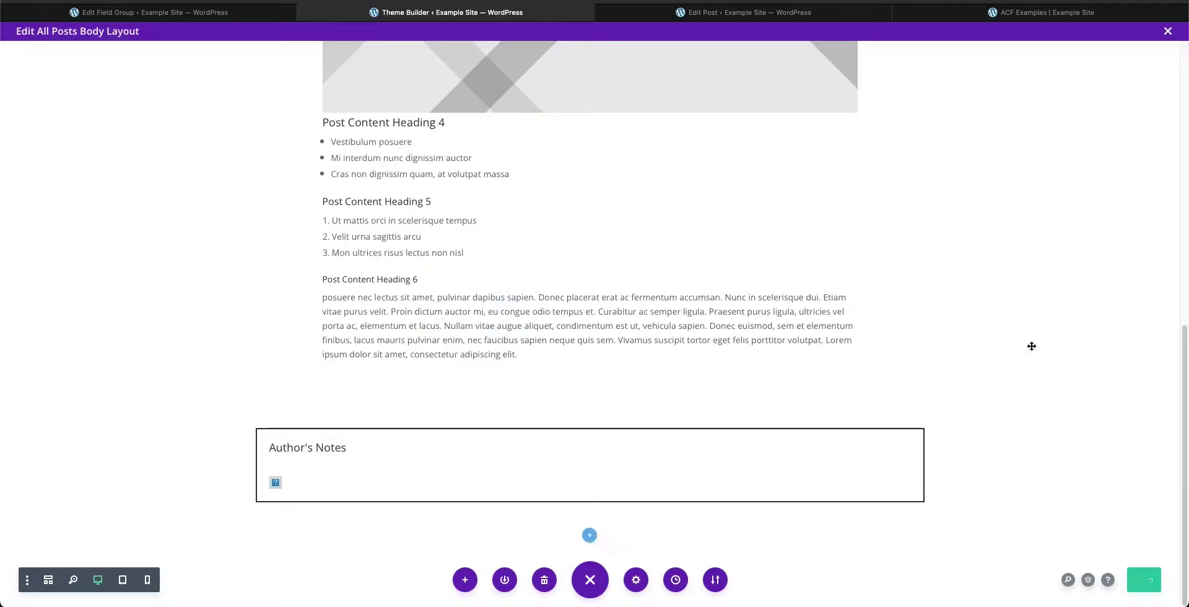
{"action": "left_click", "coordinate": [1168, 32]}
{"action": "left_click", "coordinate": [208, 80]}
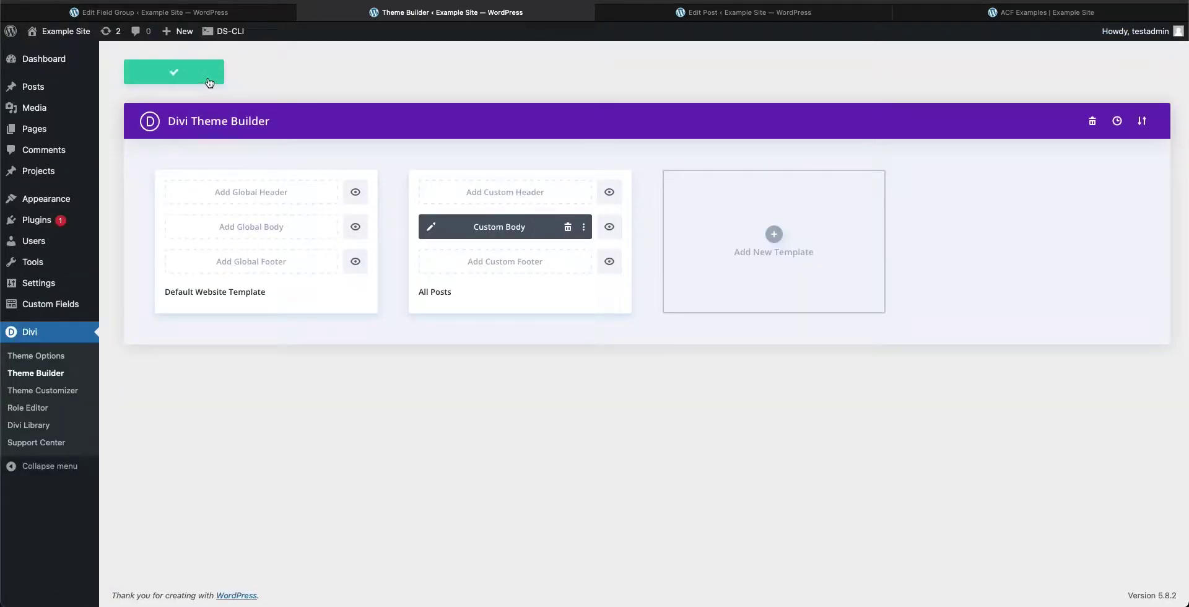
Step: In the All Posts body layout, set the Image module's link URL to the dynamic ACF field Product Image
{"action": "left_click", "coordinate": [432, 228]}
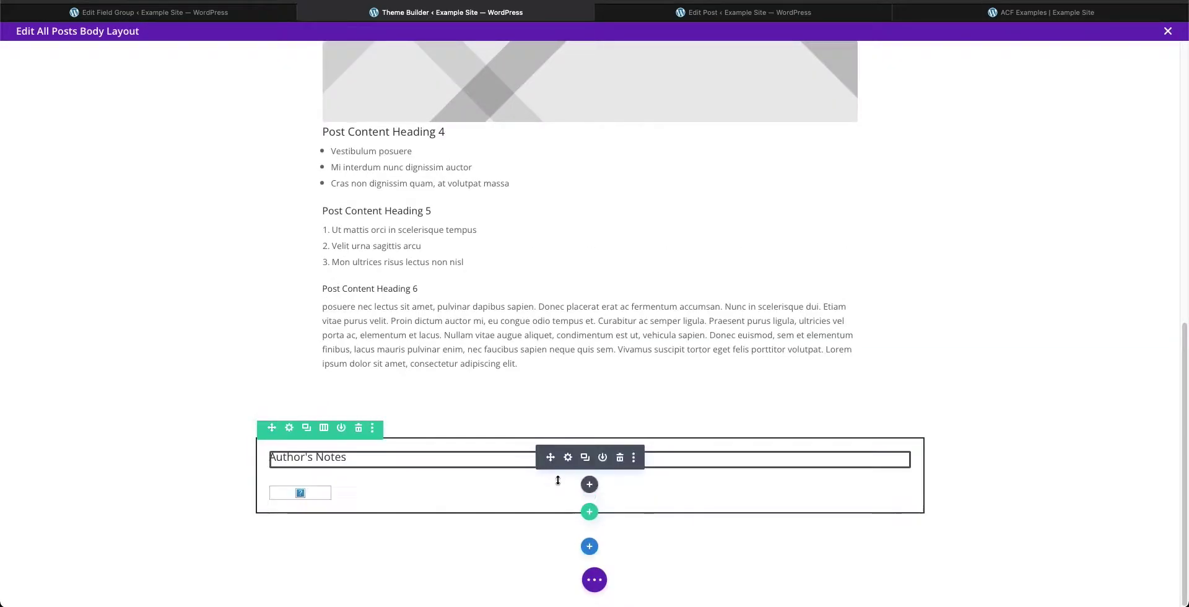
{"action": "left_click", "coordinate": [566, 494]}
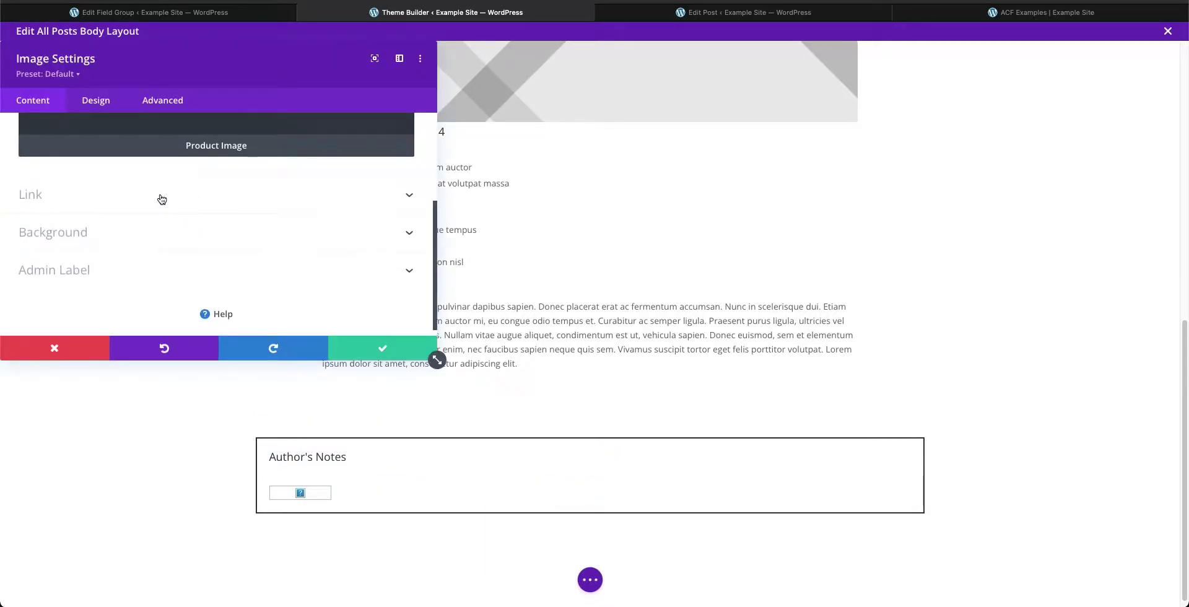
{"action": "left_click", "coordinate": [161, 199]}
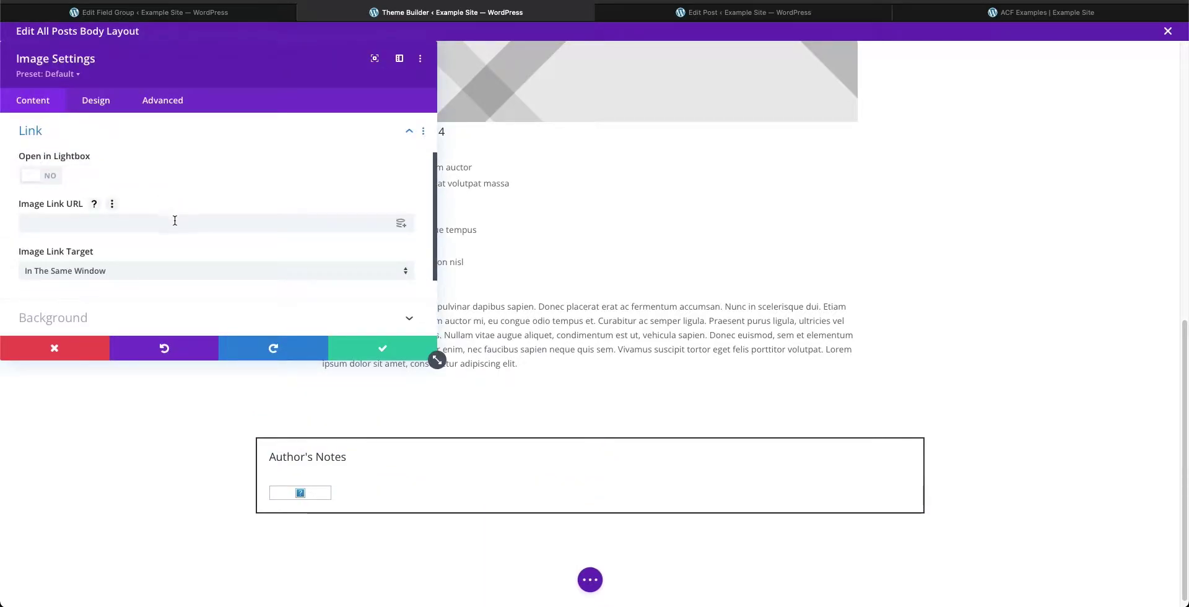
{"action": "left_click", "coordinate": [400, 230]}
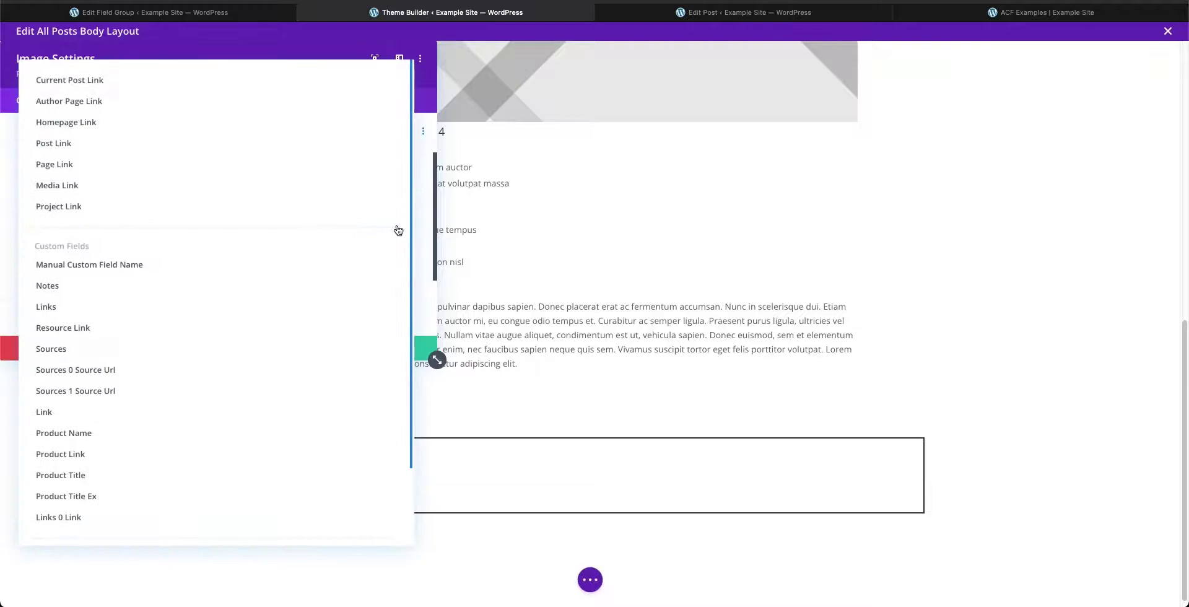
{"action": "scroll", "coordinate": [206, 319], "scroll_direction": "down", "scroll_amount": 2}
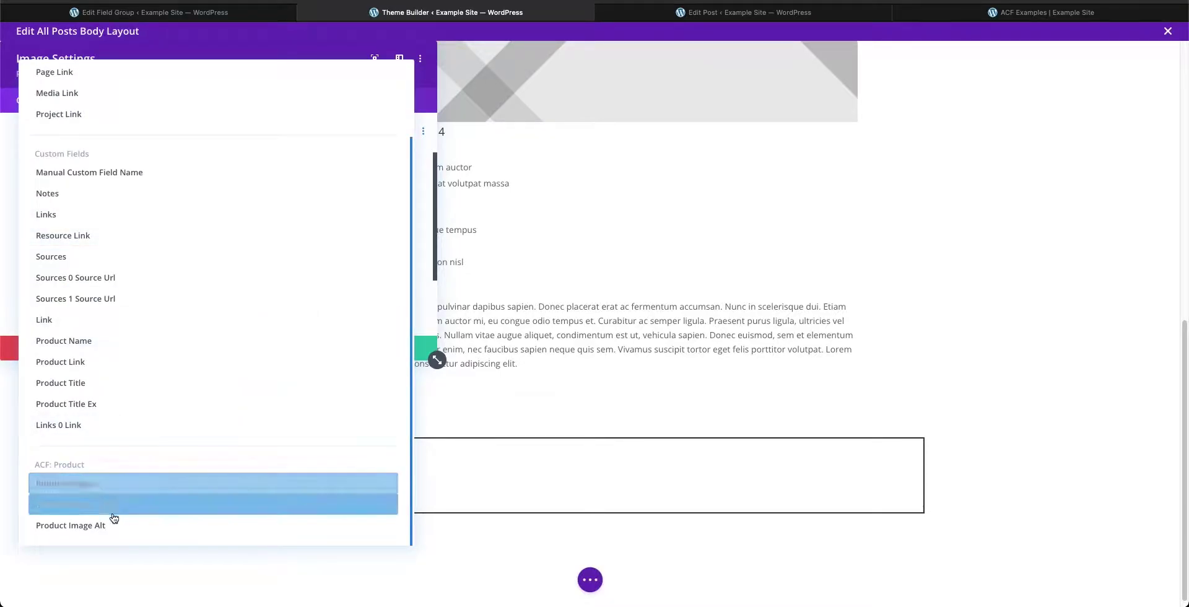
{"action": "left_click", "coordinate": [98, 486]}
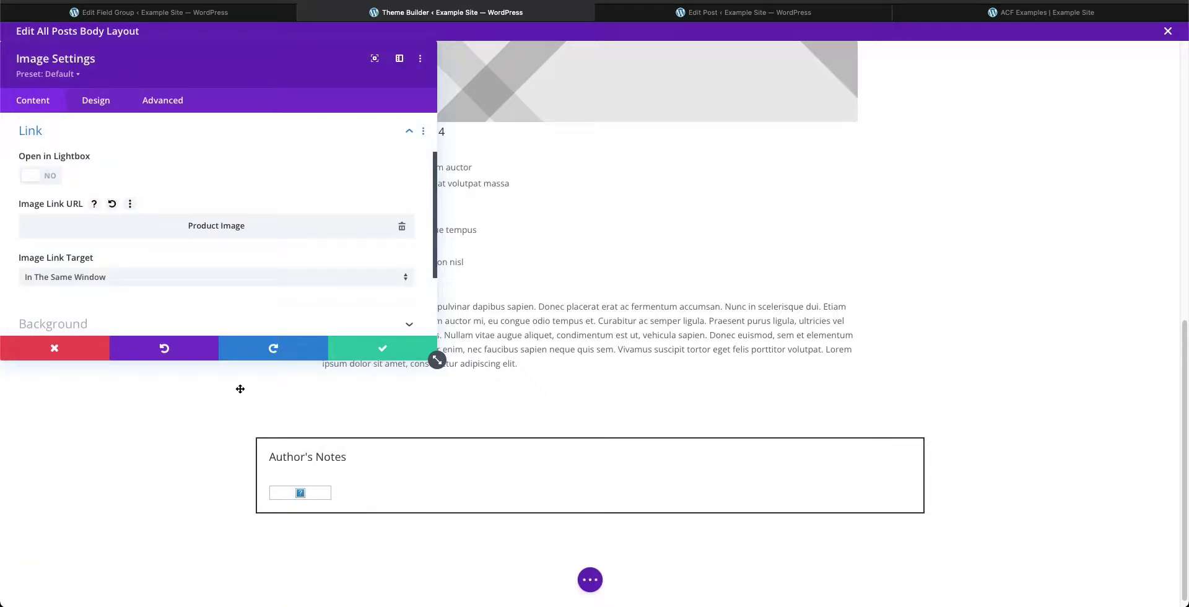
Step: Clear the Image module's dynamic alternative text and title text, and set the alternative text to the Product Image Alt field
{"action": "left_click", "coordinate": [162, 106]}
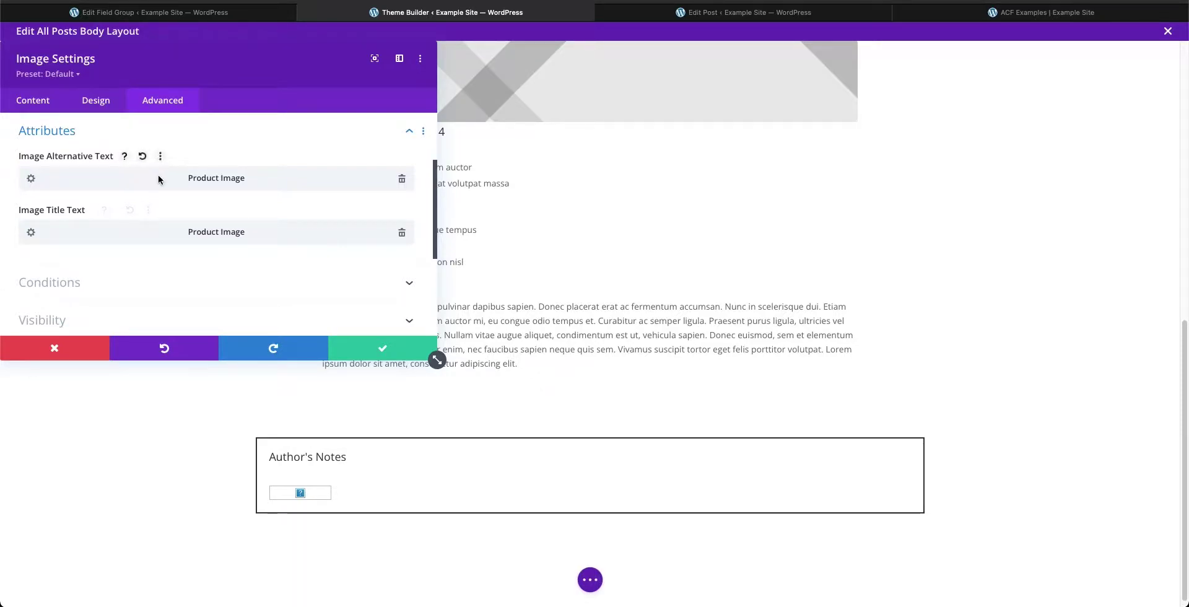
{"action": "left_click", "coordinate": [400, 180]}
{"action": "left_click", "coordinate": [401, 233]}
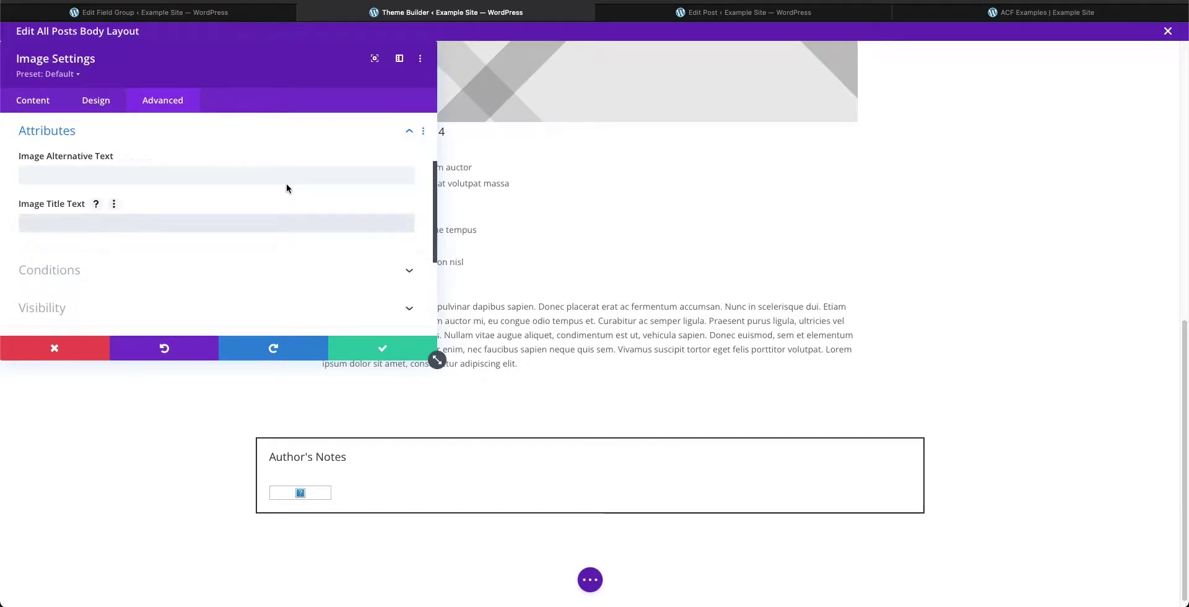
{"action": "left_click", "coordinate": [401, 181]}
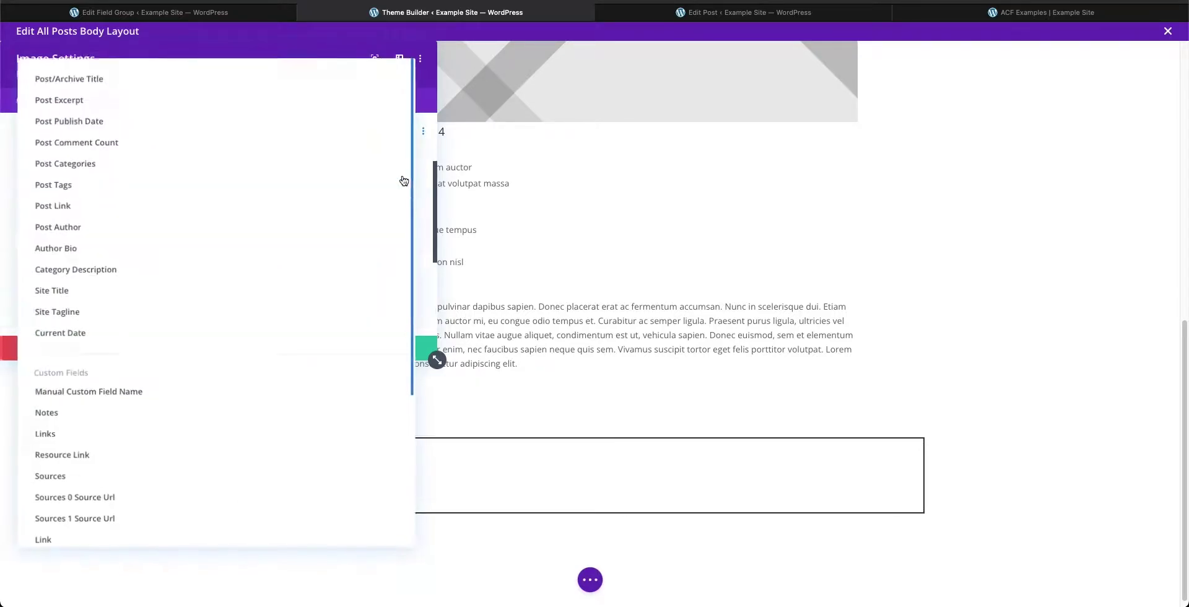
{"action": "scroll", "coordinate": [223, 332], "scroll_direction": "down", "scroll_amount": 4}
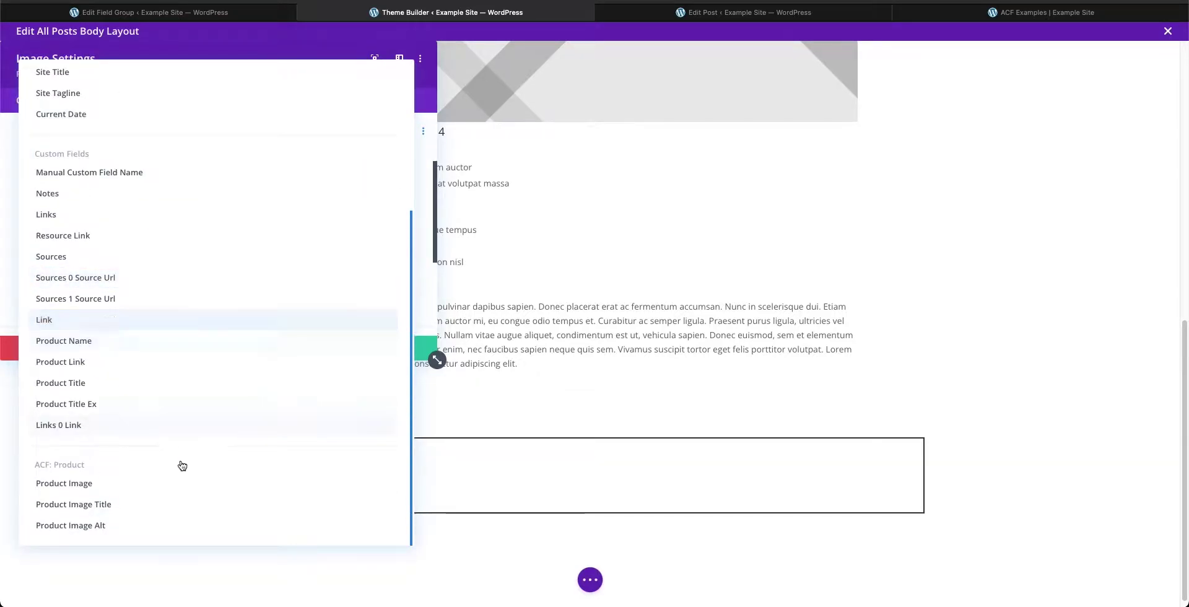
{"action": "left_click", "coordinate": [179, 526]}
{"action": "left_click", "coordinate": [269, 348]}
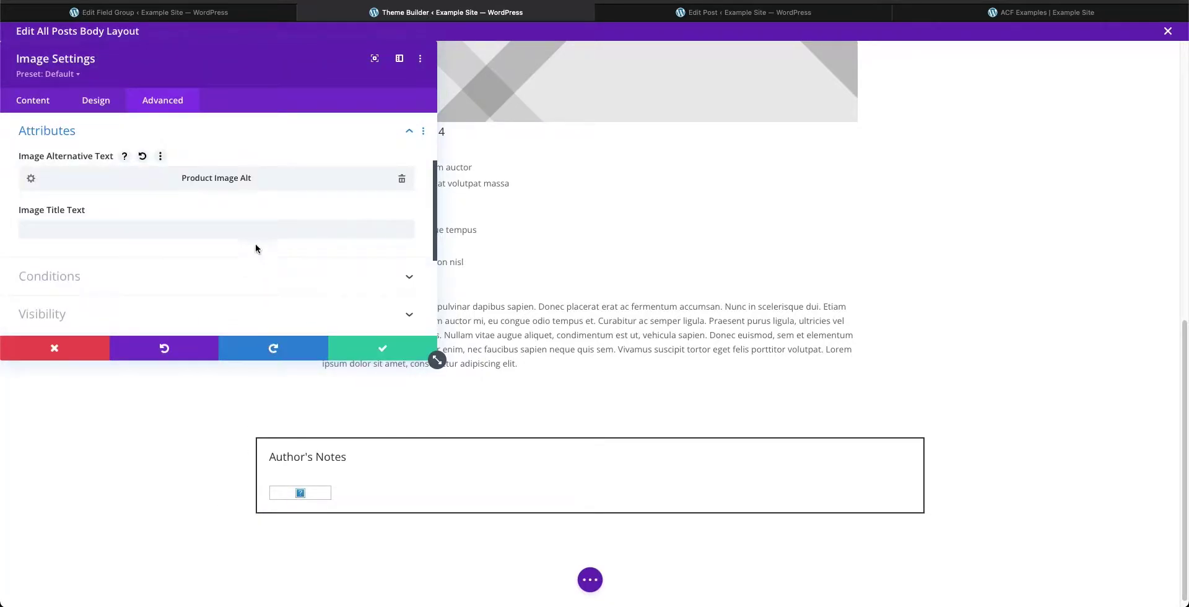
Step: Set the image title text to the Product Image Title field, accept the Image module settings and save the layout
{"action": "left_click", "coordinate": [401, 231]}
{"action": "scroll", "coordinate": [197, 413], "scroll_direction": "down", "scroll_amount": 5}
{"action": "left_click", "coordinate": [176, 500]}
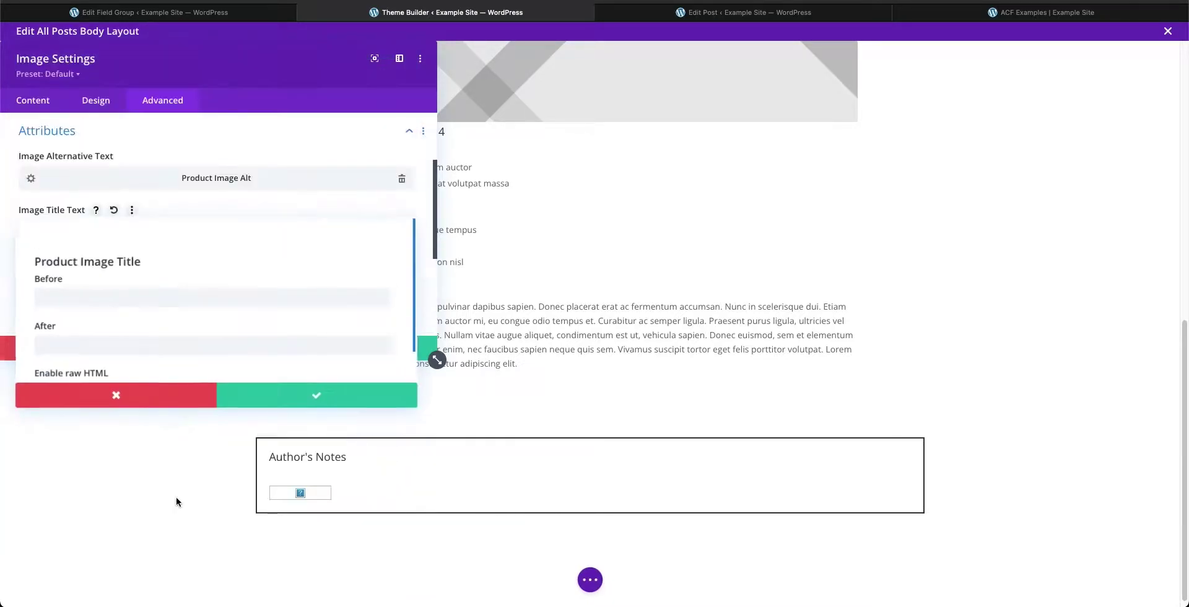
{"action": "left_click", "coordinate": [254, 402]}
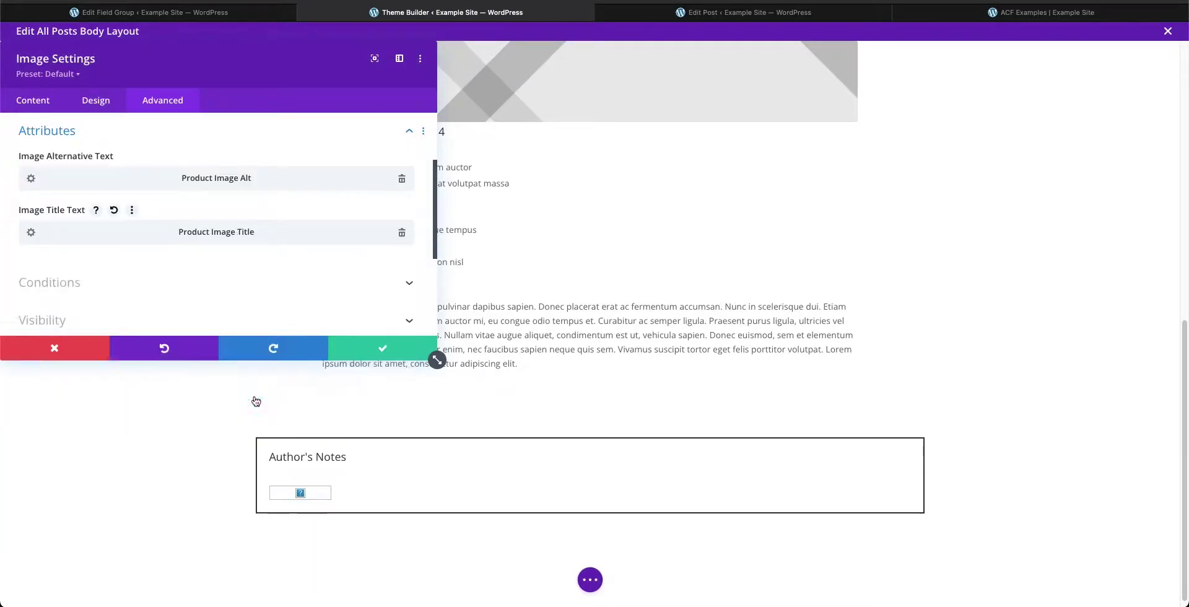
{"action": "left_click", "coordinate": [350, 354]}
{"action": "left_click", "coordinate": [590, 579]}
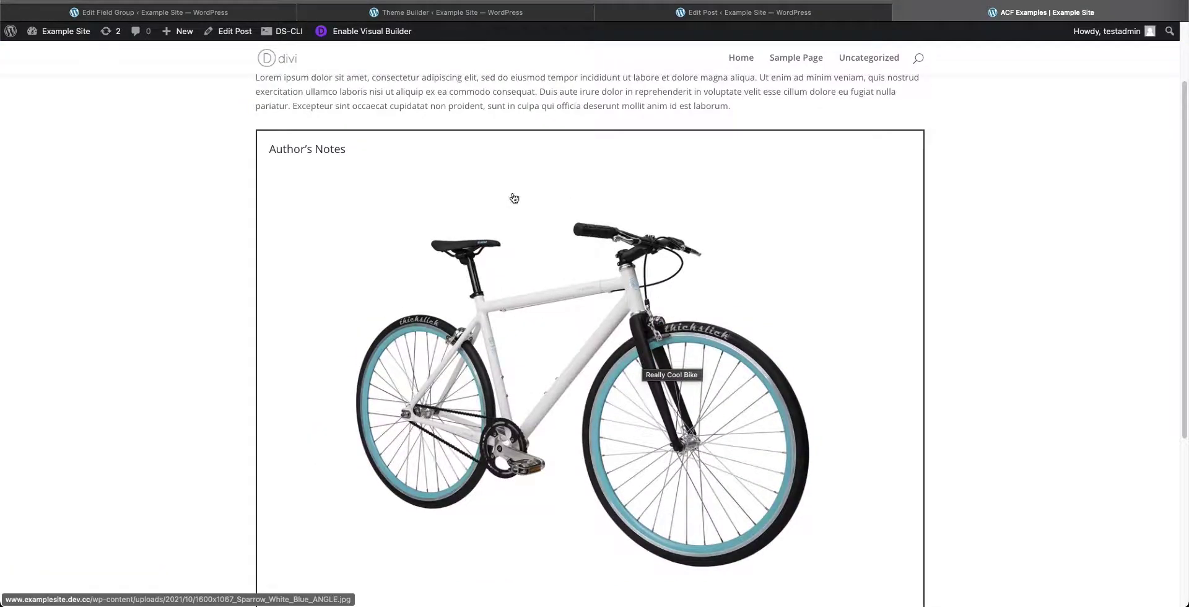
Step: Test the bike image's link on the published ACF Examples post and return to the post
{"action": "left_click", "coordinate": [513, 197]}
{"action": "key", "text": "super+bracketleft"}
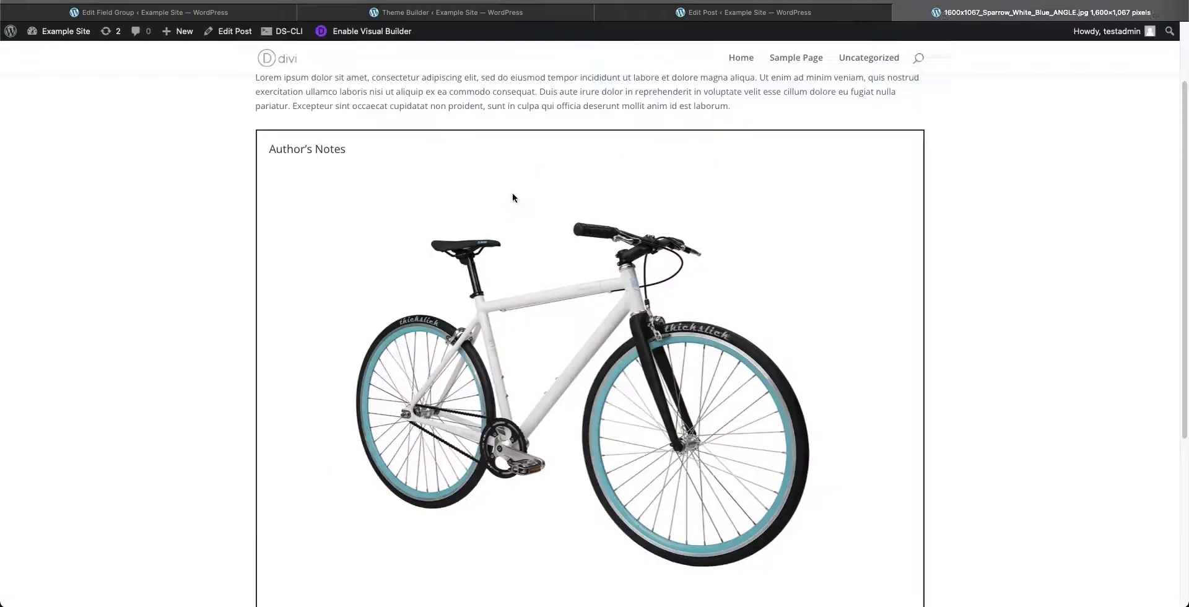
{"action": "left_click", "coordinate": [516, 198]}
{"action": "key", "text": "super+bracketleft"}
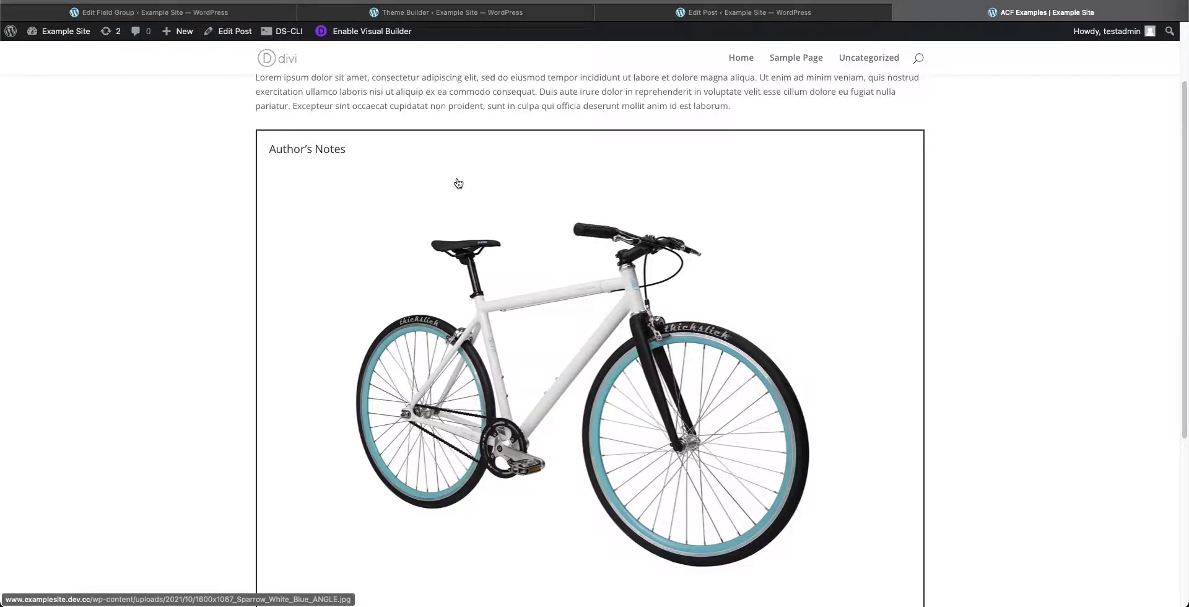
Step: Inspect the bike image's HTML for its alt and title attributes, and close the inspector
{"action": "right_click", "coordinate": [364, 235]}
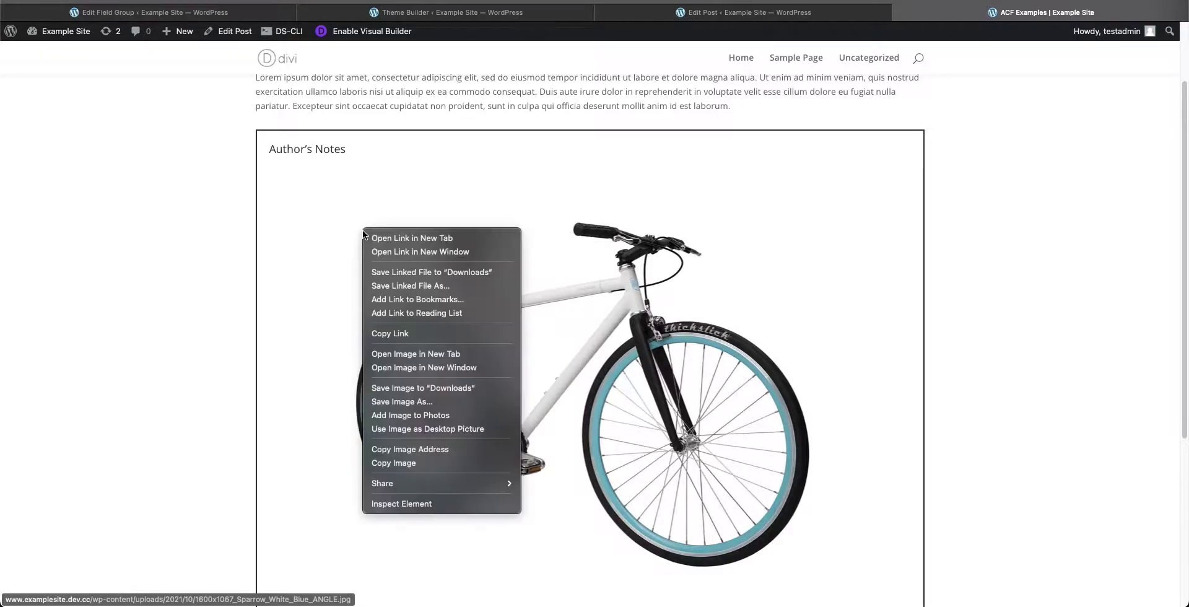
{"action": "left_click", "coordinate": [446, 504]}
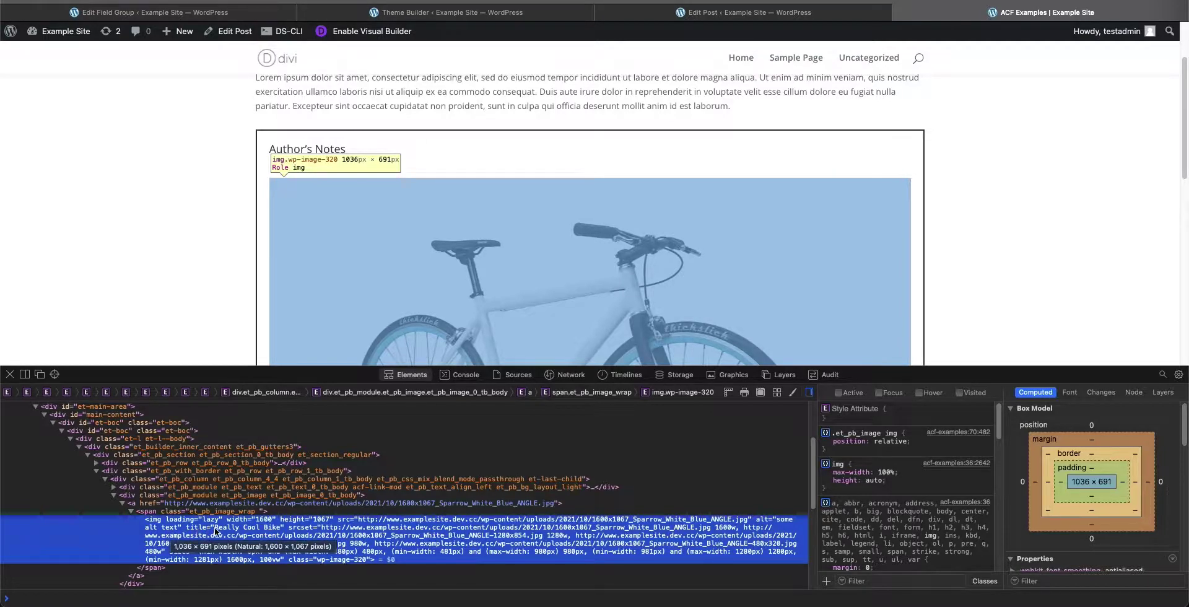
{"action": "key", "text": "super+alt+i"}
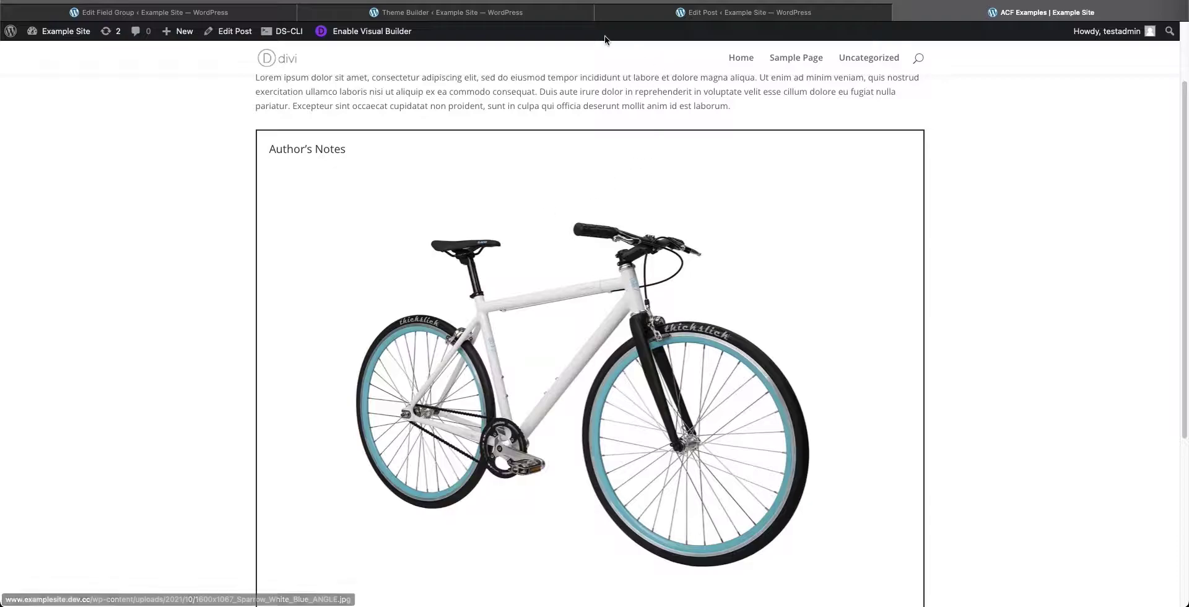
Step: Back in the body layout, set the Image module's width to 150px, enter a max width, and accept the settings
{"action": "left_click", "coordinate": [472, 13]}
{"action": "scroll", "coordinate": [437, 344], "scroll_direction": "down", "scroll_amount": 5}
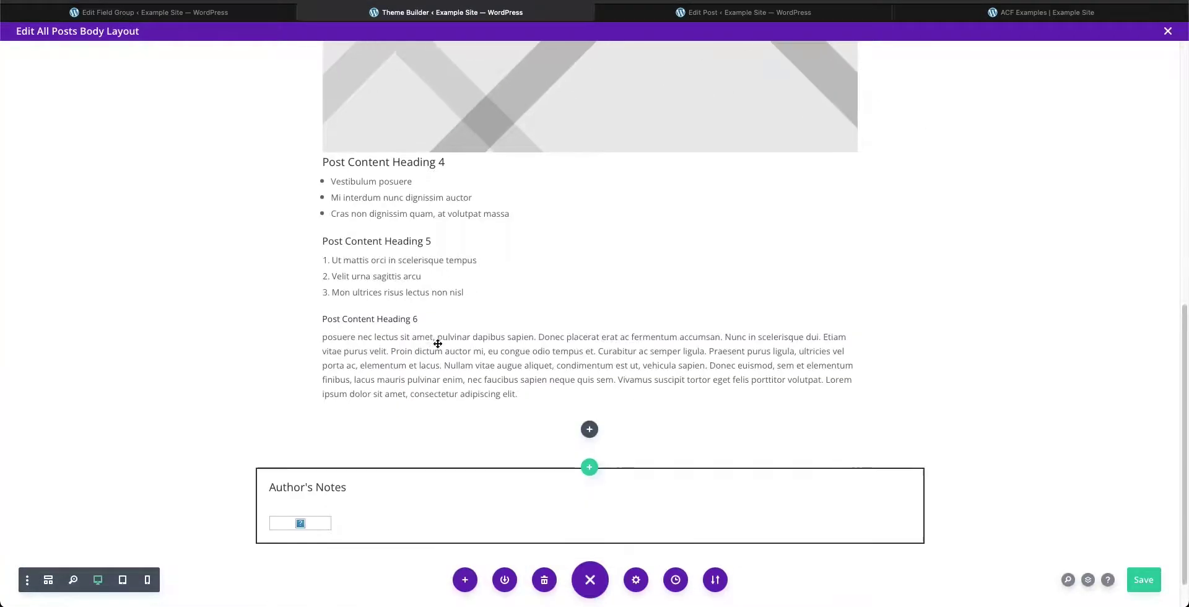
{"action": "left_click", "coordinate": [567, 481]}
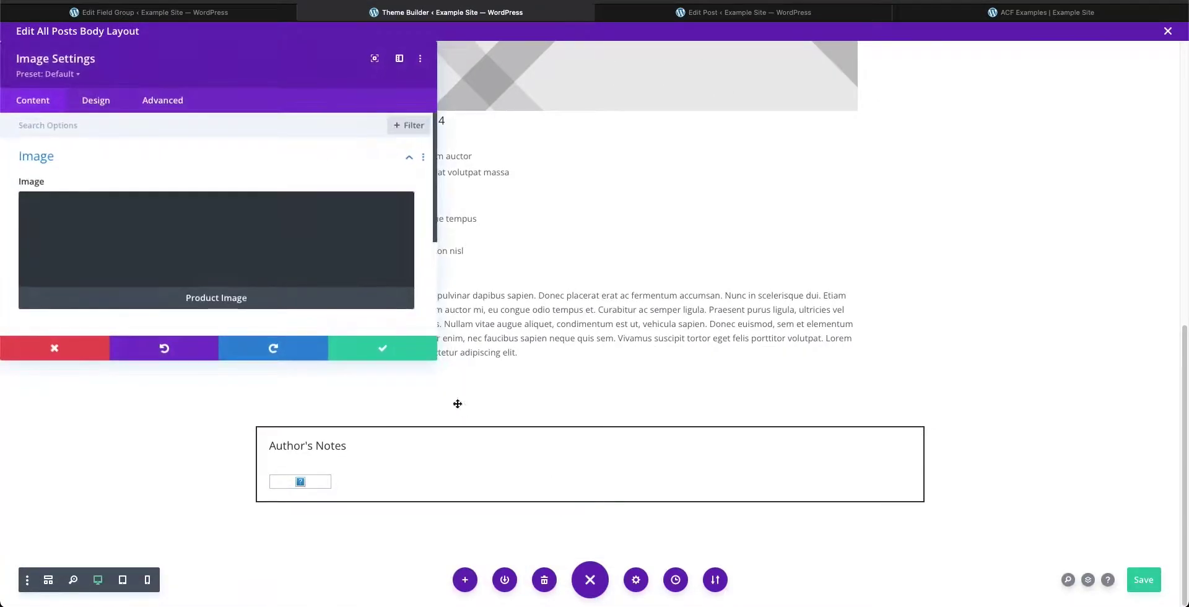
{"action": "left_click", "coordinate": [98, 103]}
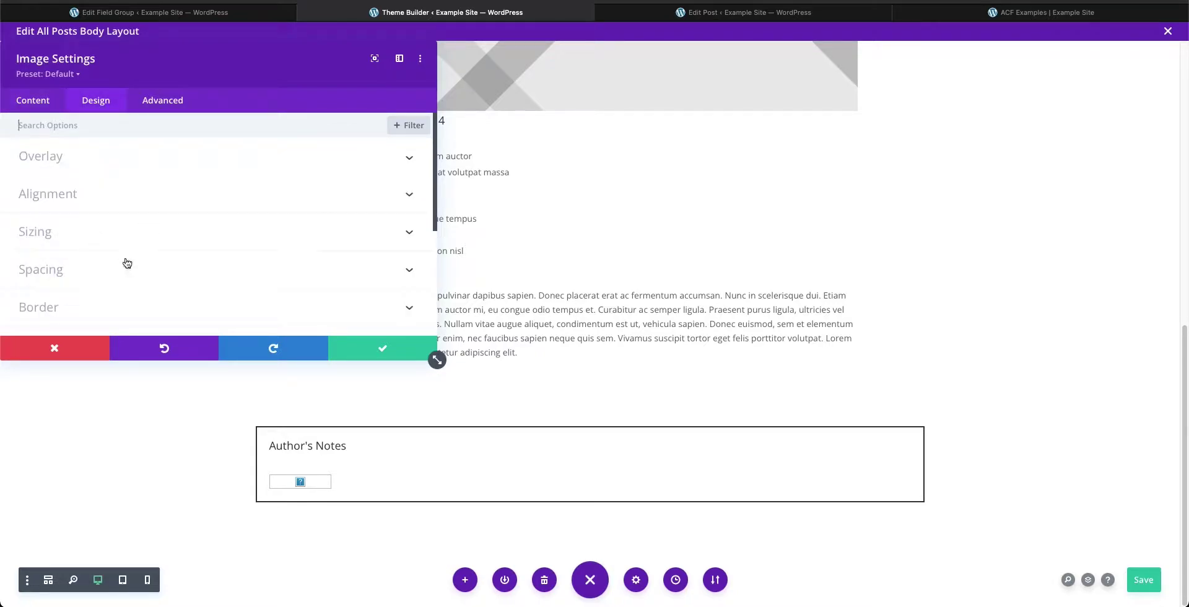
{"action": "left_click", "coordinate": [146, 234]}
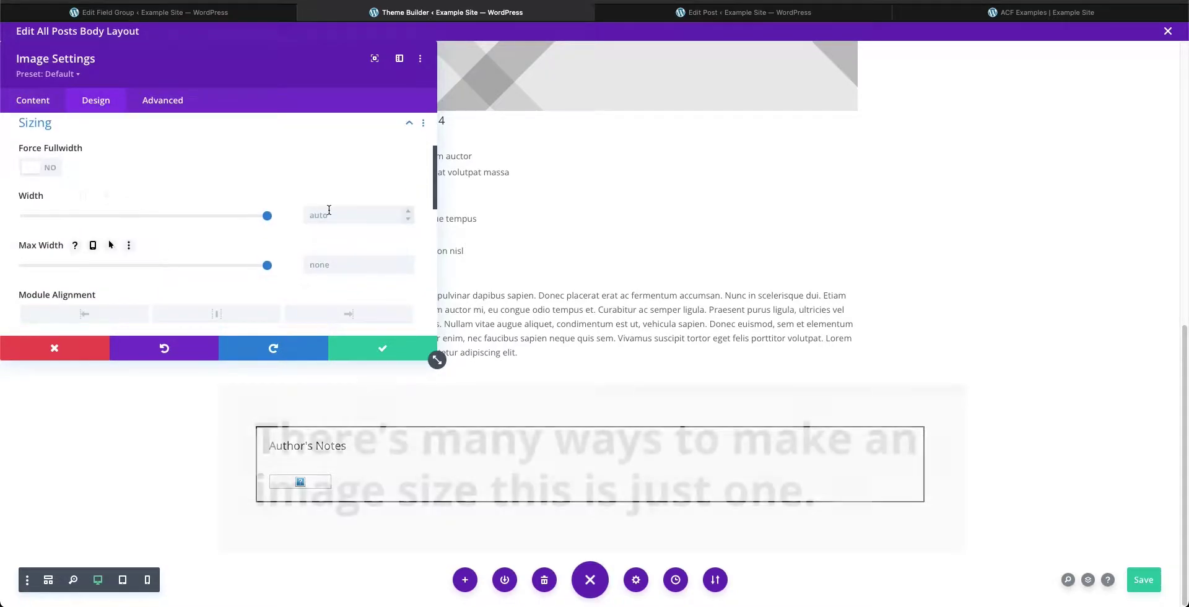
{"action": "left_click", "coordinate": [345, 217]}
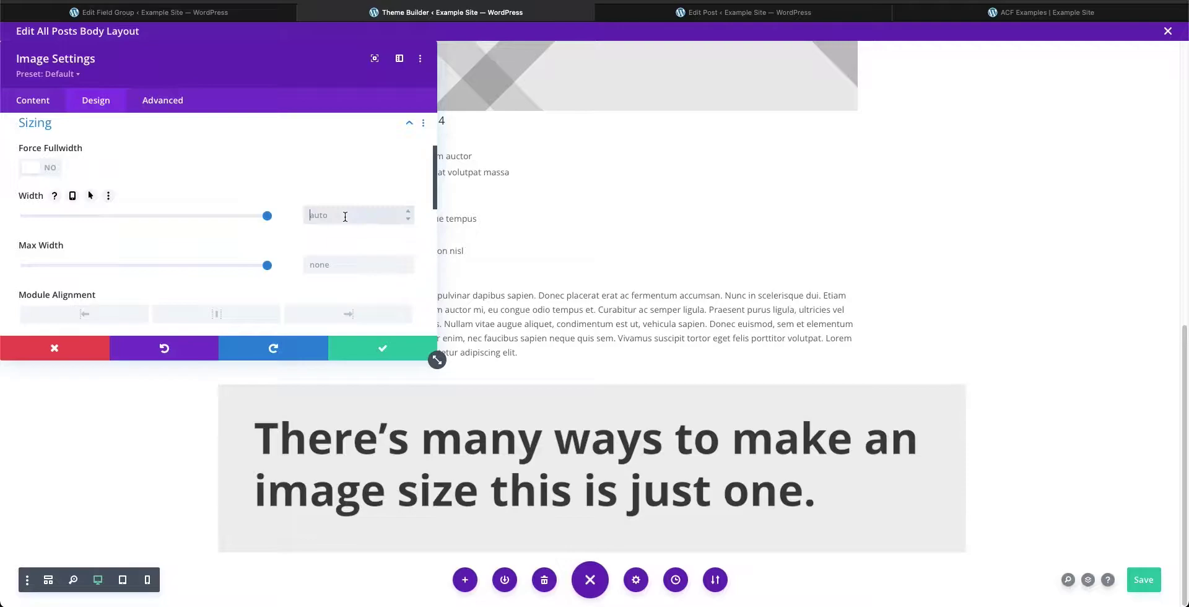
{"action": "key", "text": "Tab"}
{"action": "type", "text": "1"}
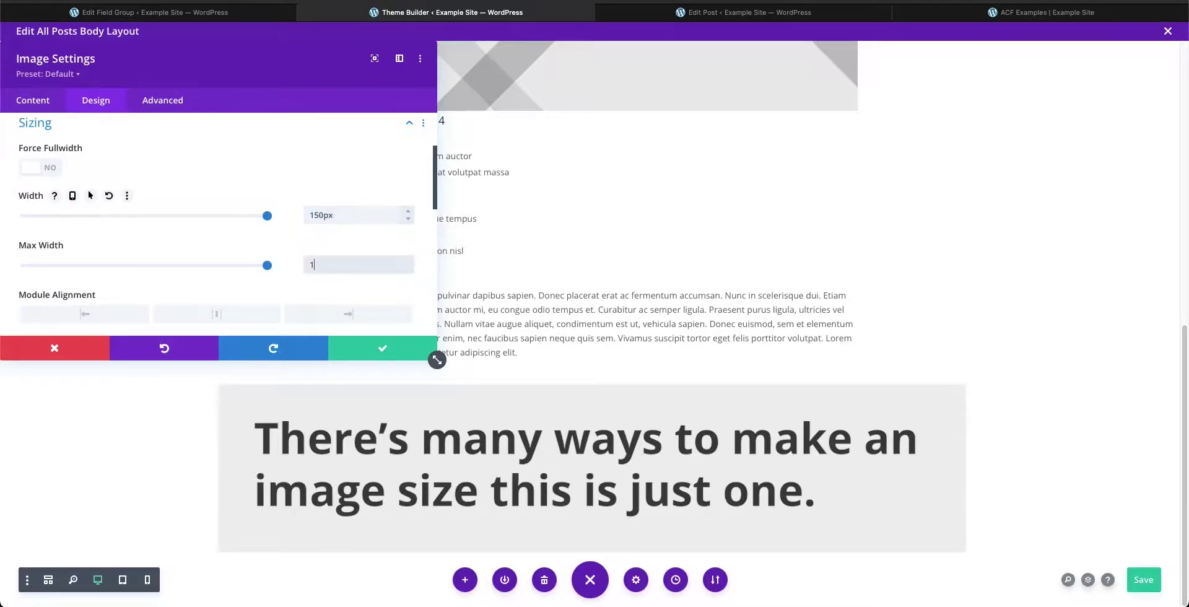
{"action": "left_click", "coordinate": [372, 347]}
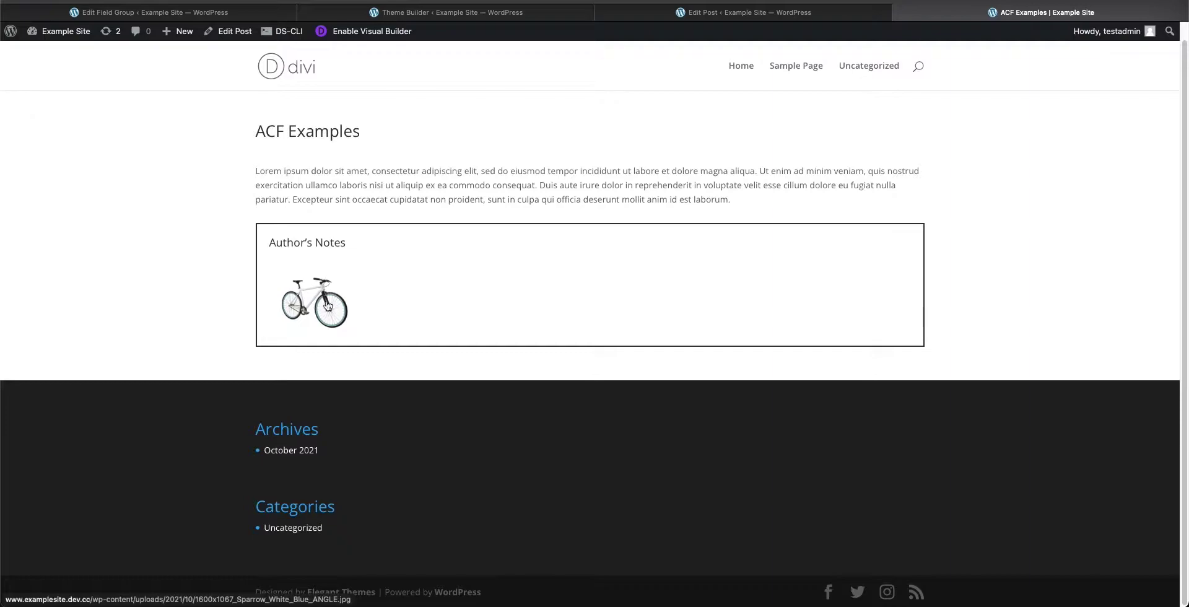
Step: Review the body layout, the Product fields in the ACF Examples post editor and the published post
{"action": "left_click", "coordinate": [497, 16]}
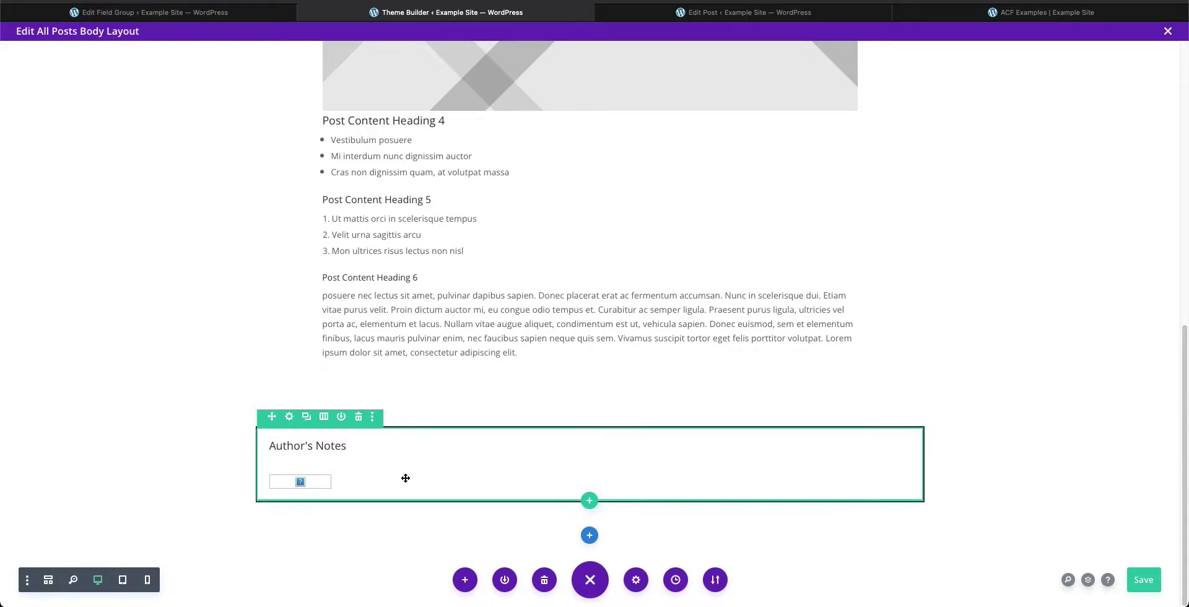
{"action": "left_click", "coordinate": [681, 15]}
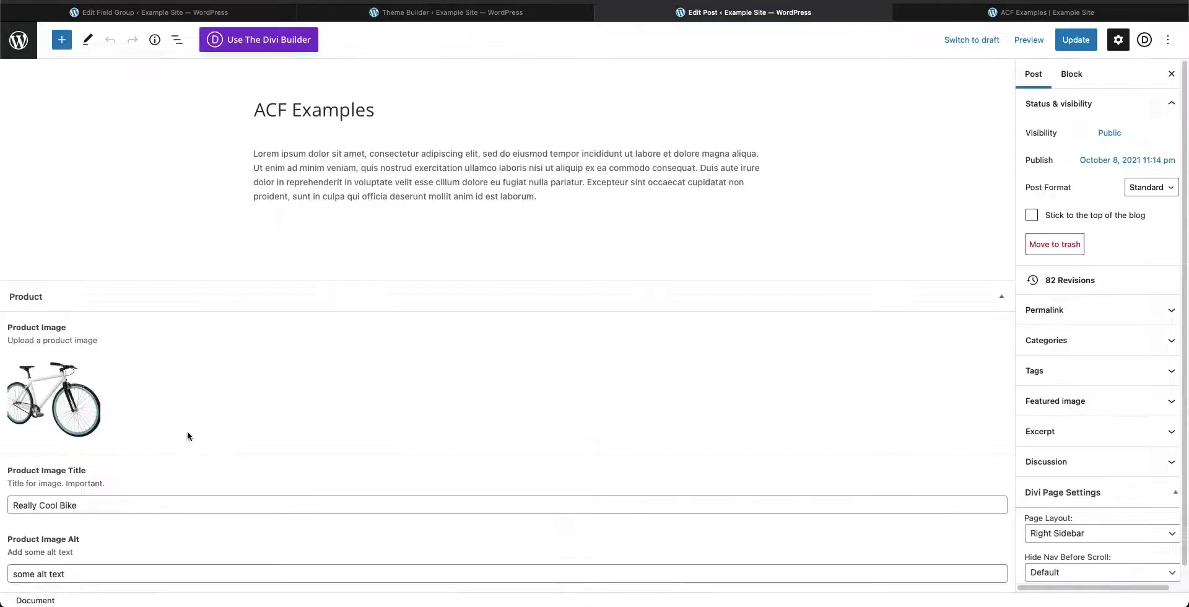
{"action": "left_click", "coordinate": [960, 16]}
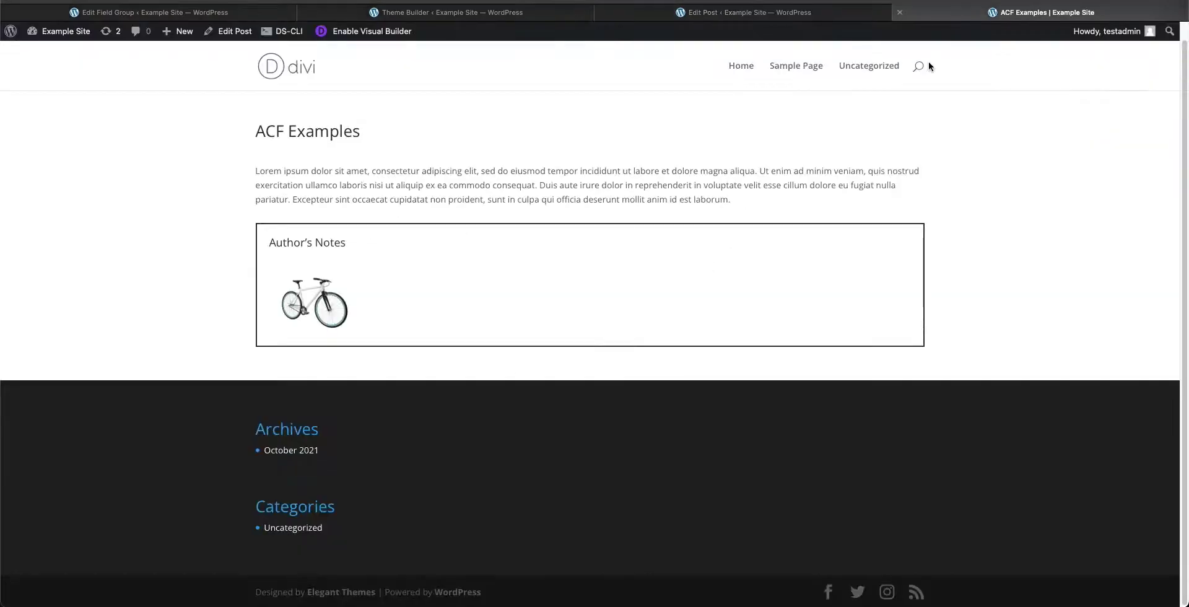
{"action": "left_click", "coordinate": [674, 16]}
{"action": "left_click", "coordinate": [446, 14]}
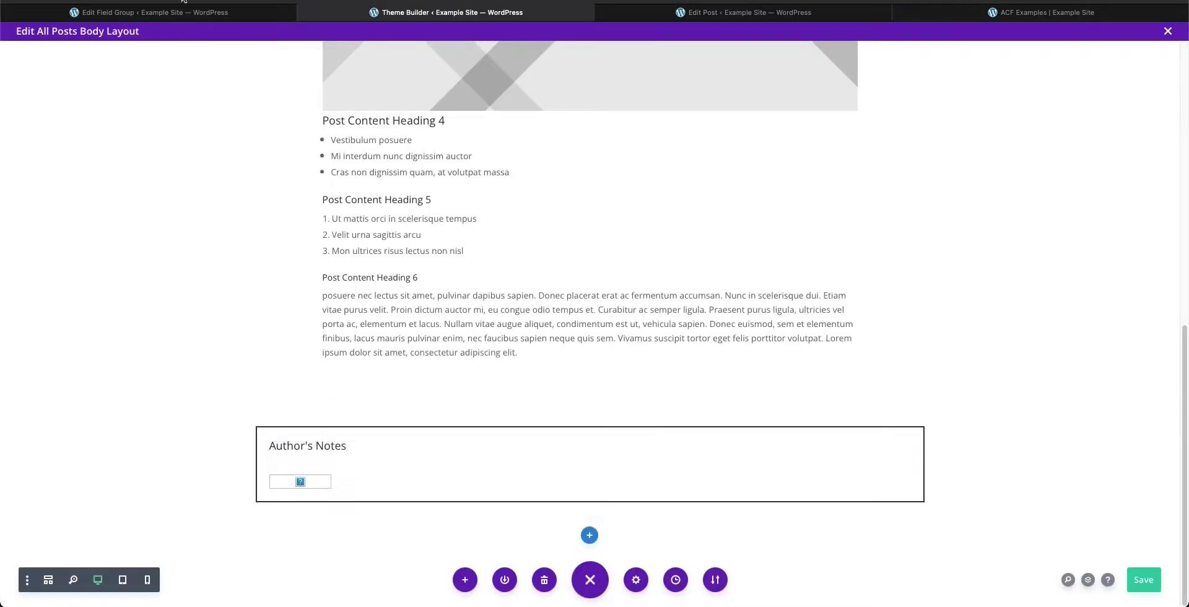
Step: In the Product field group, duplicate the Product Image Alt field, label the copy "Product Image Caption" and generate its matching field name
{"action": "left_click", "coordinate": [190, 14]}
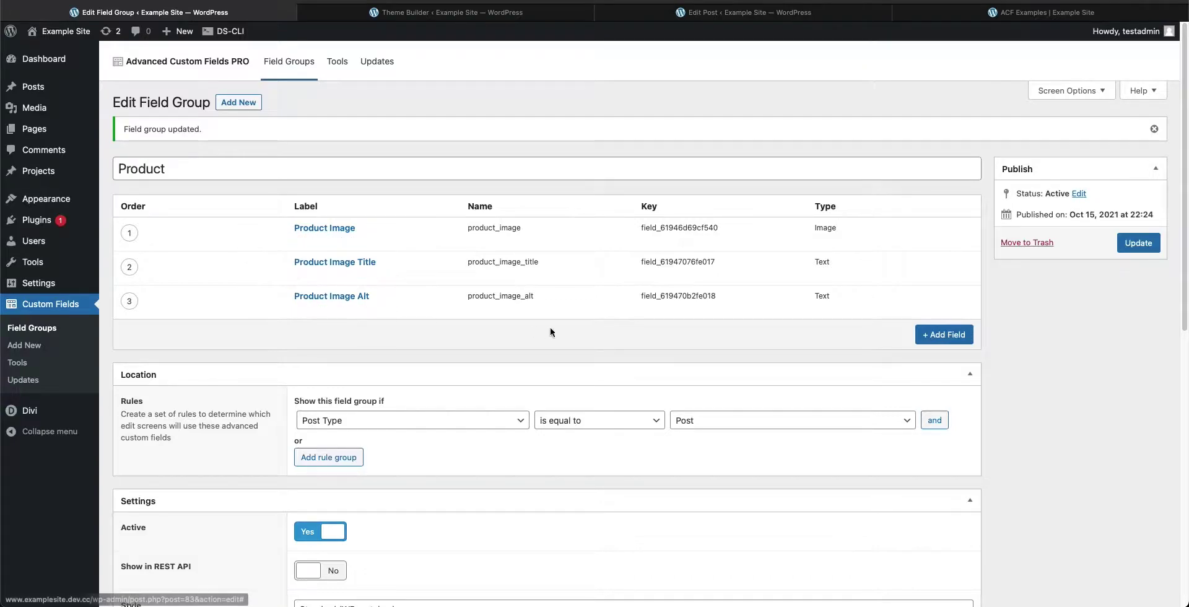
{"action": "left_click", "coordinate": [932, 337]}
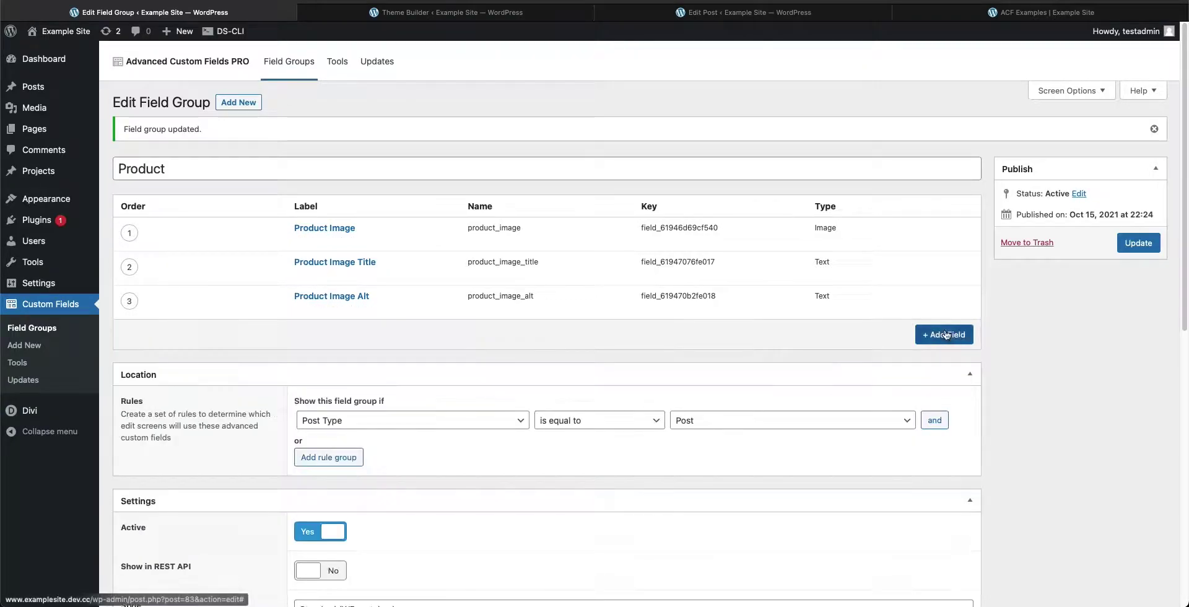
{"action": "left_click", "coordinate": [328, 308]}
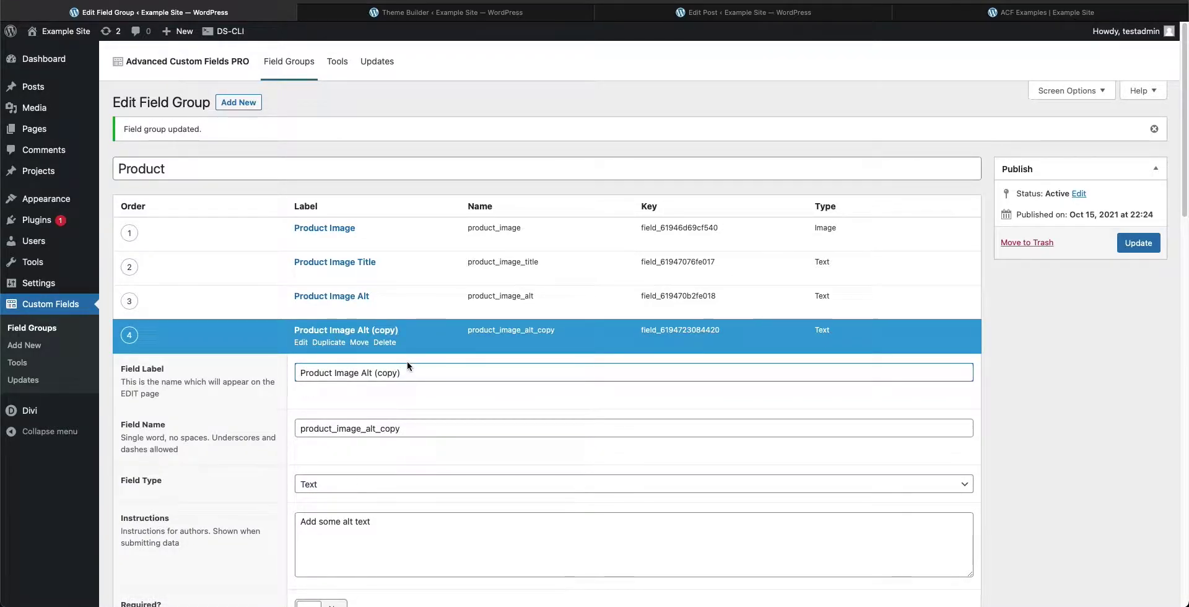
{"action": "left_click_drag", "start_coordinate": [362, 374], "coordinate": [401, 373]}
{"action": "type", "text": "Caption"}
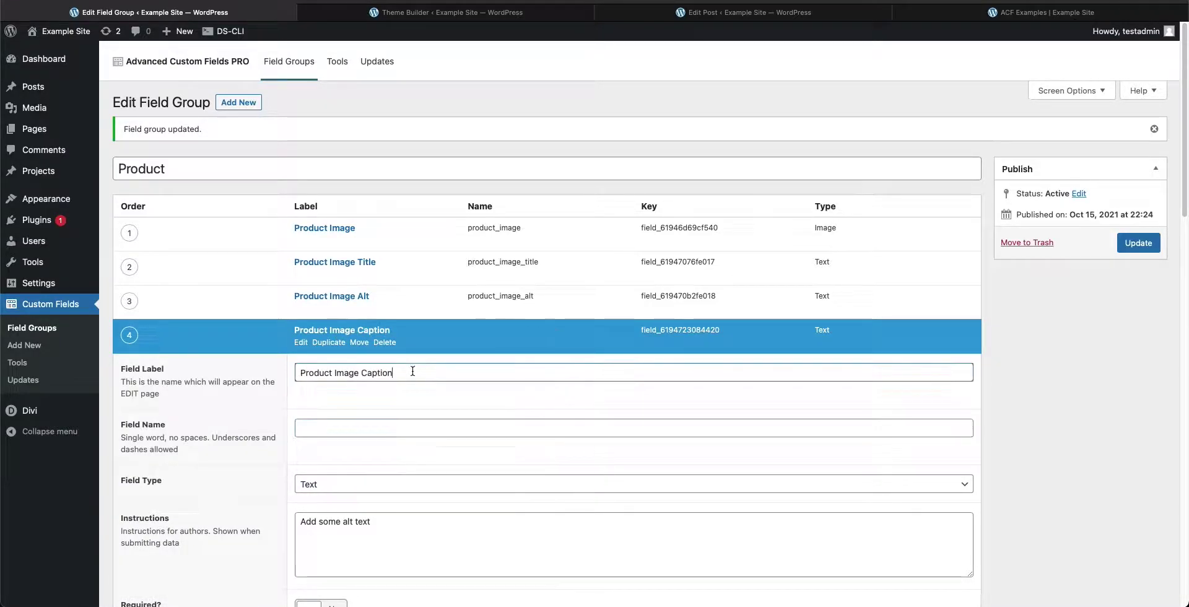
{"action": "key", "text": "Tab"}
{"action": "scroll", "coordinate": [400, 487], "scroll_direction": "down", "scroll_amount": 4}
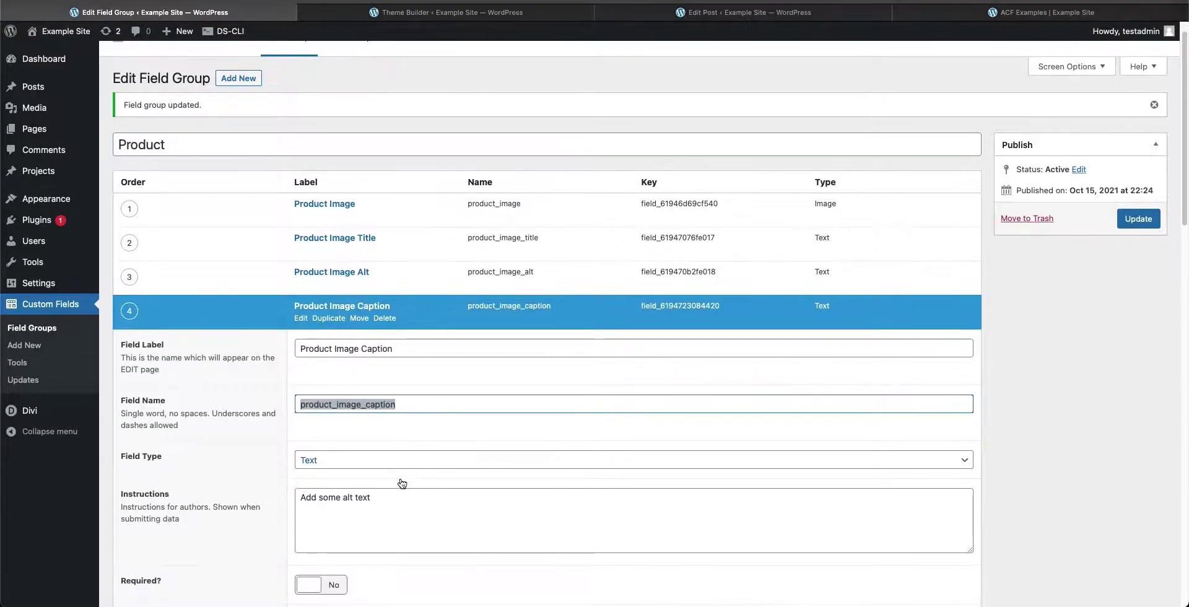
Step: Set the Product Image Caption field's instructions to "Add a caption" and update the Product field group
{"action": "triple_click", "coordinate": [476, 406]}
{"action": "type", "text": "Add a caption"}
{"action": "scroll", "coordinate": [475, 418], "scroll_direction": "down", "scroll_amount": 6}
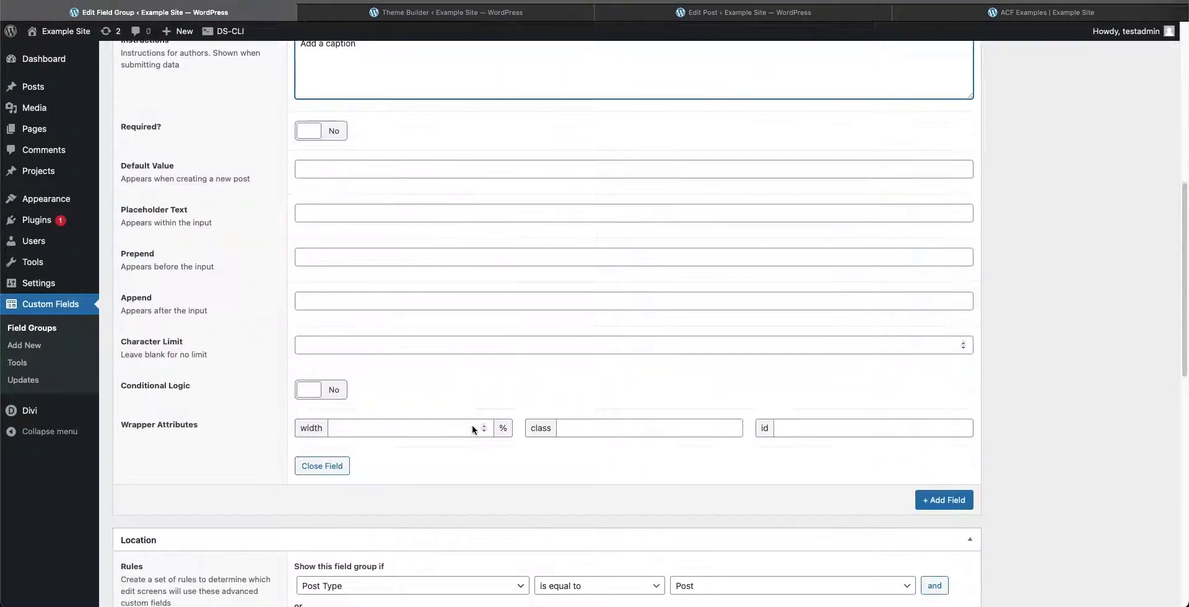
{"action": "scroll", "coordinate": [958, 424], "scroll_direction": "up", "scroll_amount": 8}
{"action": "left_click", "coordinate": [1128, 245]}
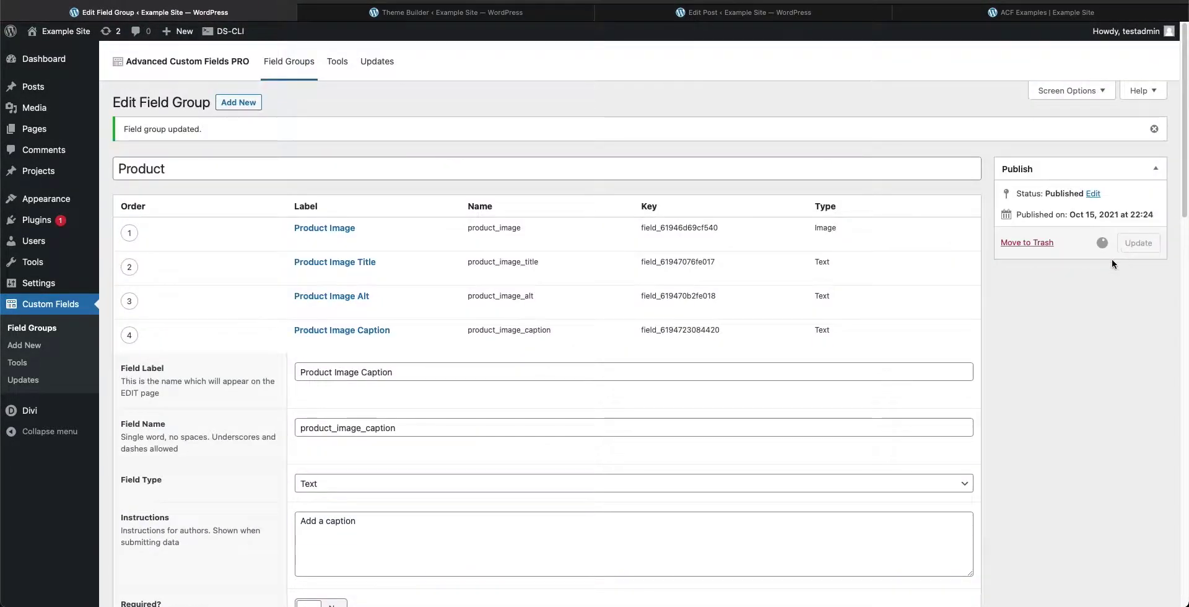
Step: In the ACF Examples post editor, enter "A caption to our image." as the Product Image Caption and update the post
{"action": "left_click", "coordinate": [750, 12]}
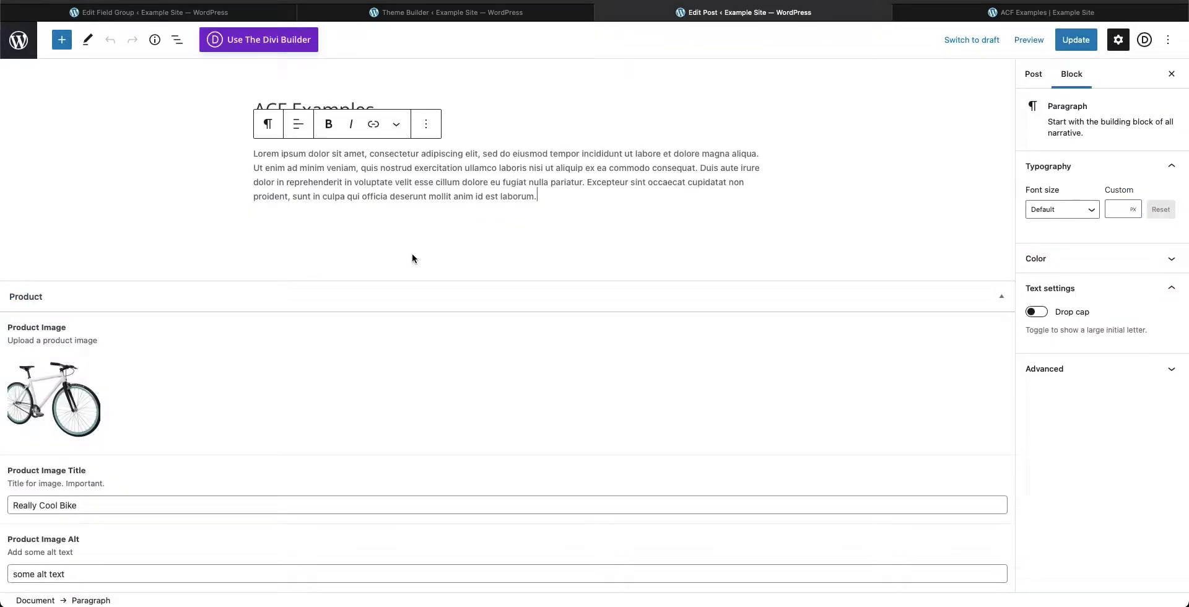
{"action": "left_click", "coordinate": [72, 560]}
{"action": "type", "text": "A caption to our image."}
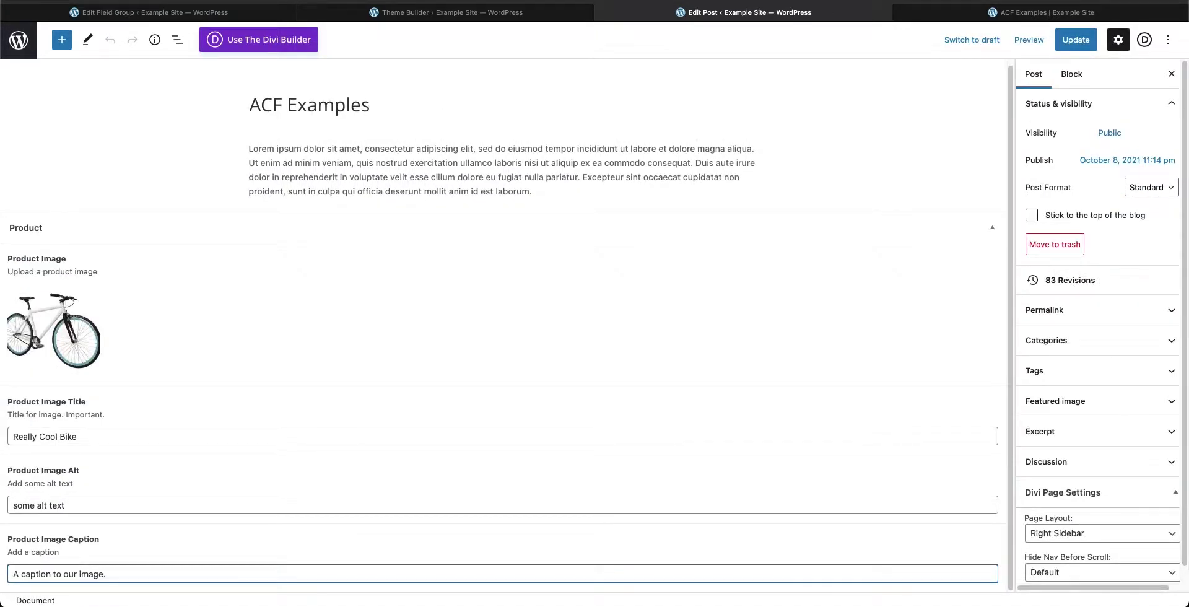
{"action": "left_click", "coordinate": [1075, 40]}
Step: In the Theme Builder body layout, add a Text module below the Author's Notes image and clear its placeholder body text
{"action": "key", "text": "ctrl+shift+Tab"}
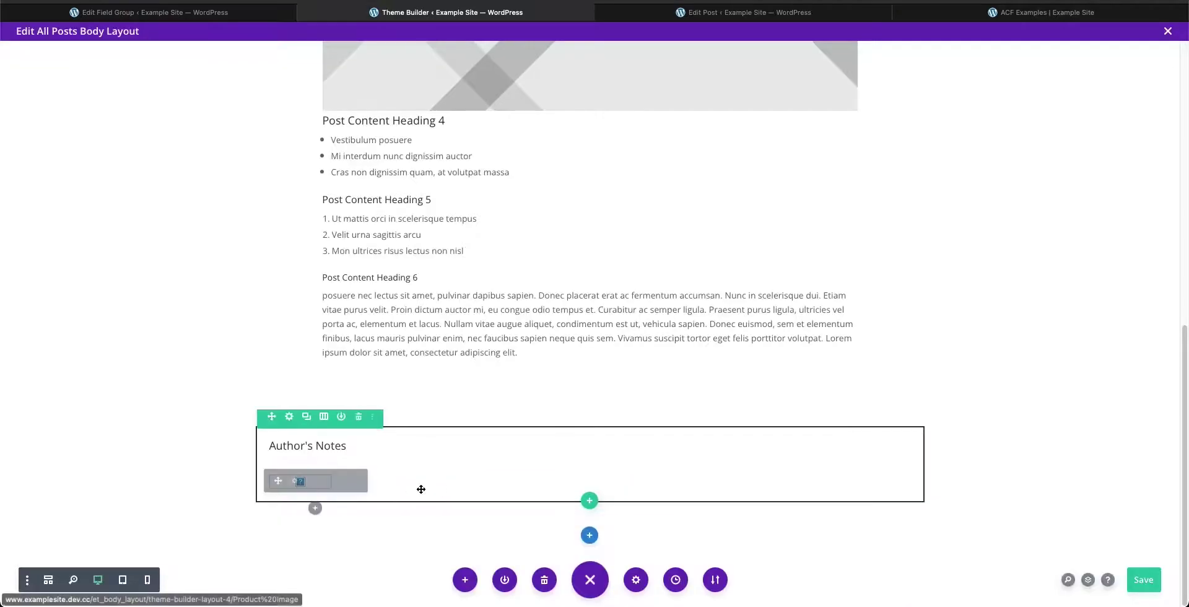
{"action": "left_click", "coordinate": [315, 508]}
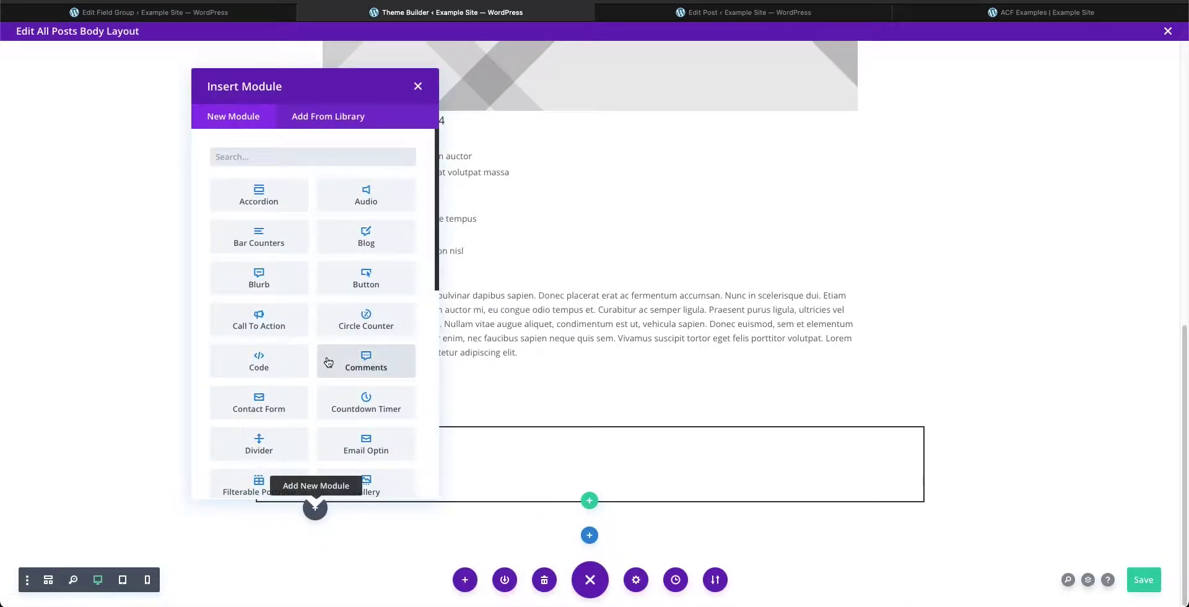
{"action": "type", "text": "te"}
{"action": "left_click", "coordinate": [366, 279]}
{"action": "left_click_drag", "start_coordinate": [344, 307], "coordinate": [6, 281]}
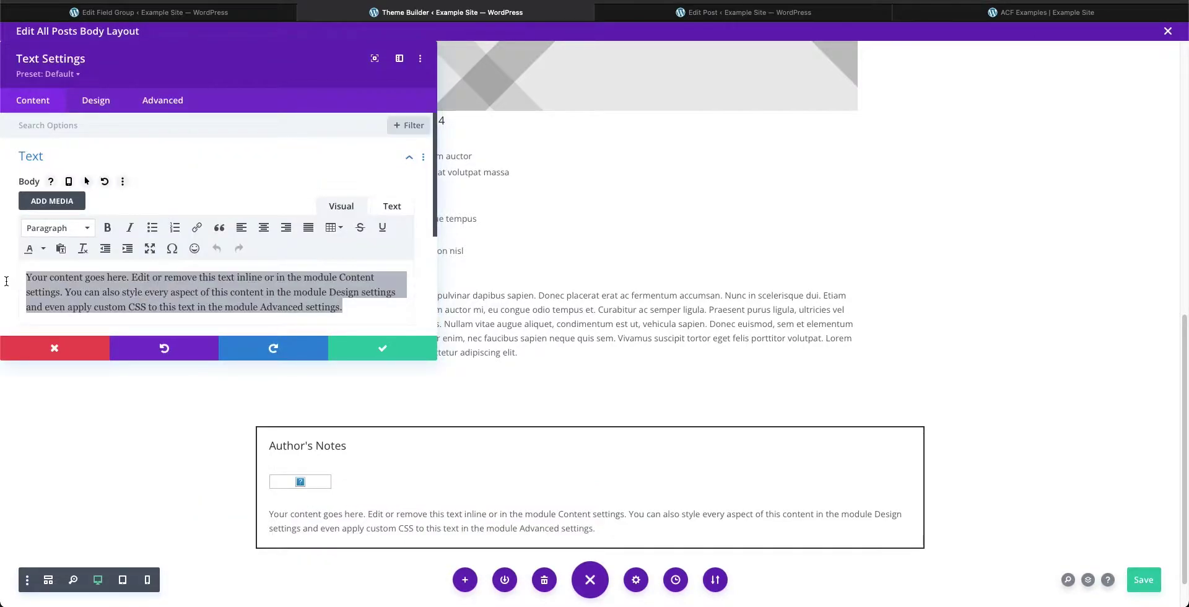
{"action": "key", "text": "BackSpace"}
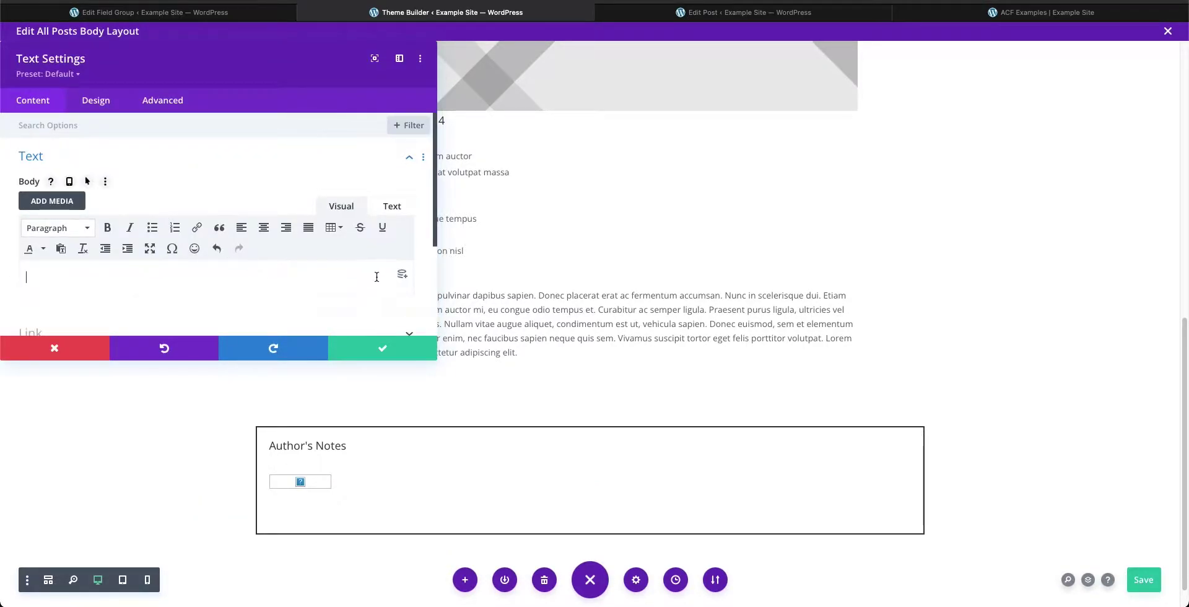
Step: Use the Product Image Caption field as the Text module's dynamic body, save the layout, and view the published post
{"action": "left_click", "coordinate": [400, 280]}
{"action": "scroll", "coordinate": [157, 406], "scroll_direction": "down", "scroll_amount": 5}
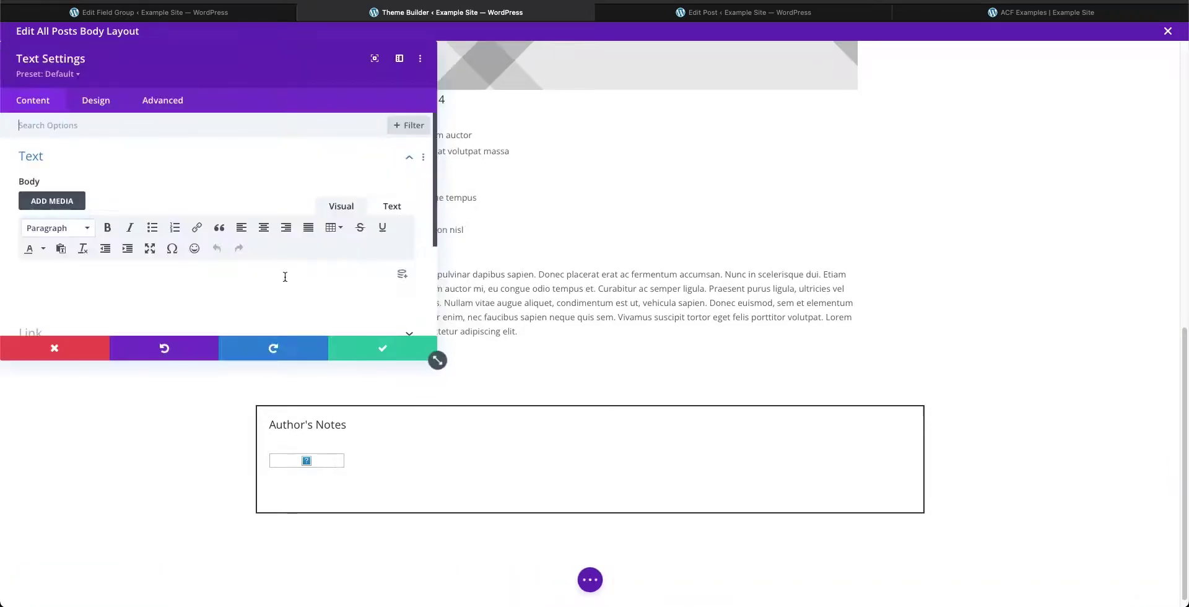
{"action": "scroll", "coordinate": [279, 284], "scroll_direction": "down", "scroll_amount": 3}
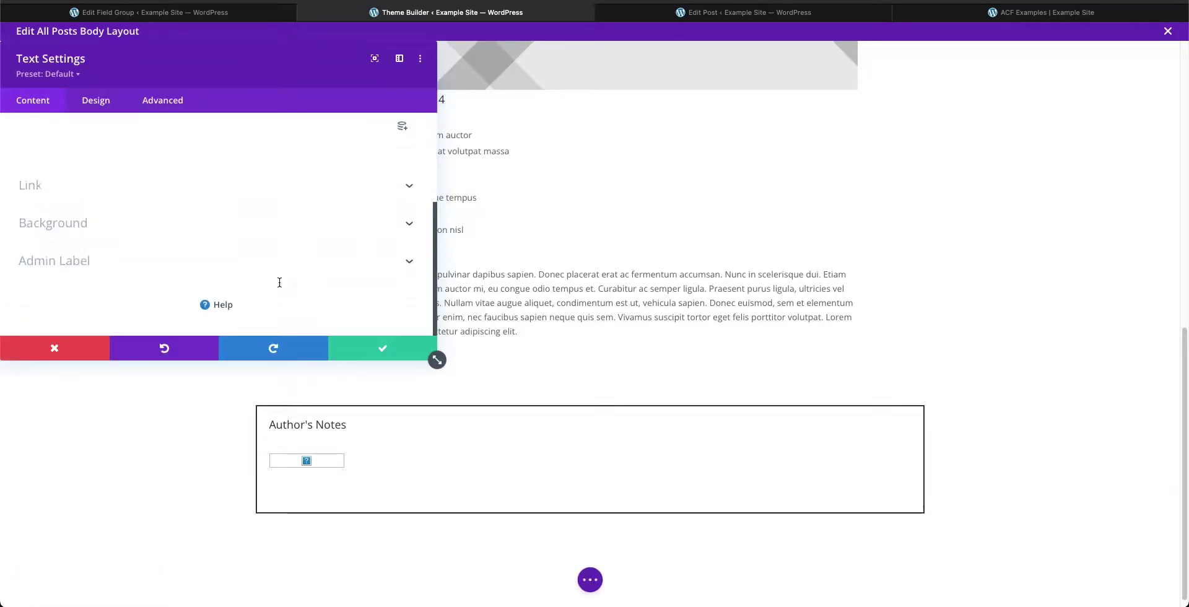
{"action": "scroll", "coordinate": [278, 284], "scroll_direction": "up", "scroll_amount": 3}
{"action": "left_click", "coordinate": [410, 132]}
{"action": "scroll", "coordinate": [194, 377], "scroll_direction": "down", "scroll_amount": 5}
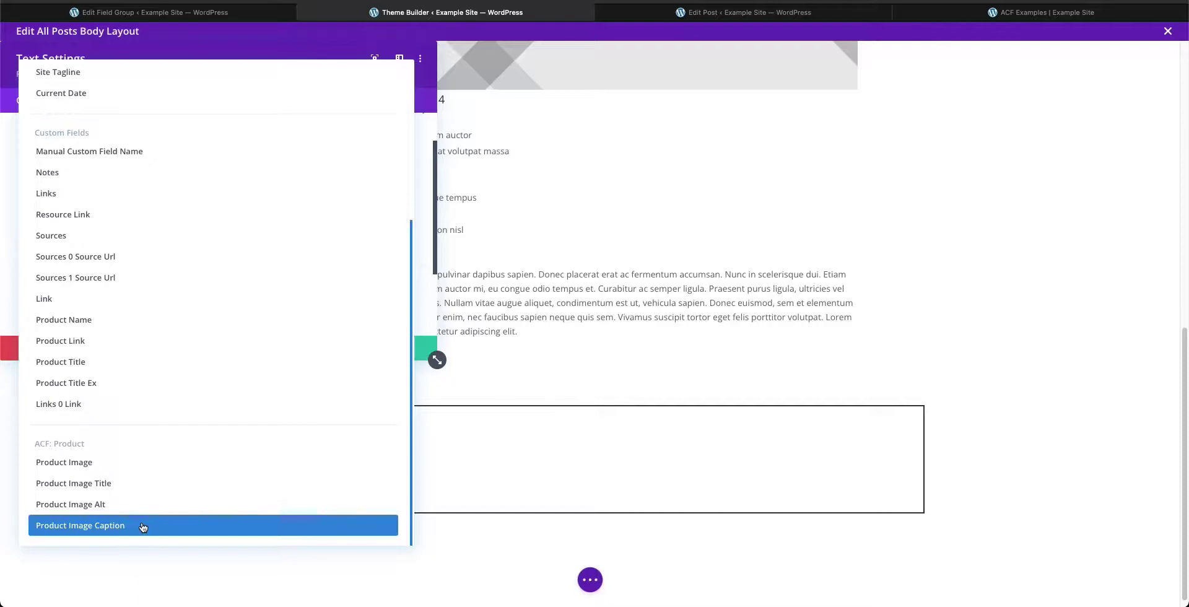
{"action": "left_click", "coordinate": [142, 526]}
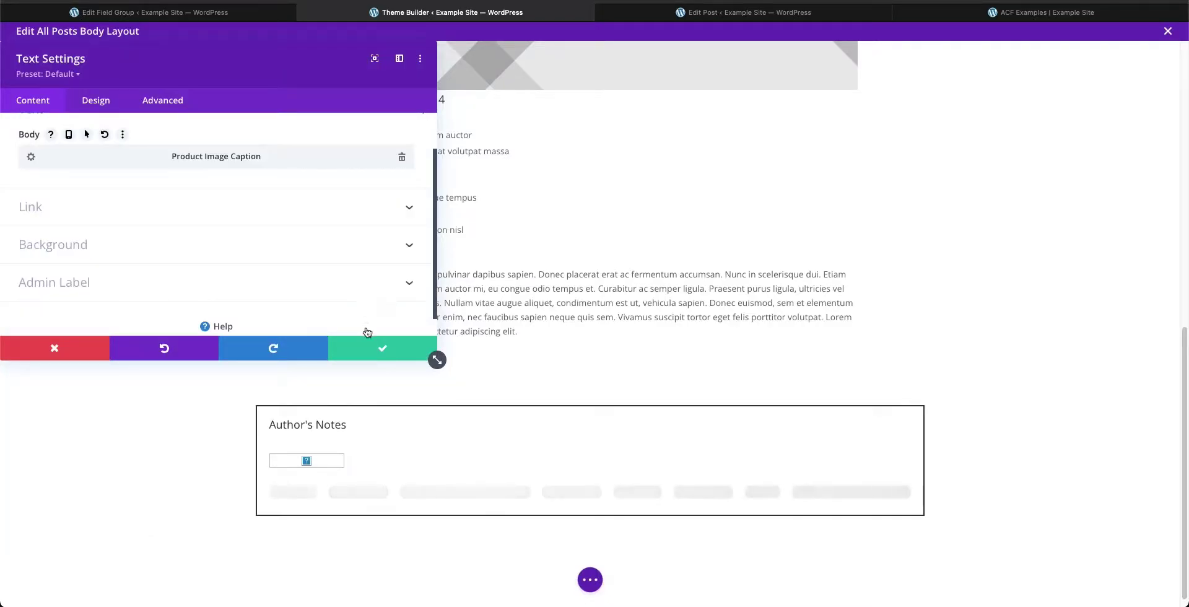
{"action": "left_click", "coordinate": [365, 339]}
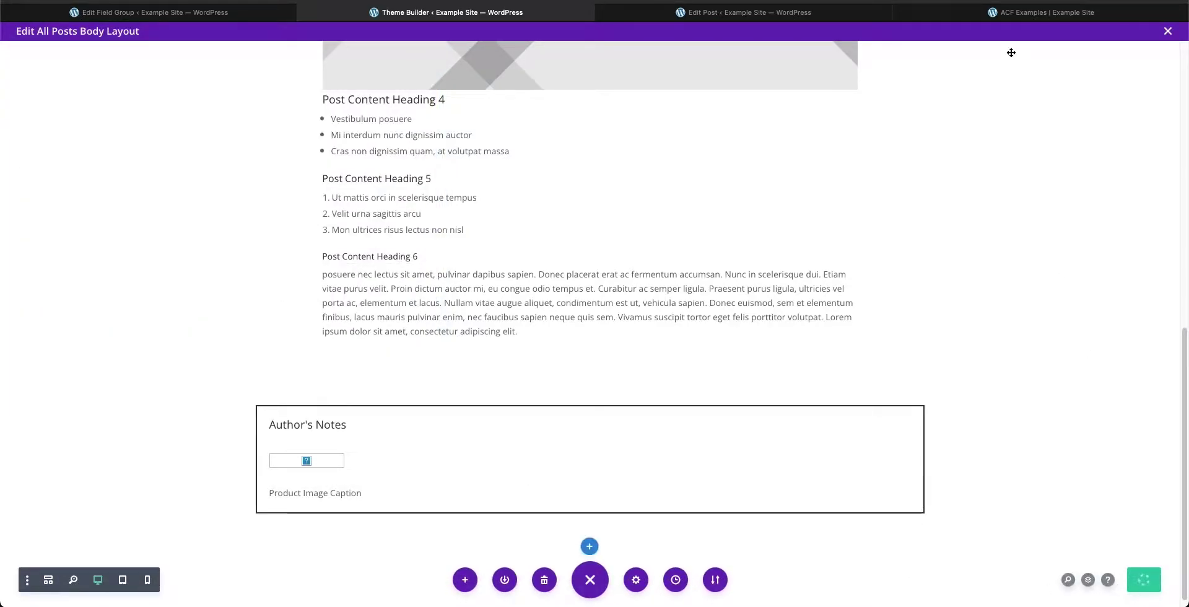
{"action": "left_click", "coordinate": [1047, 12]}
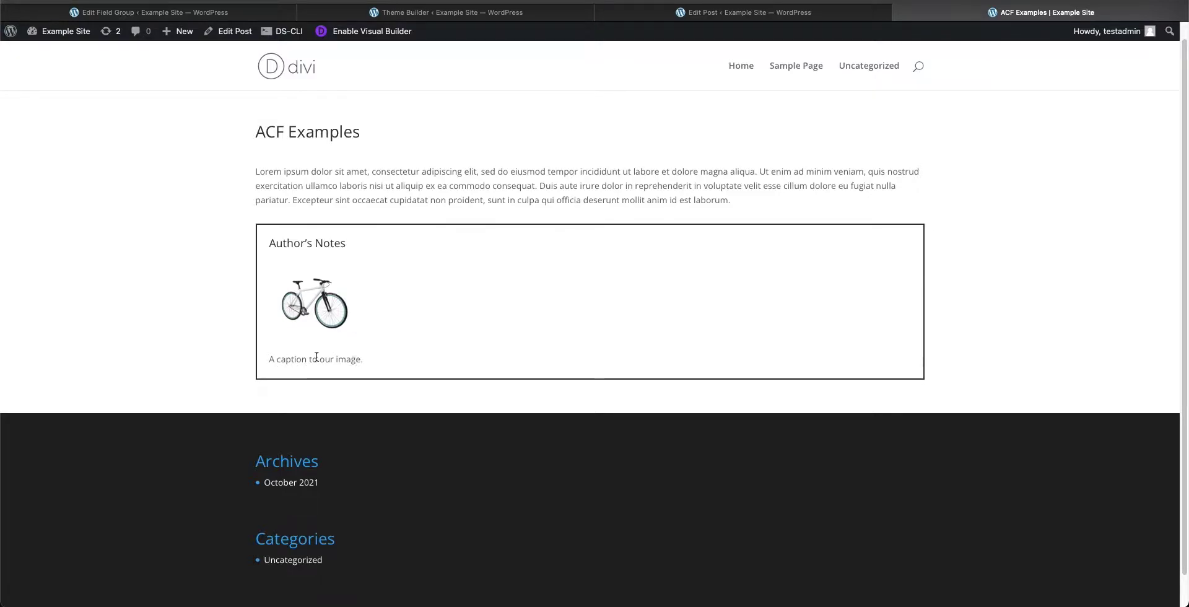
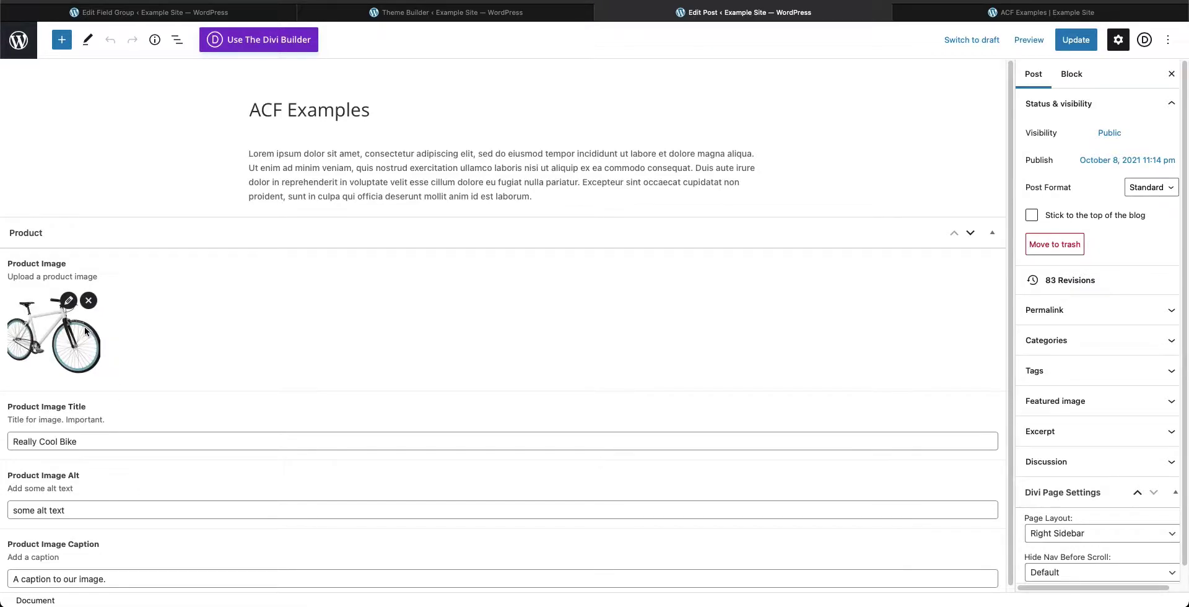
Step: Back in the Product field group, look over the Product Image field's settings and collapse them
{"action": "key", "text": "super+1"}
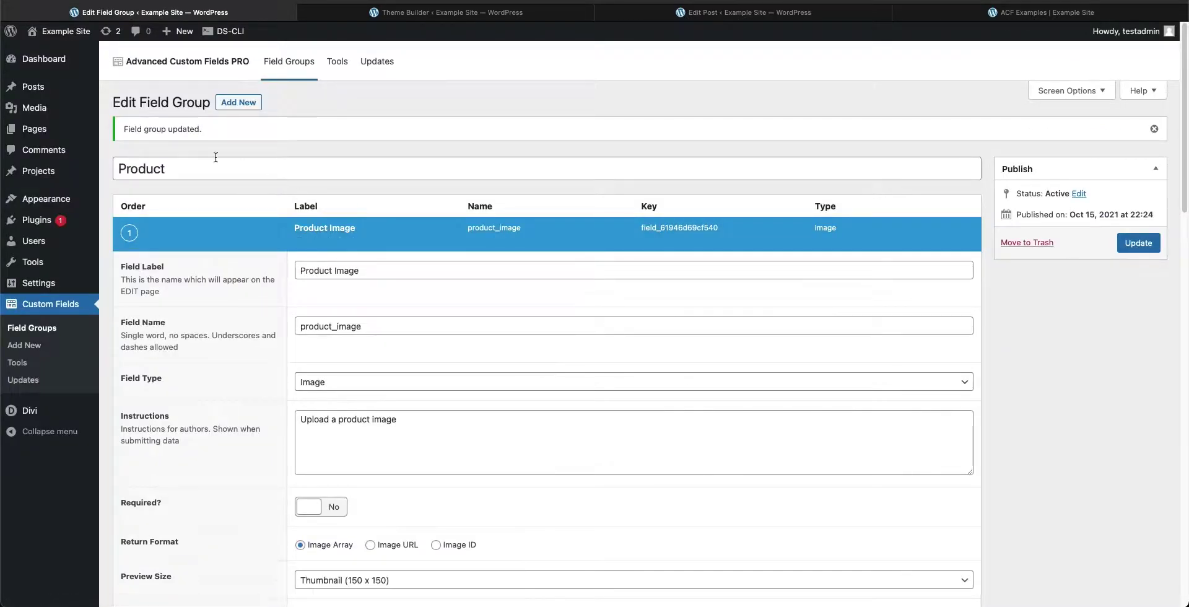
{"action": "scroll", "coordinate": [264, 449], "scroll_direction": "down", "scroll_amount": 1}
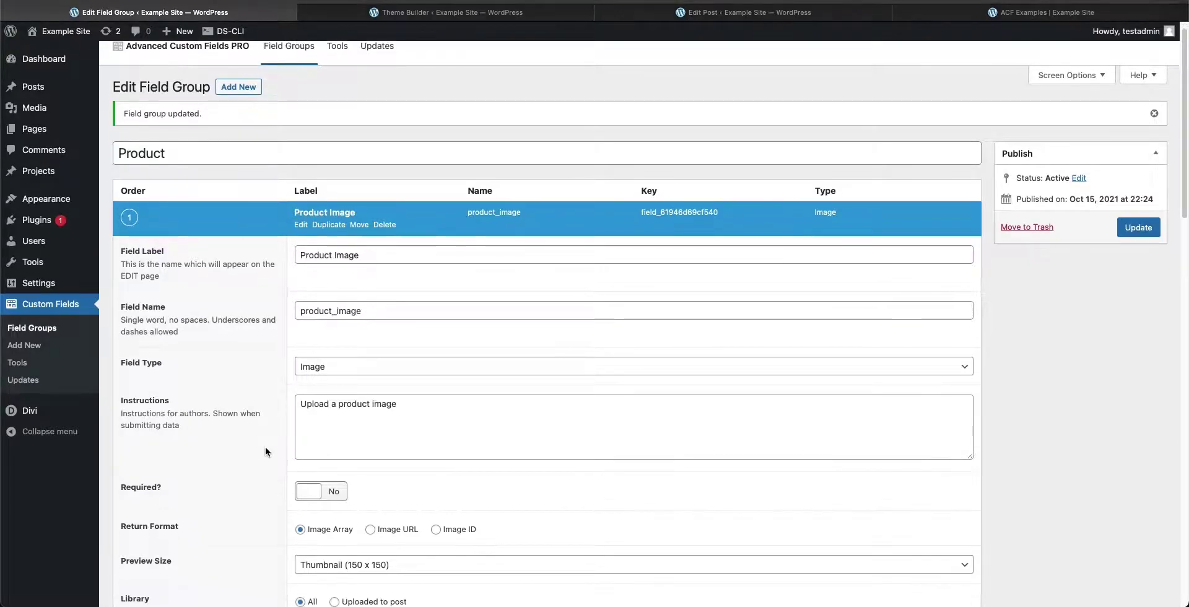
{"action": "scroll", "coordinate": [308, 271], "scroll_direction": "down", "scroll_amount": 10}
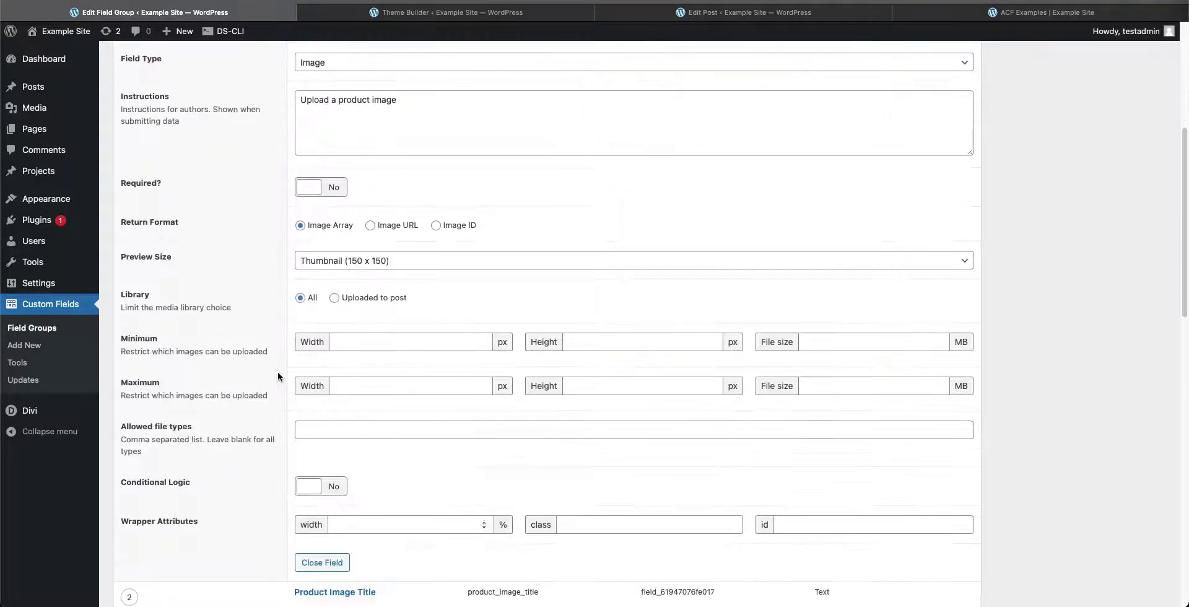
{"action": "left_click", "coordinate": [322, 467]}
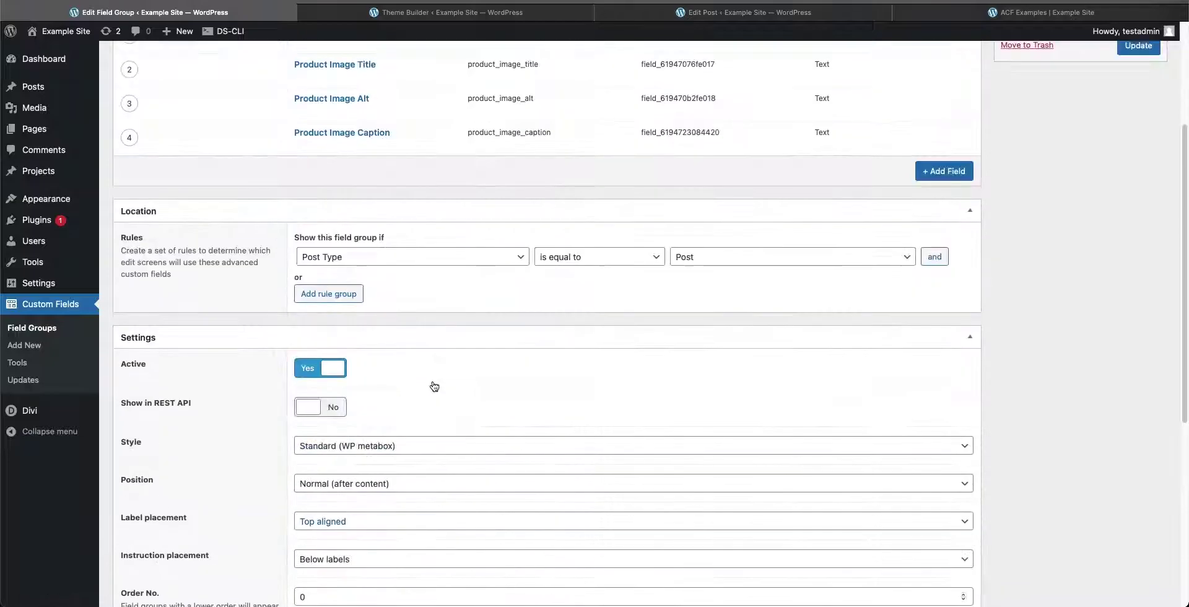
{"action": "scroll", "coordinate": [428, 381], "scroll_direction": "up", "scroll_amount": 6}
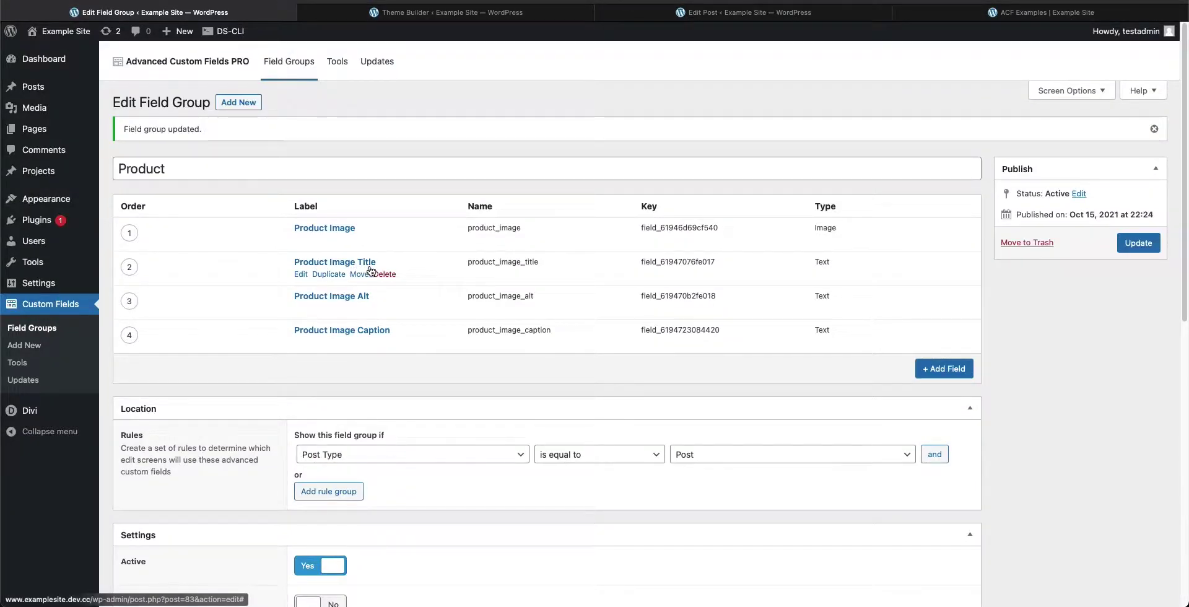
Step: Enable conditional logic on Product Image Title to show it if Product Image "Has any value", and update the field group
{"action": "left_click", "coordinate": [321, 268]}
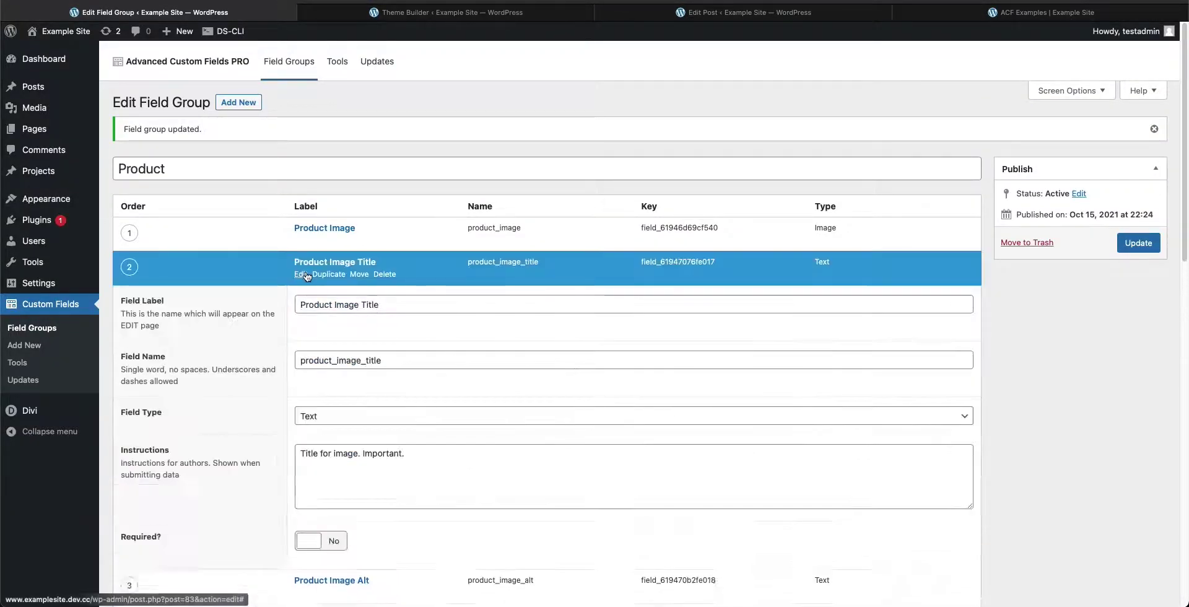
{"action": "scroll", "coordinate": [369, 404], "scroll_direction": "down", "scroll_amount": 8}
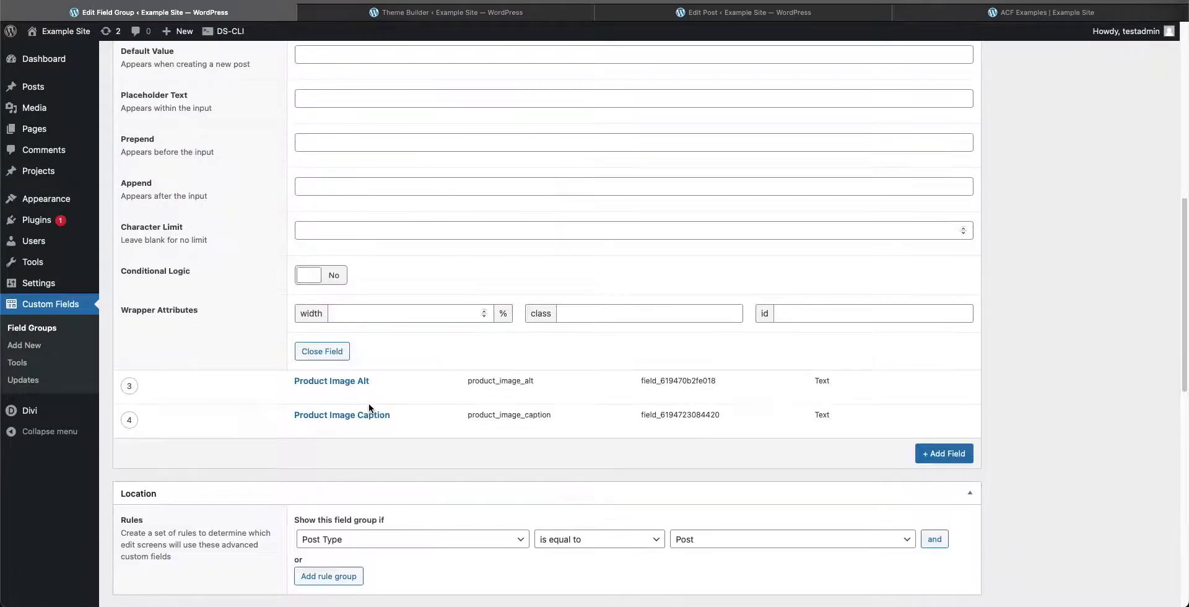
{"action": "left_click", "coordinate": [317, 277]}
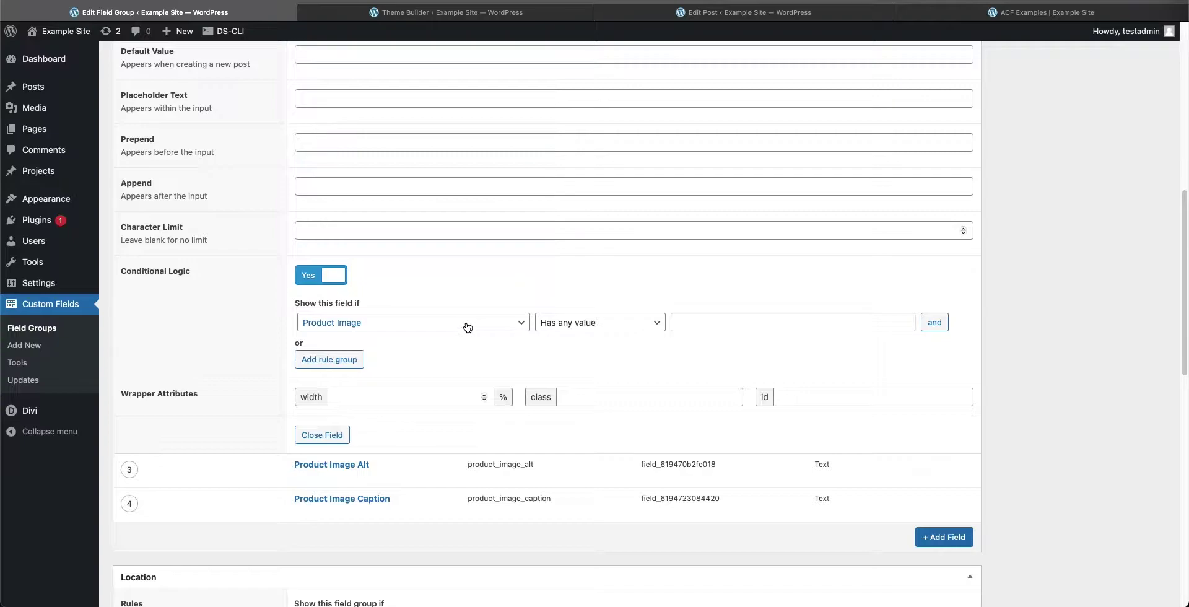
{"action": "left_click", "coordinate": [634, 322]}
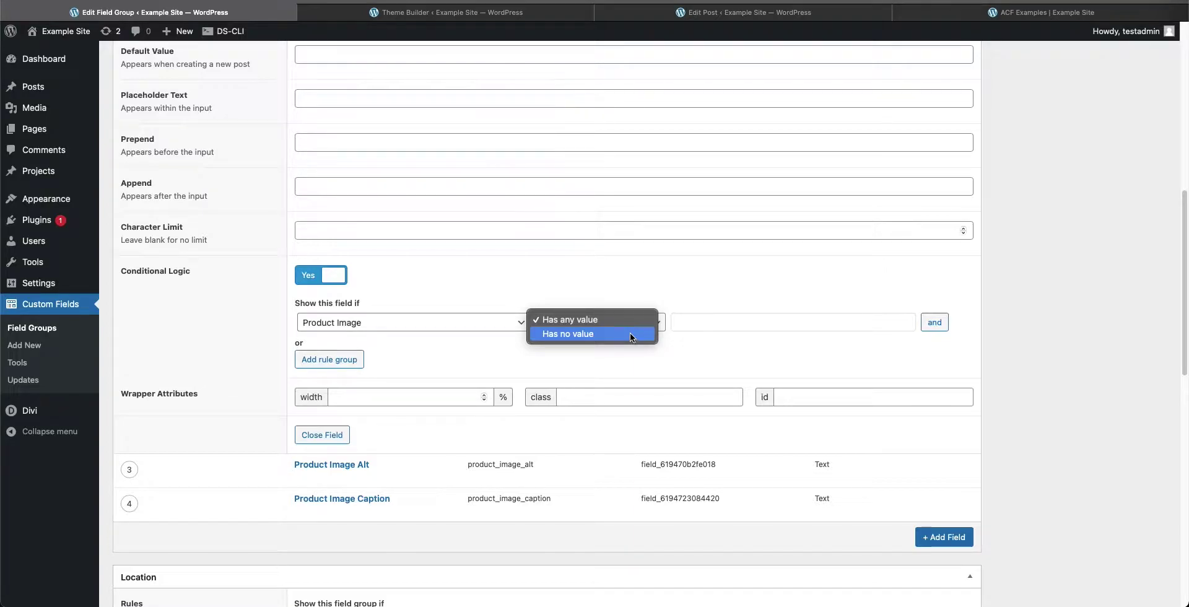
{"action": "left_click", "coordinate": [598, 320]}
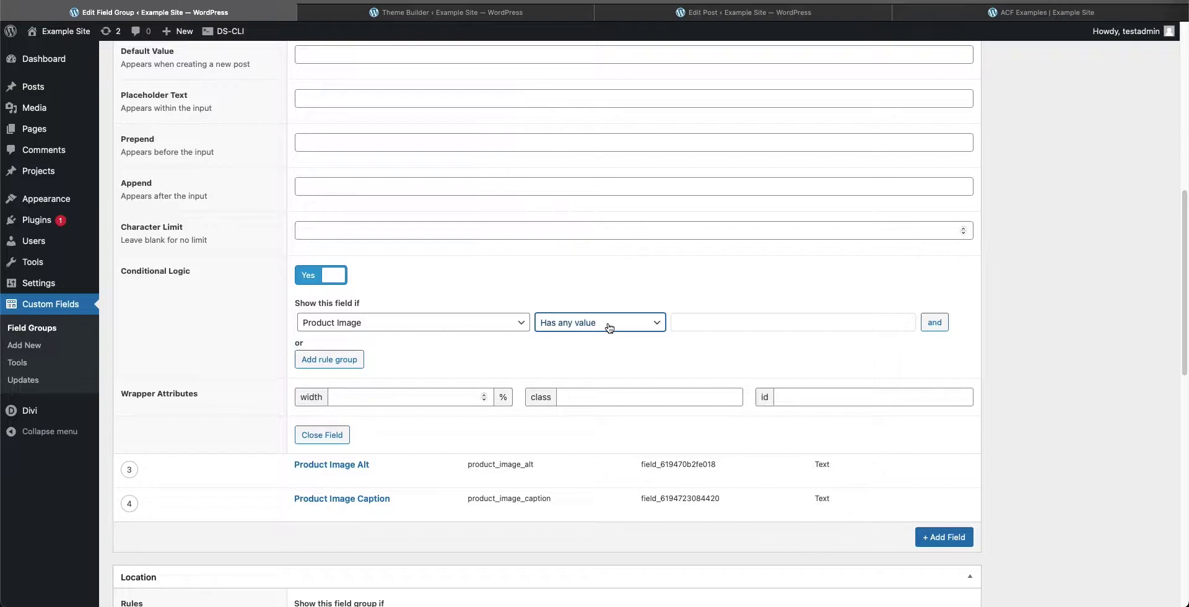
{"action": "scroll", "coordinate": [270, 349], "scroll_direction": "down", "scroll_amount": 2}
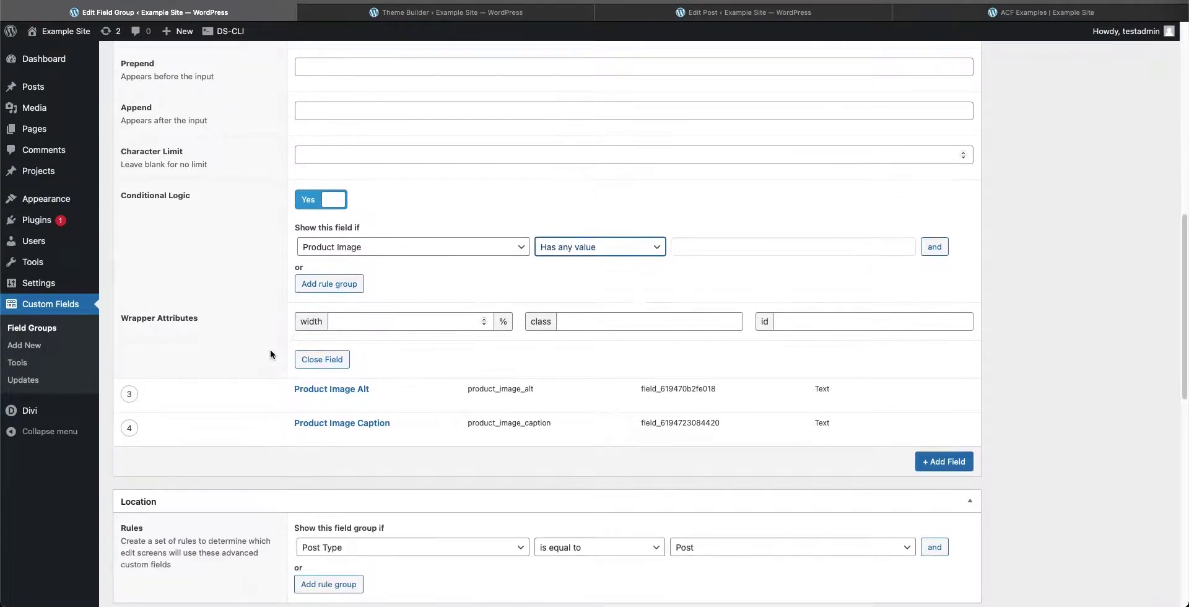
{"action": "left_click", "coordinate": [299, 401]}
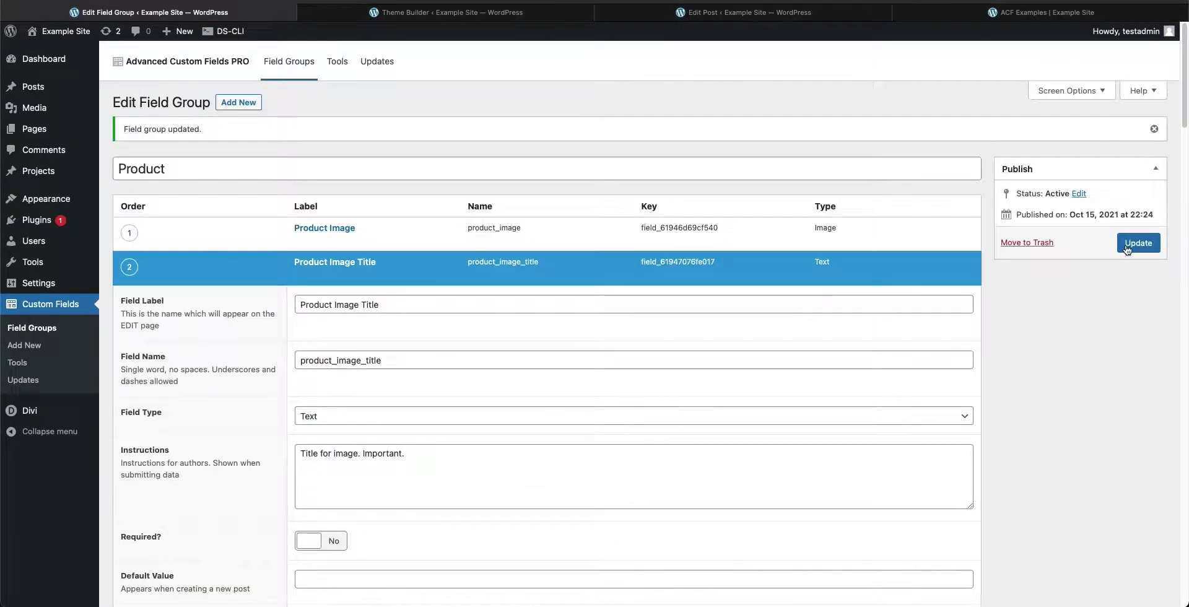
{"action": "left_click", "coordinate": [1139, 245]}
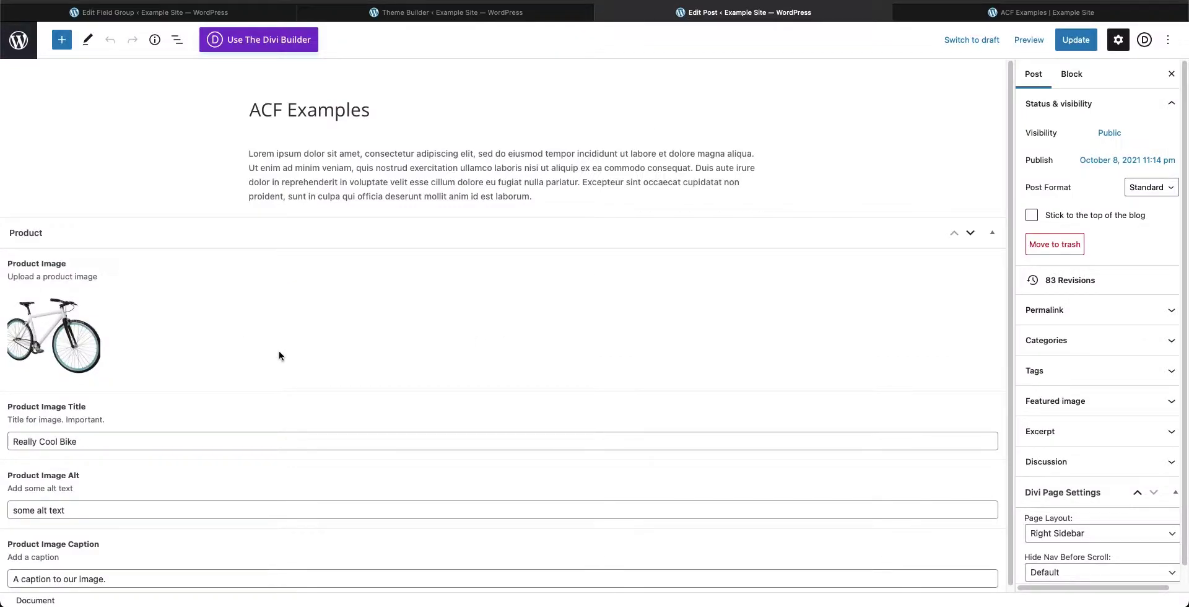
Step: Reload the ACF Examples post editor, remove the bike from the Product Image field, and update the post
{"action": "key", "text": "super+r"}
{"action": "mouse_move", "coordinate": [89, 303]}
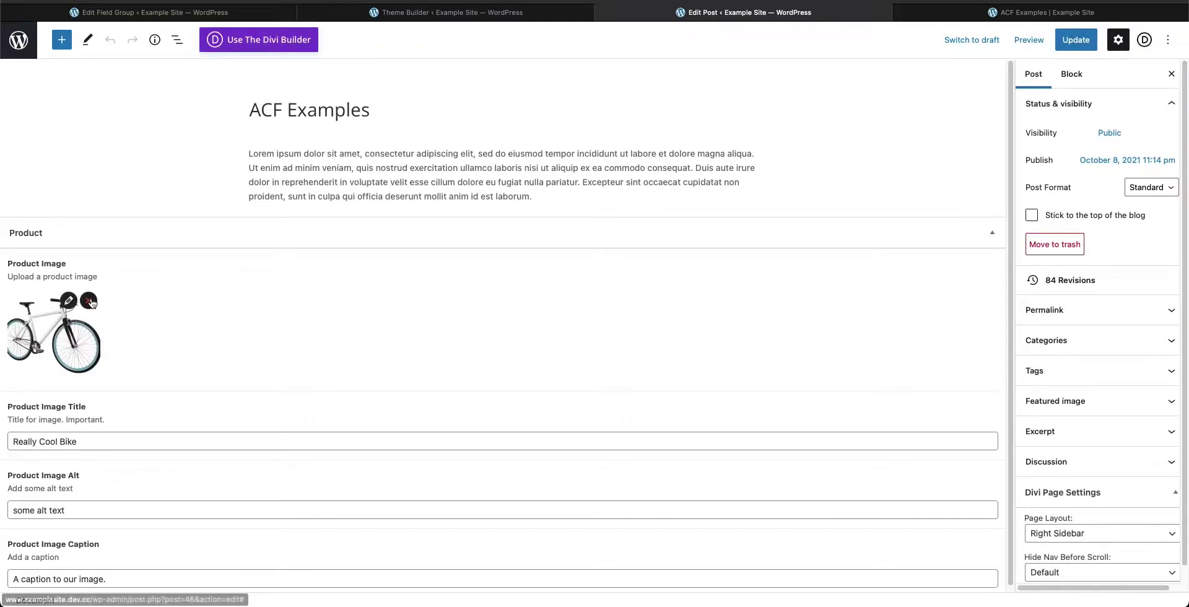
{"action": "left_click", "coordinate": [90, 303]}
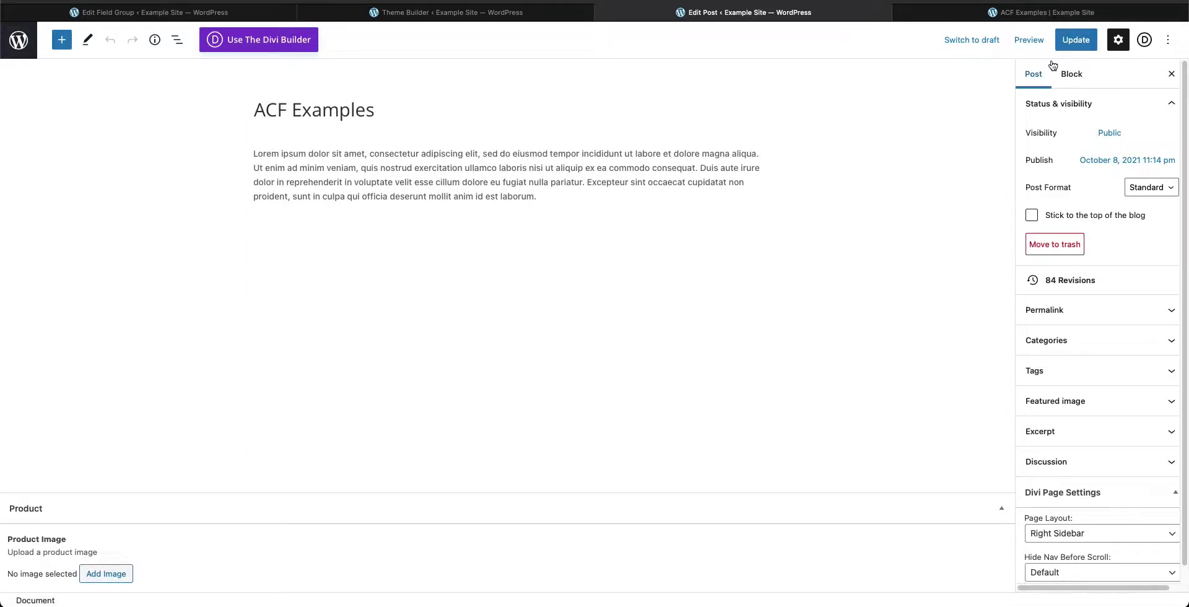
{"action": "left_click", "coordinate": [1075, 39]}
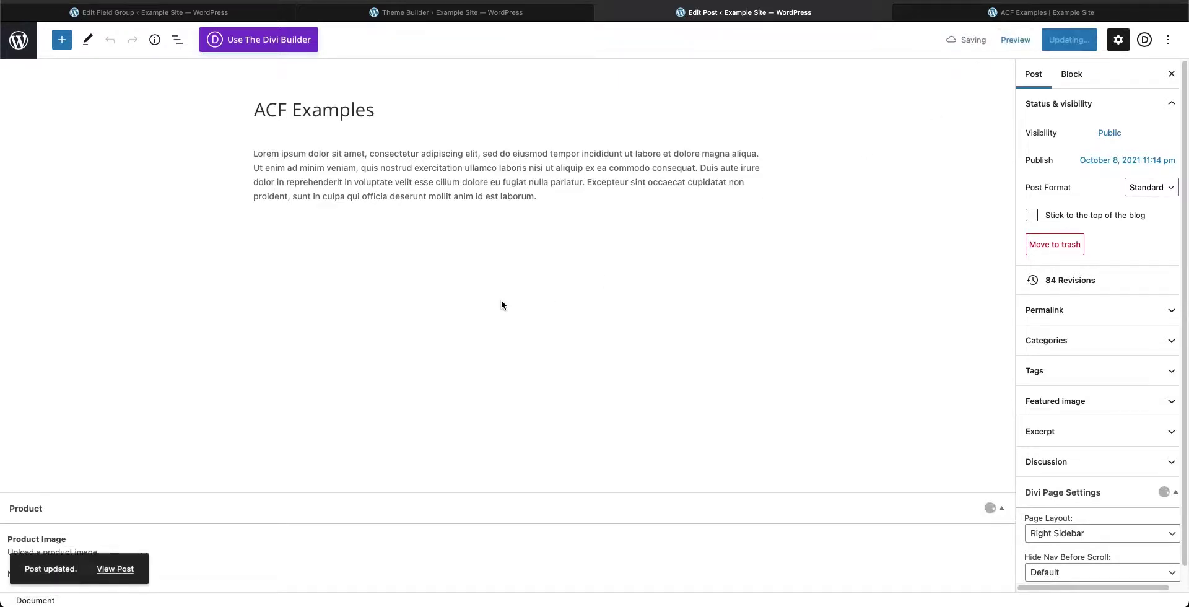
Step: Add the bike picture back to the Product Image field and check the title, alt and caption fields
{"action": "left_click", "coordinate": [502, 304]}
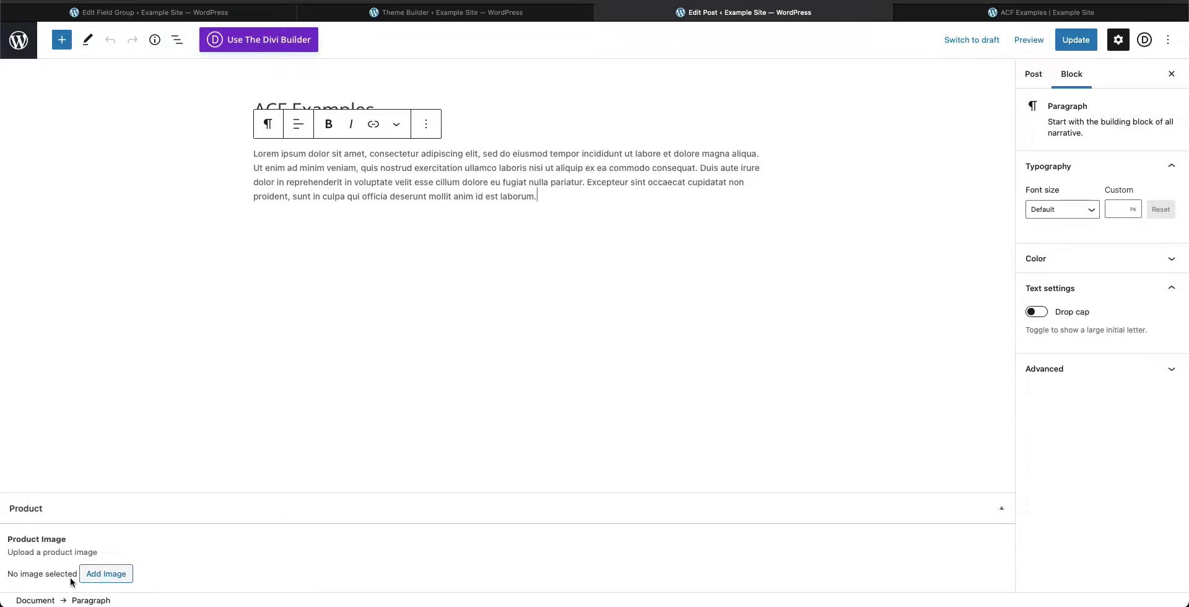
{"action": "left_click", "coordinate": [102, 573]}
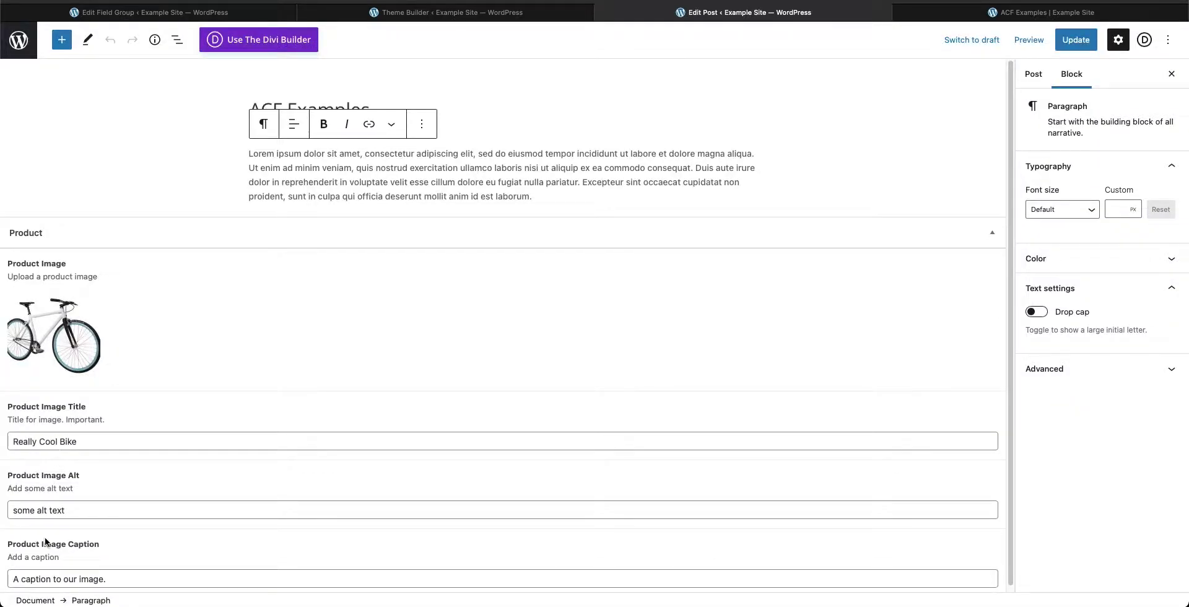
{"action": "left_click_drag", "start_coordinate": [67, 508], "coordinate": [1, 512]}
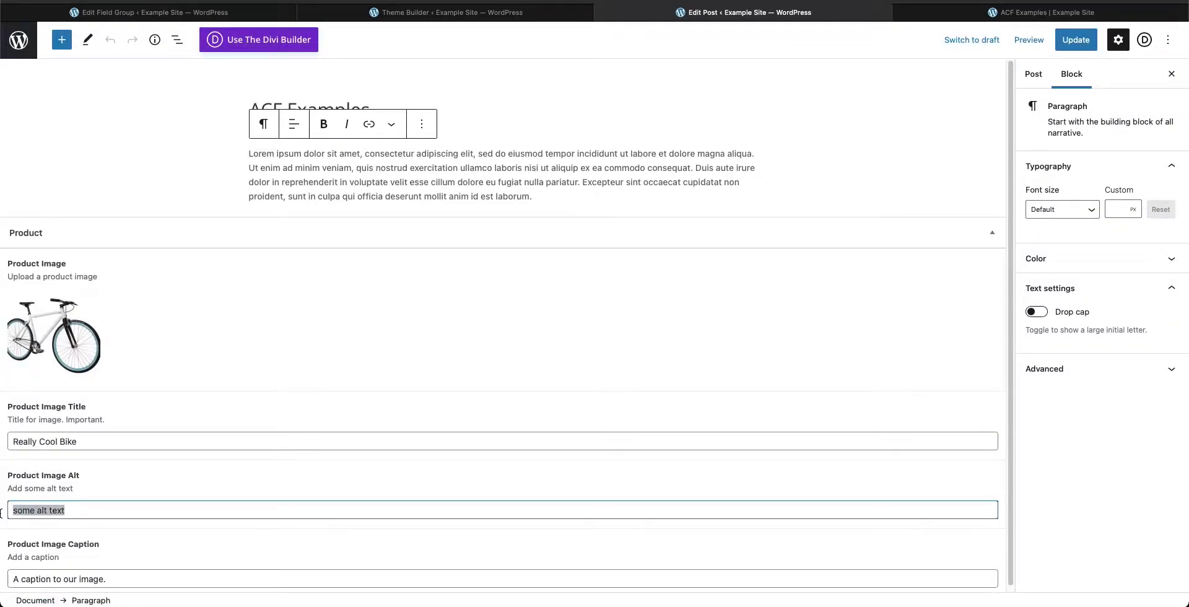
{"action": "left_click_drag", "start_coordinate": [109, 581], "coordinate": [10, 577]}
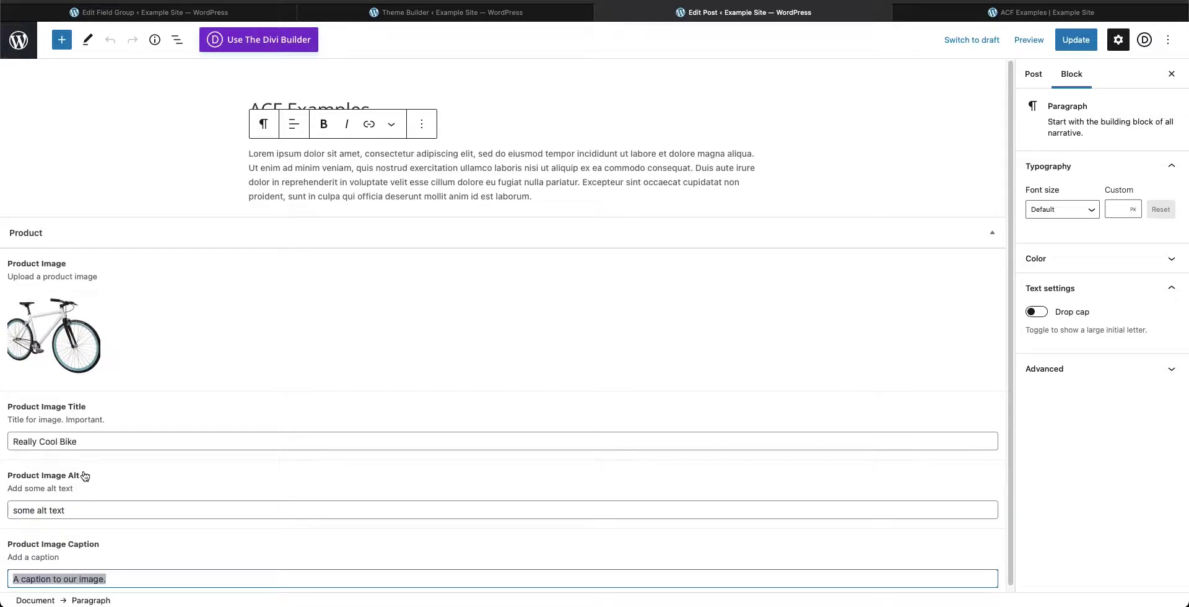
{"action": "left_click_drag", "start_coordinate": [83, 442], "coordinate": [2, 439]}
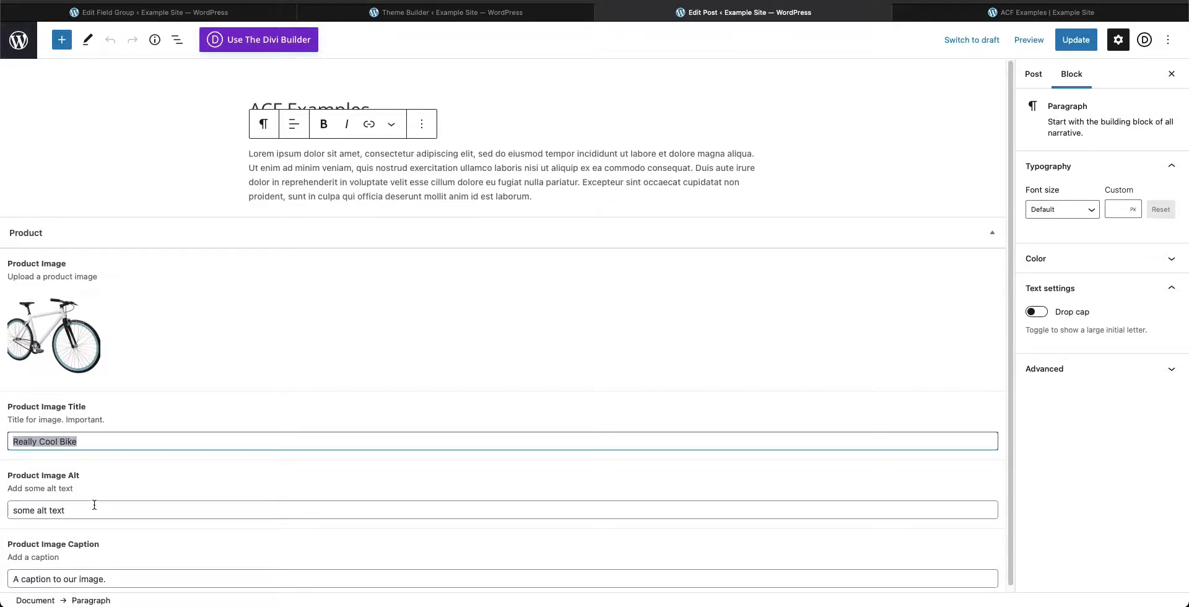
{"action": "key", "text": "Tab"}
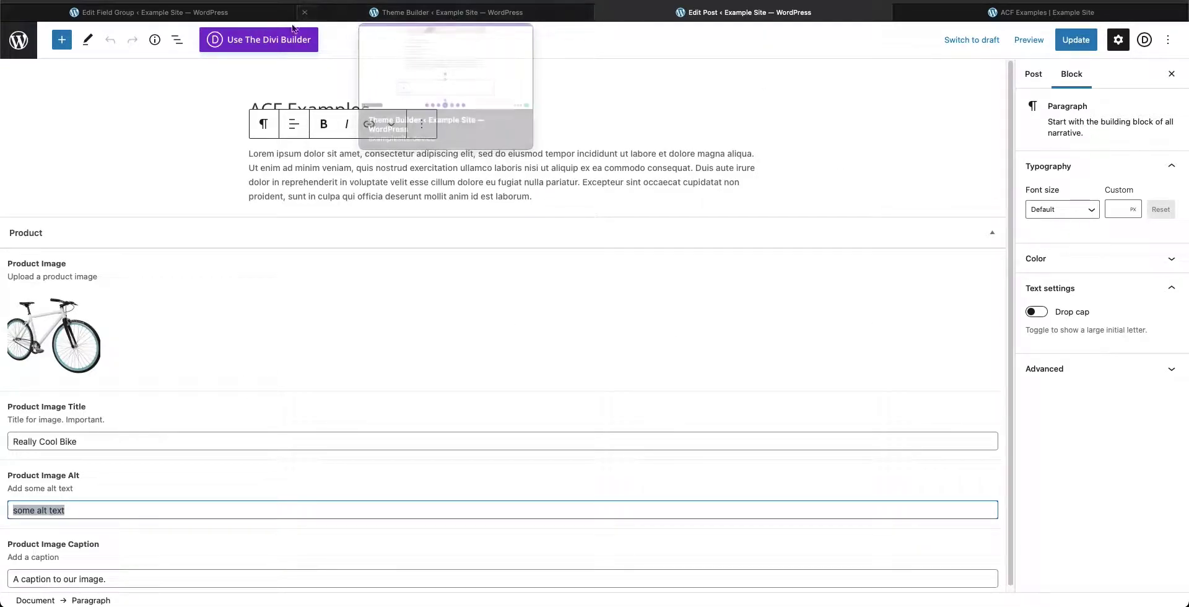
Step: Return to the Product field group and review the Product Image field's settings
{"action": "left_click", "coordinate": [261, 12]}
{"action": "scroll", "coordinate": [280, 457], "scroll_direction": "up", "scroll_amount": 5}
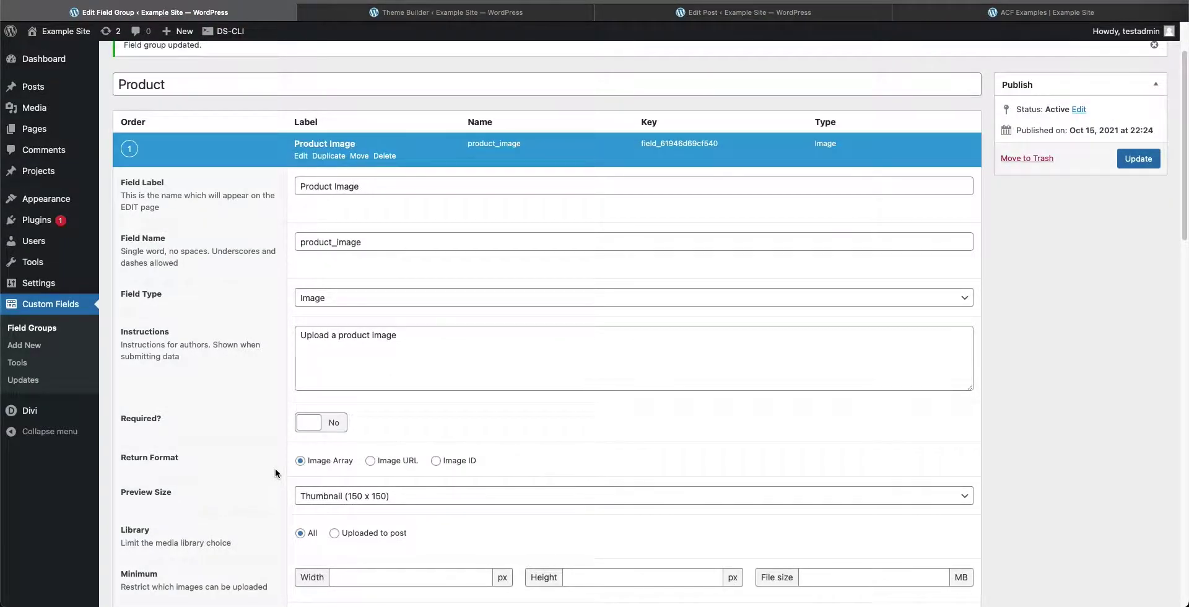
{"action": "scroll", "coordinate": [239, 310], "scroll_direction": "up", "scroll_amount": 2}
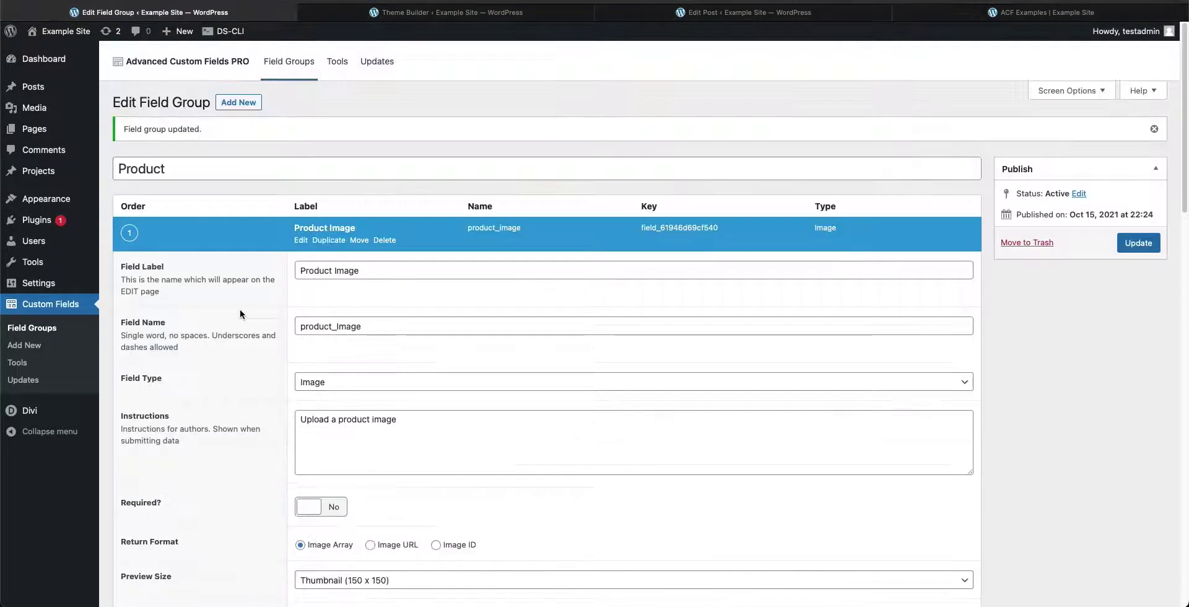